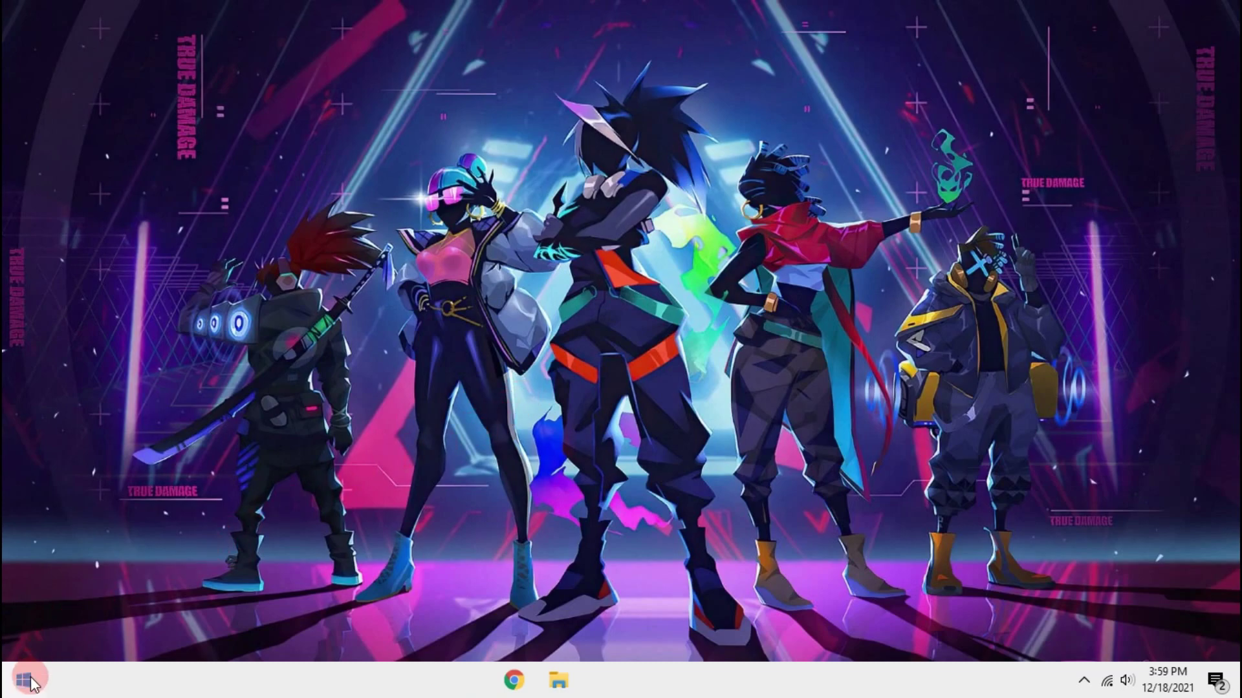
Step: Reach Settings > System > Display > Graphics settings, the graphics performance preference page
left_click(26, 595)
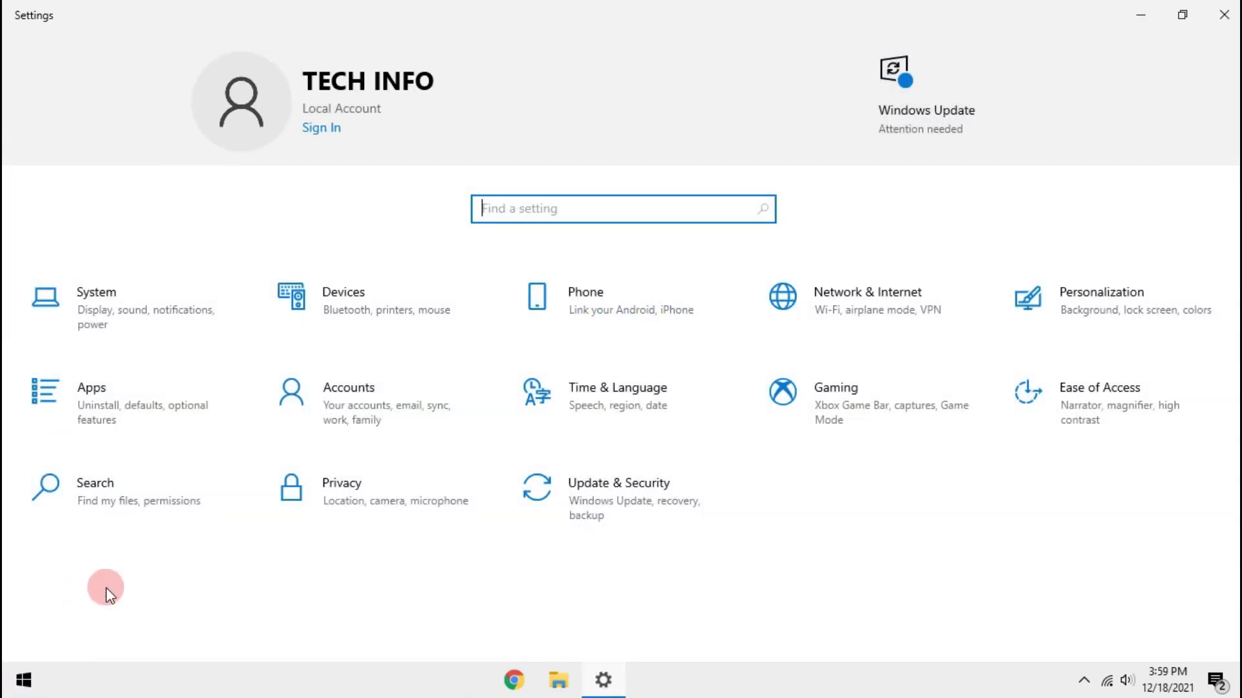
left_click(218, 295)
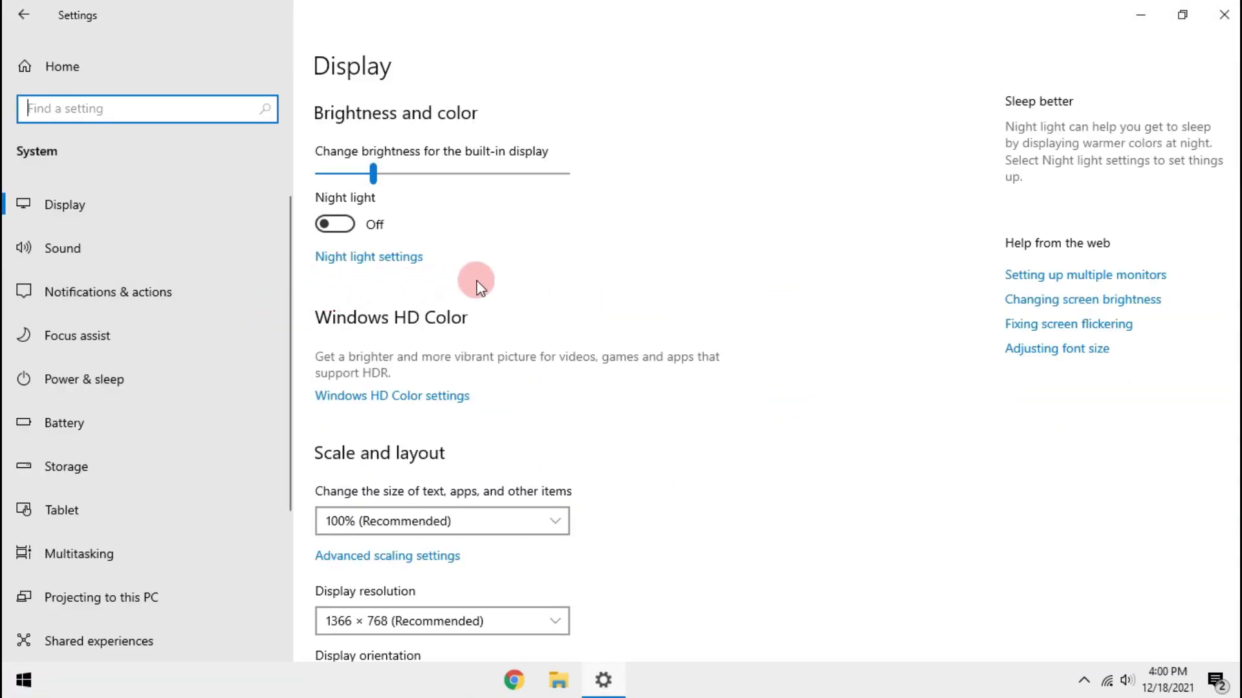
scroll(507, 317, "down", 4)
left_click(369, 580)
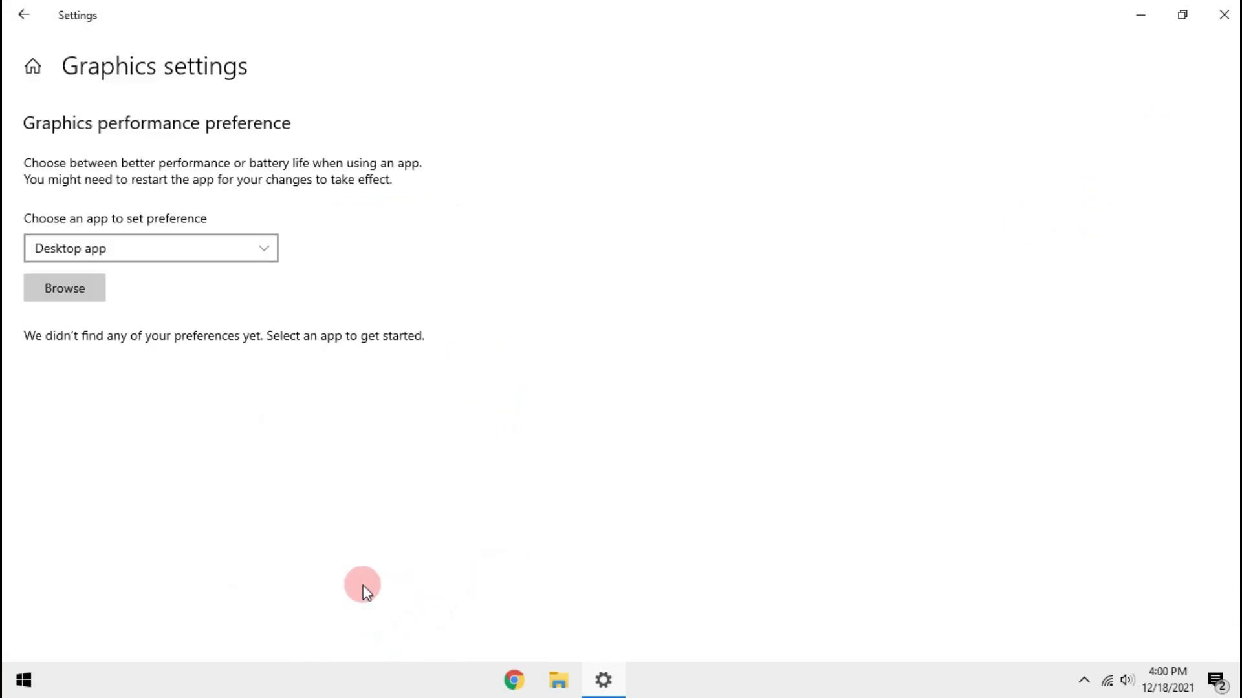
Step: From the VALORANT Start shortcut under Riot Games, follow it to the game's install location in Explorer
left_click(1137, 16)
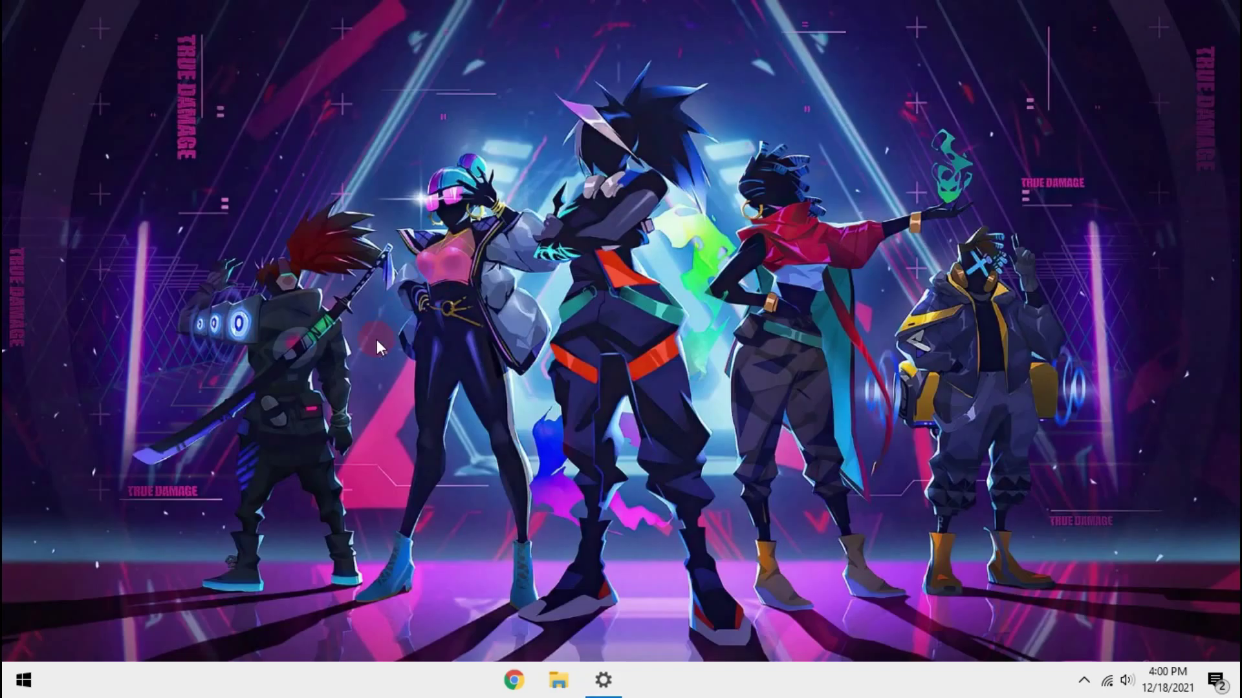
left_click(39, 689)
scroll(214, 394, "down", 3)
scroll(208, 391, "down", 3)
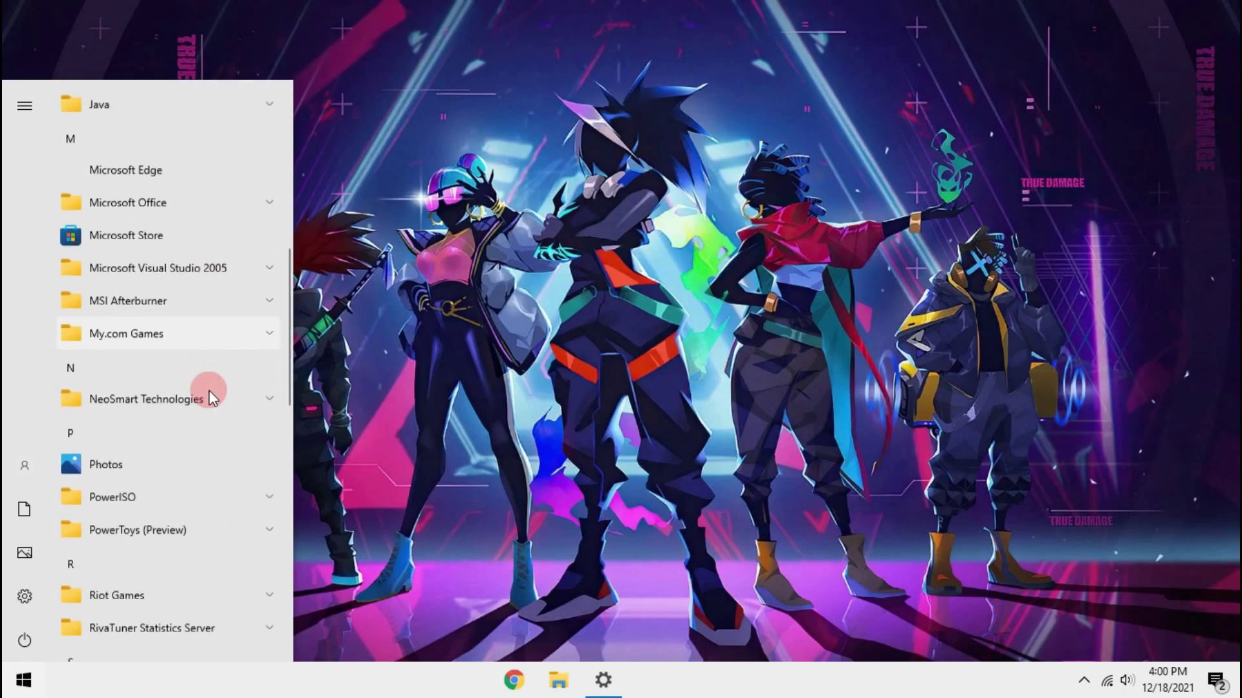
scroll(209, 390, "down", 1)
left_click(127, 490)
right_click(102, 549)
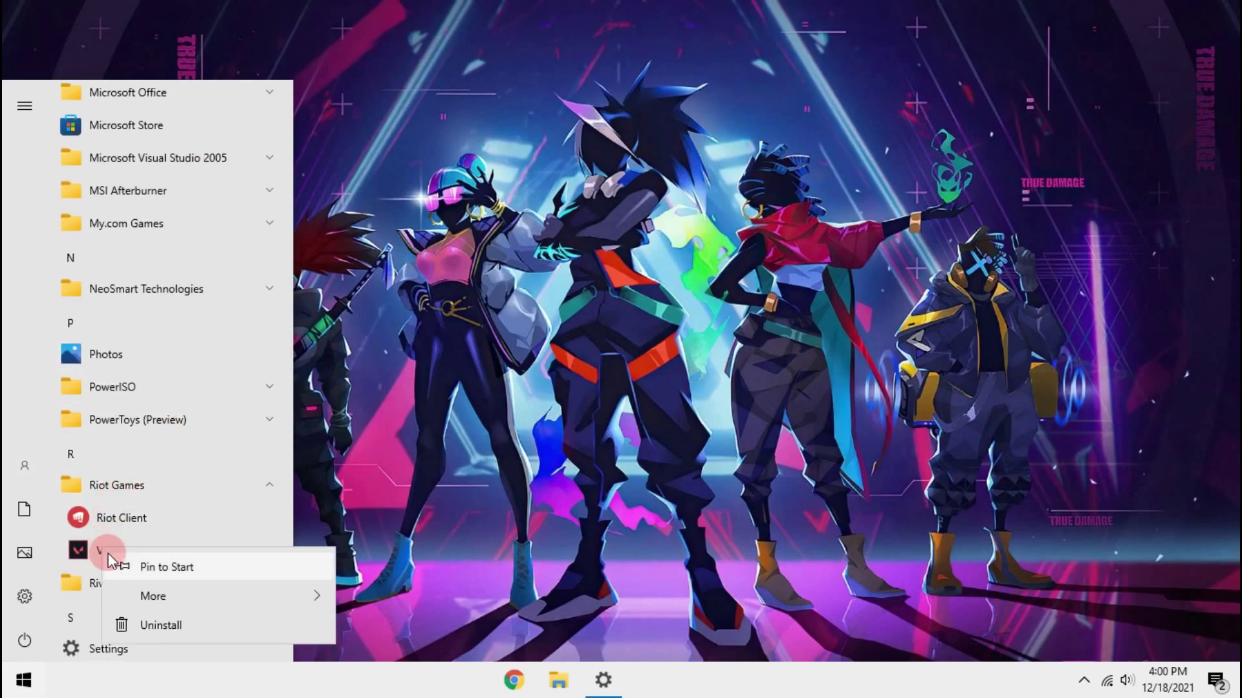
left_click(392, 588)
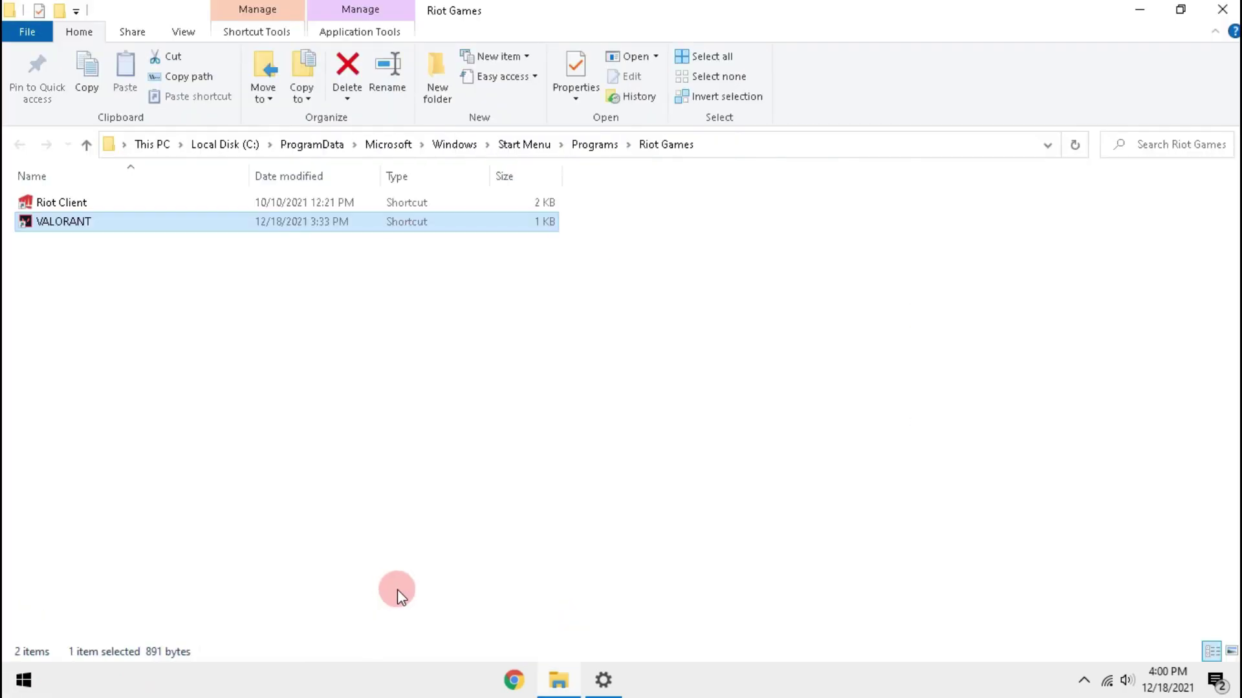
right_click(418, 220)
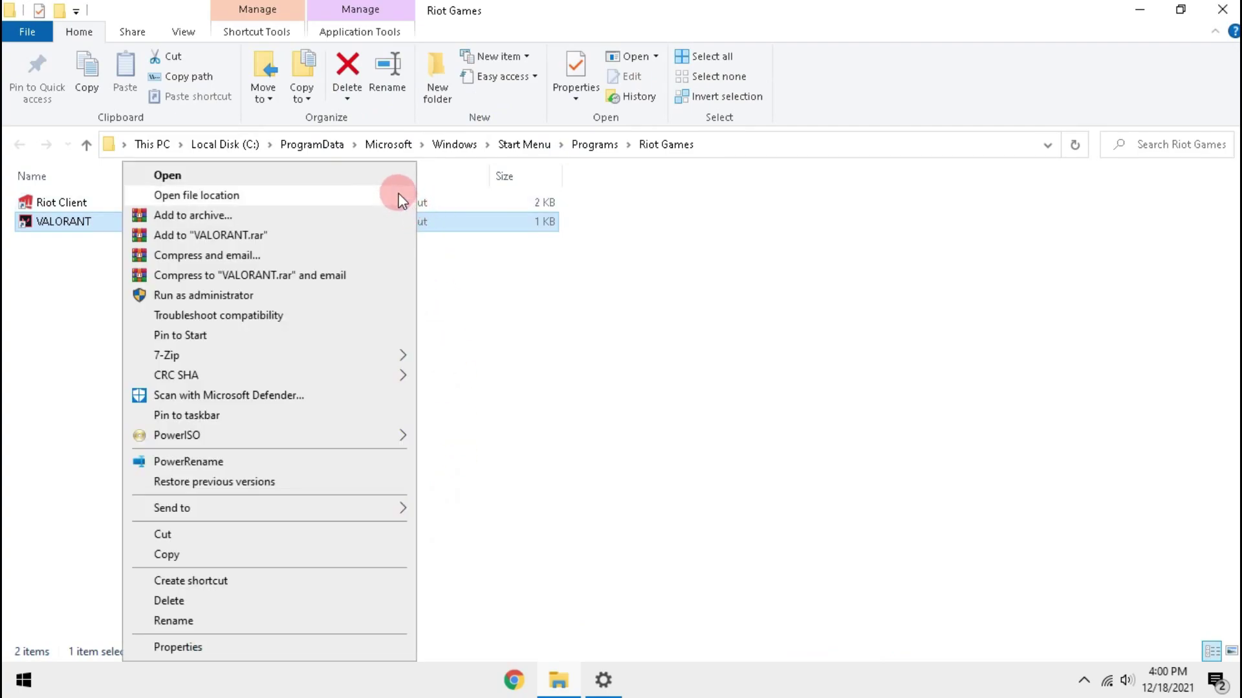
left_click(397, 195)
Step: Drill into Riot Games\VALORANT\live\ShooterGame\Binaries\Win64
left_click(313, 141)
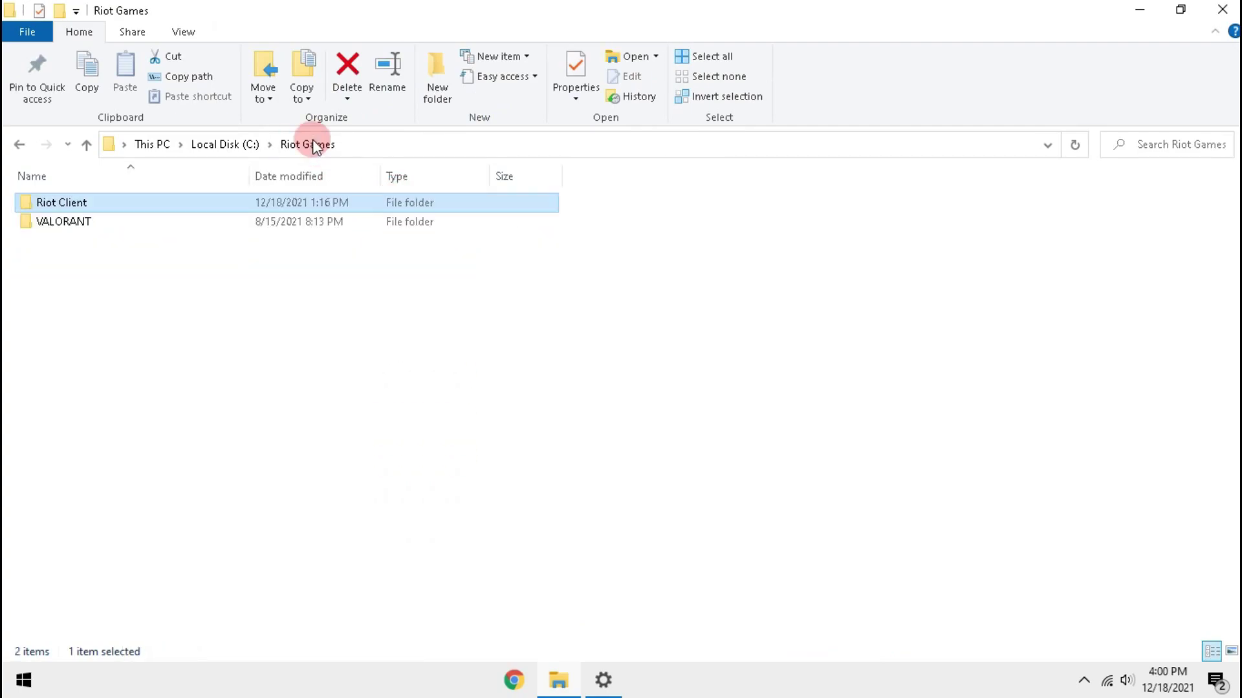
double_click(310, 222)
double_click(307, 206)
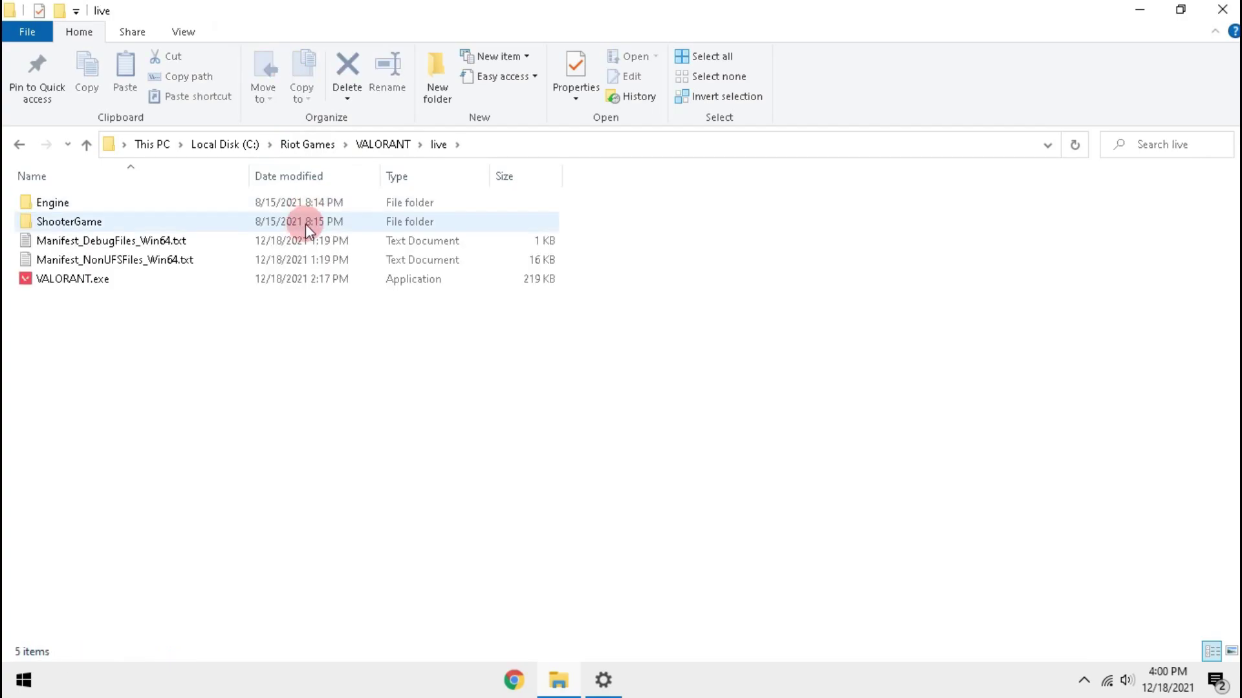
double_click(308, 221)
double_click(305, 206)
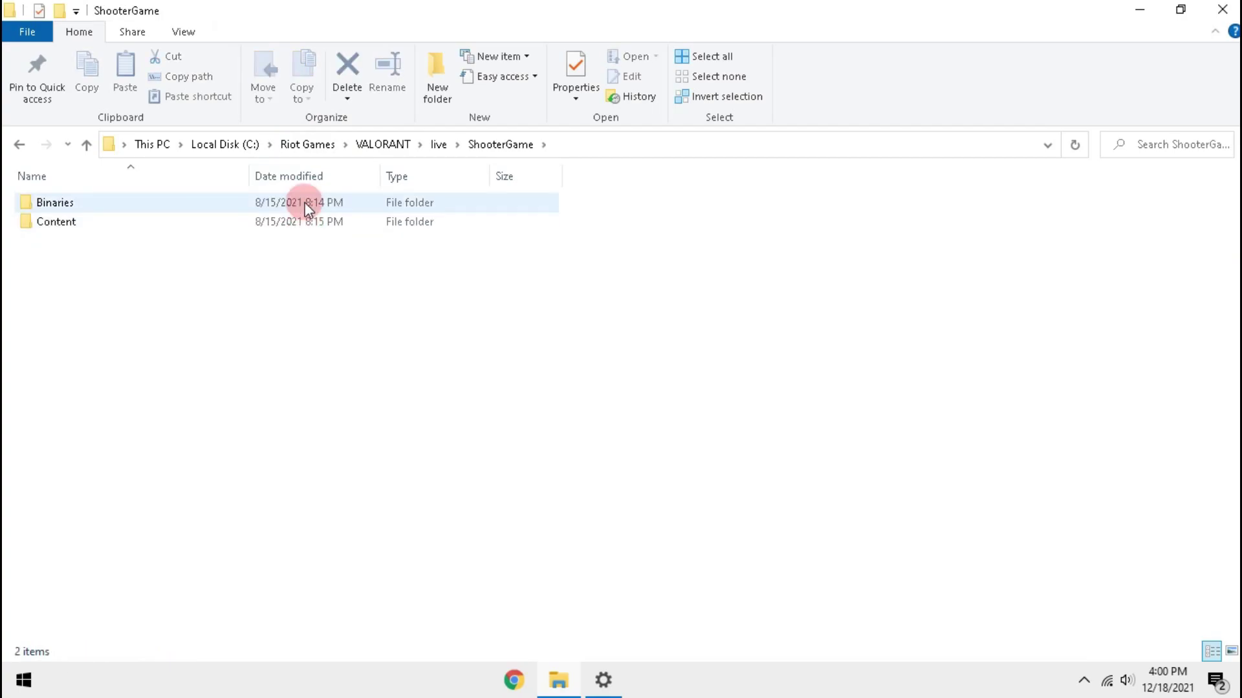
double_click(309, 204)
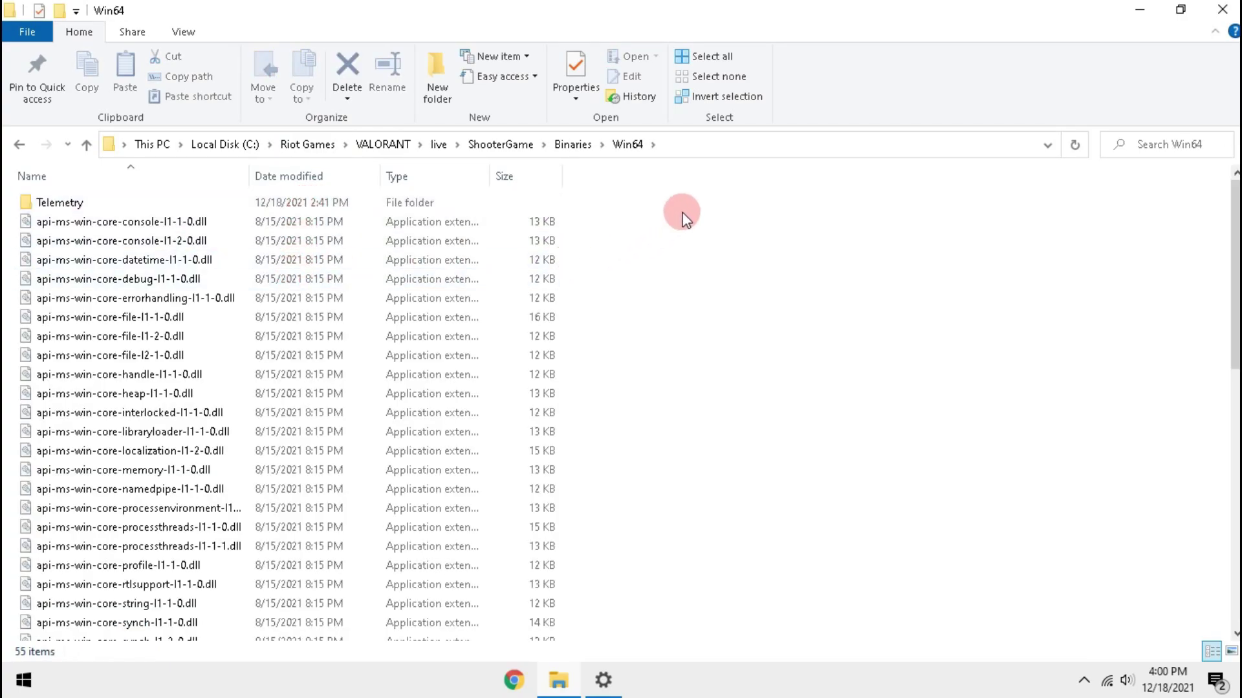
Step: Copy the Win64 folder path from the address bar
left_click(679, 146)
left_click_drag(686, 144, 81, 146)
right_click(222, 144)
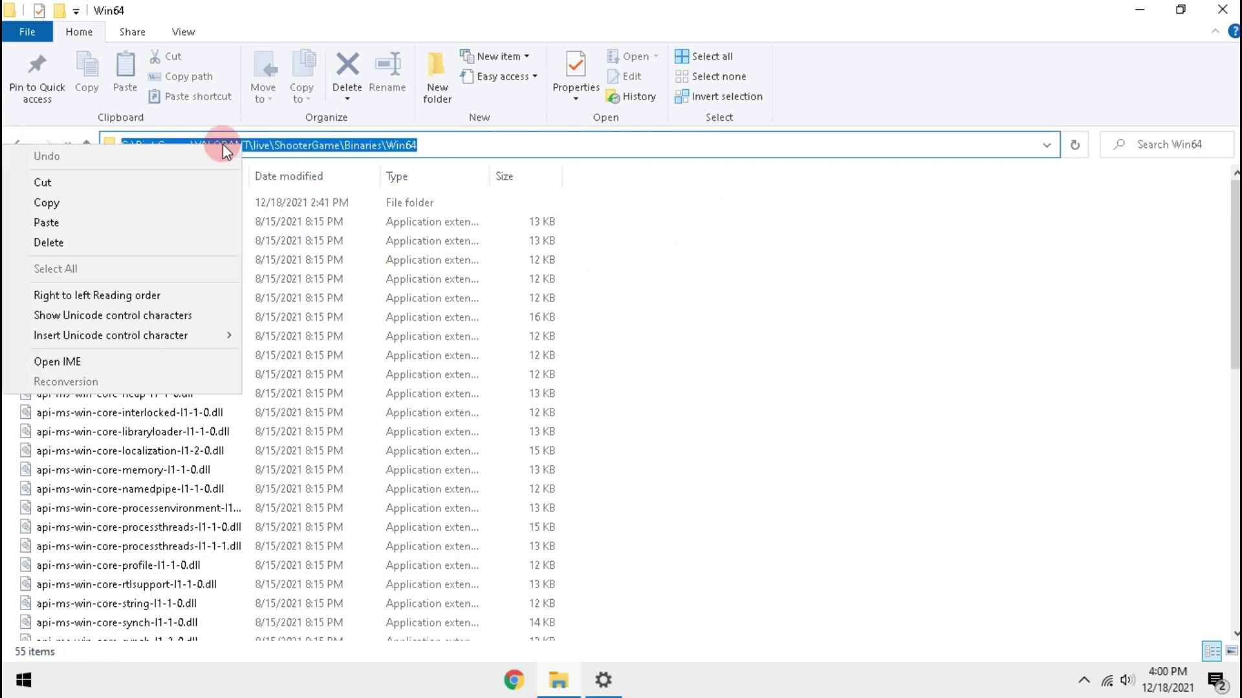
left_click(199, 199)
Step: Browse to the pasted Win64 path and add VALORANT-Win64-Shipping.exe to the graphics preference list
left_click(1141, 13)
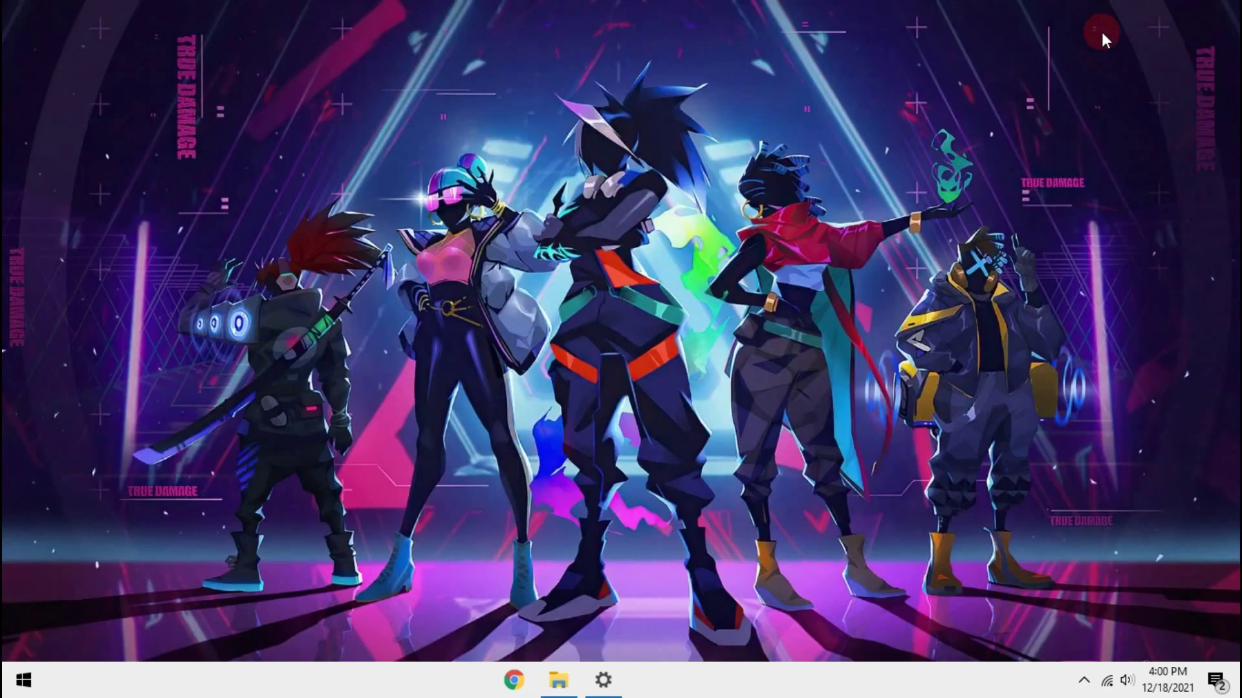
left_click(601, 680)
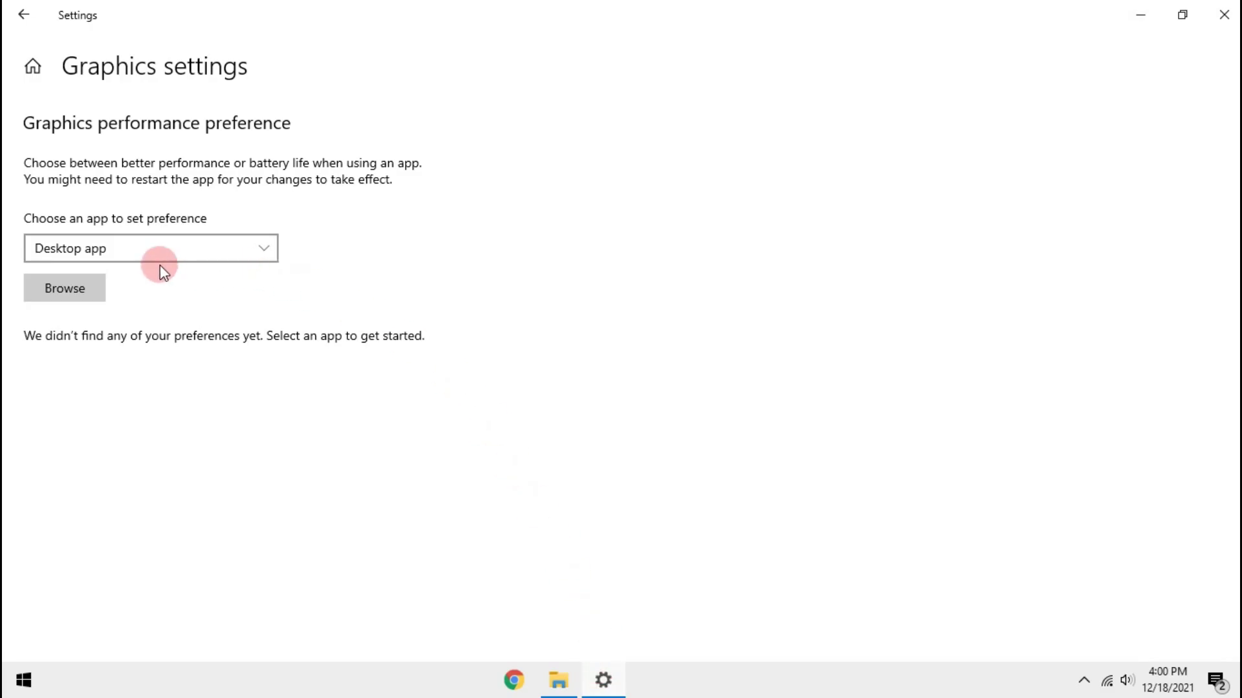
left_click(90, 290)
left_click(306, 46)
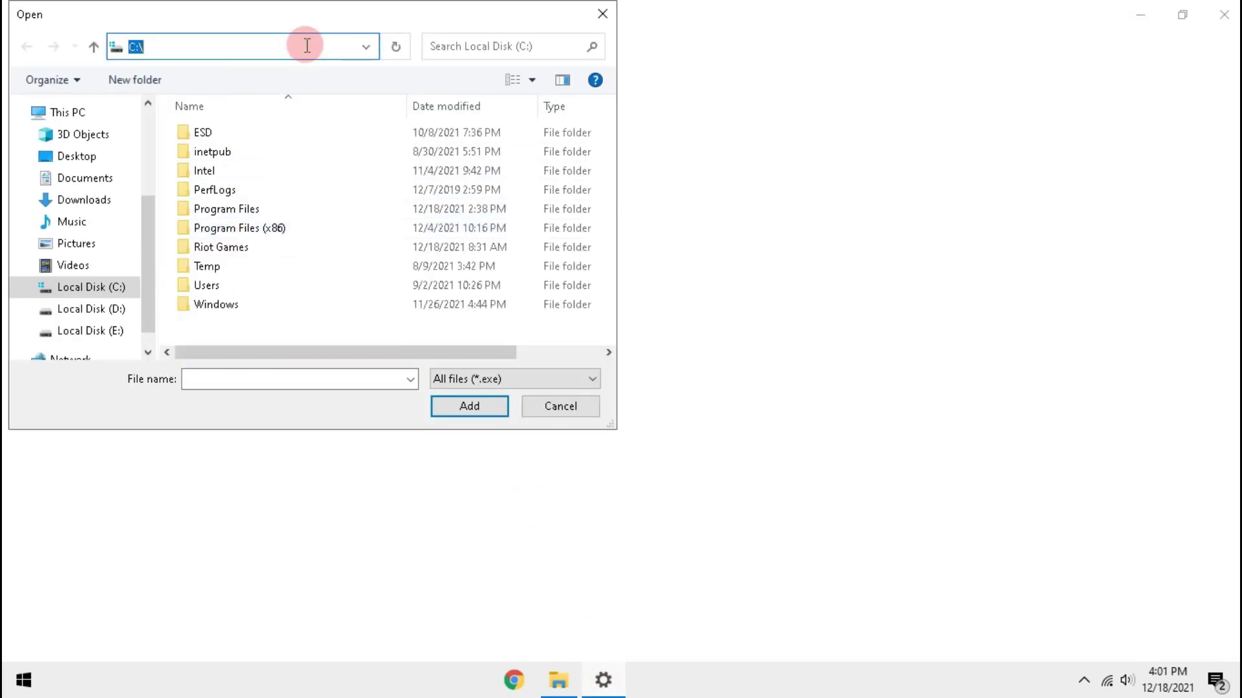
right_click(307, 46)
left_click(263, 117)
key("Return")
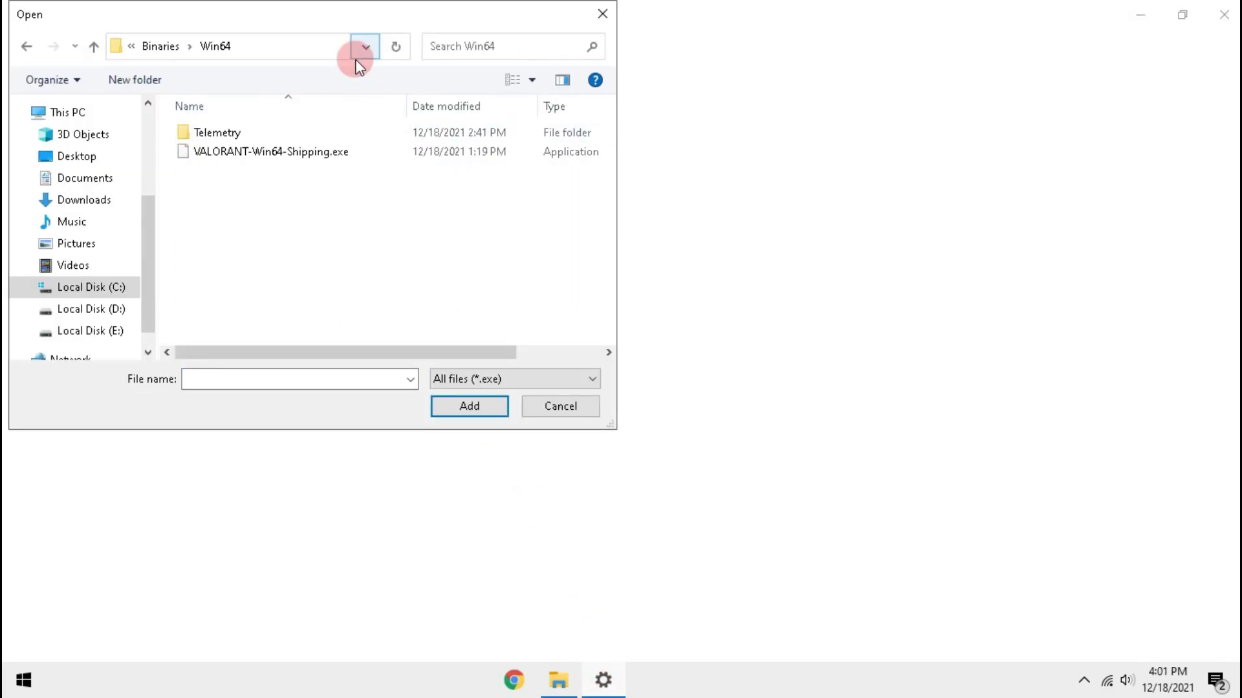
double_click(254, 154)
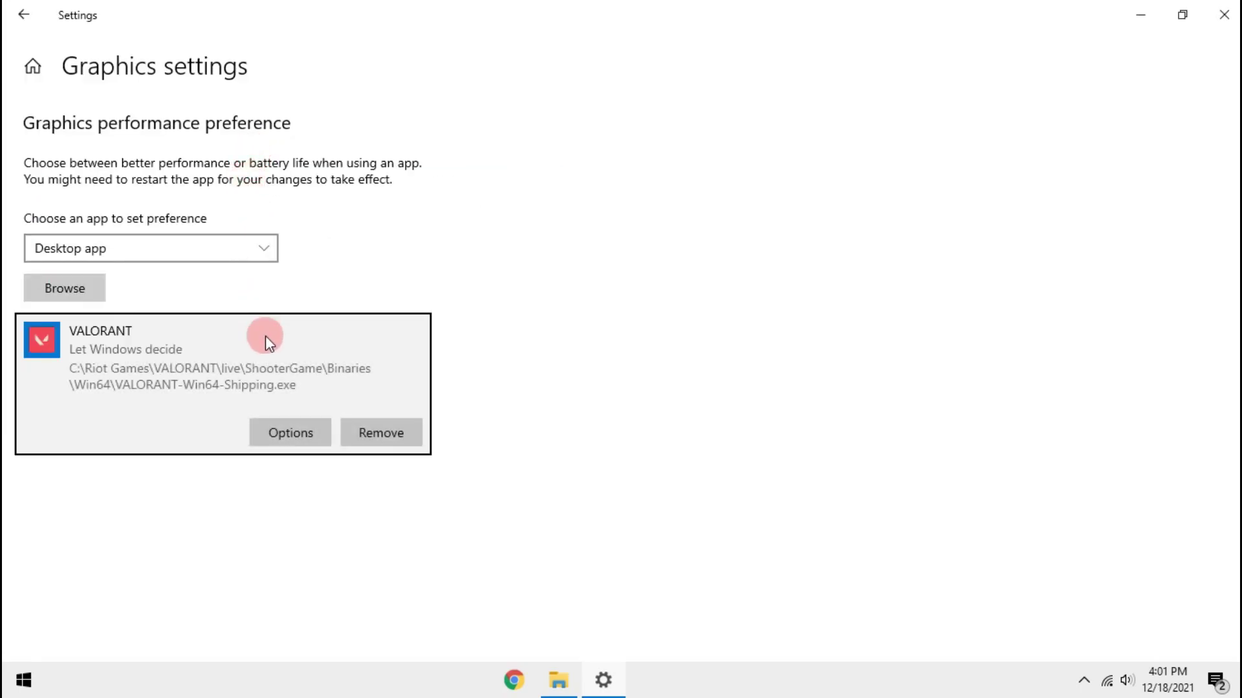
Step: Set VALORANT-Win64-Shipping.exe to High performance, save it, and return to Settings home
left_click(278, 433)
left_click(468, 372)
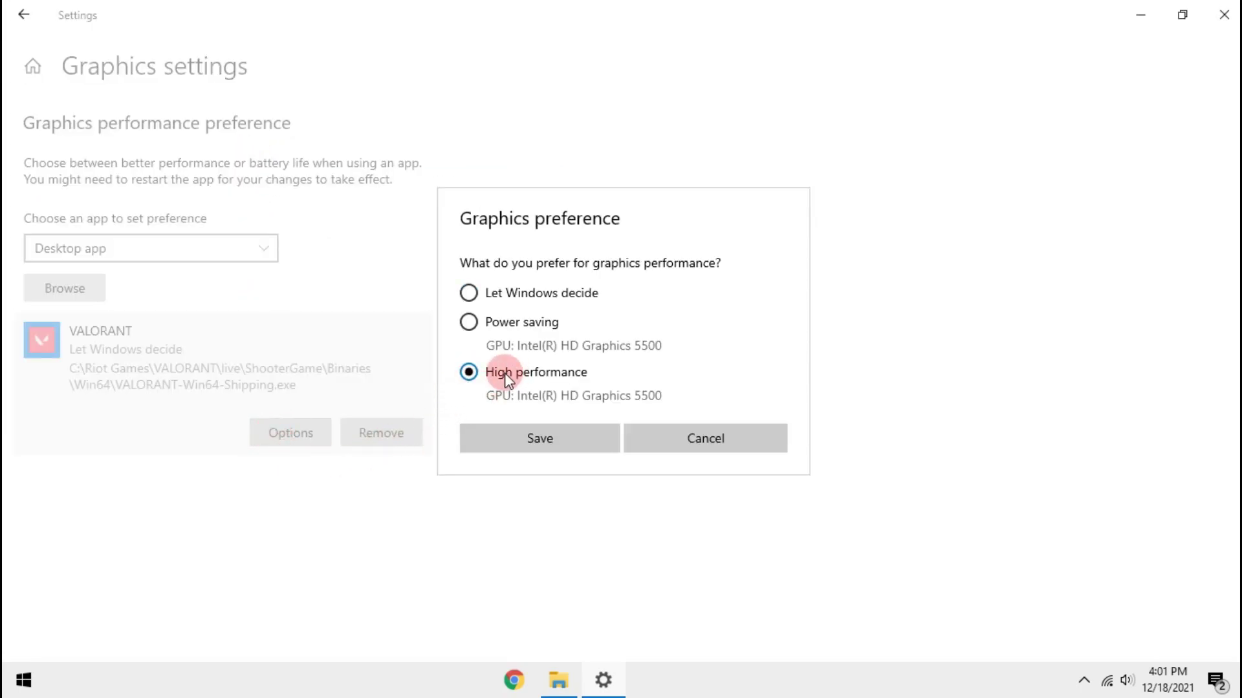
left_click(488, 436)
left_click(33, 66)
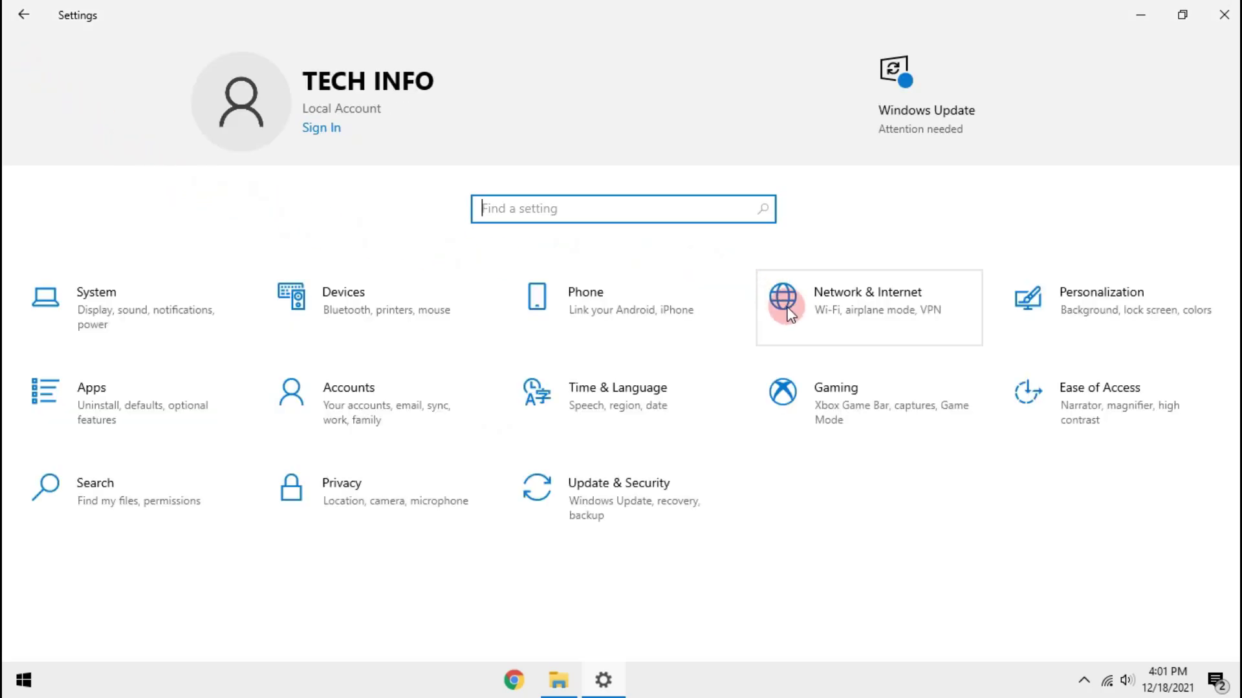
Step: Review the Wi-Fi connection's properties in Network & Internet, where metered connection is on, then close Settings
left_click(810, 297)
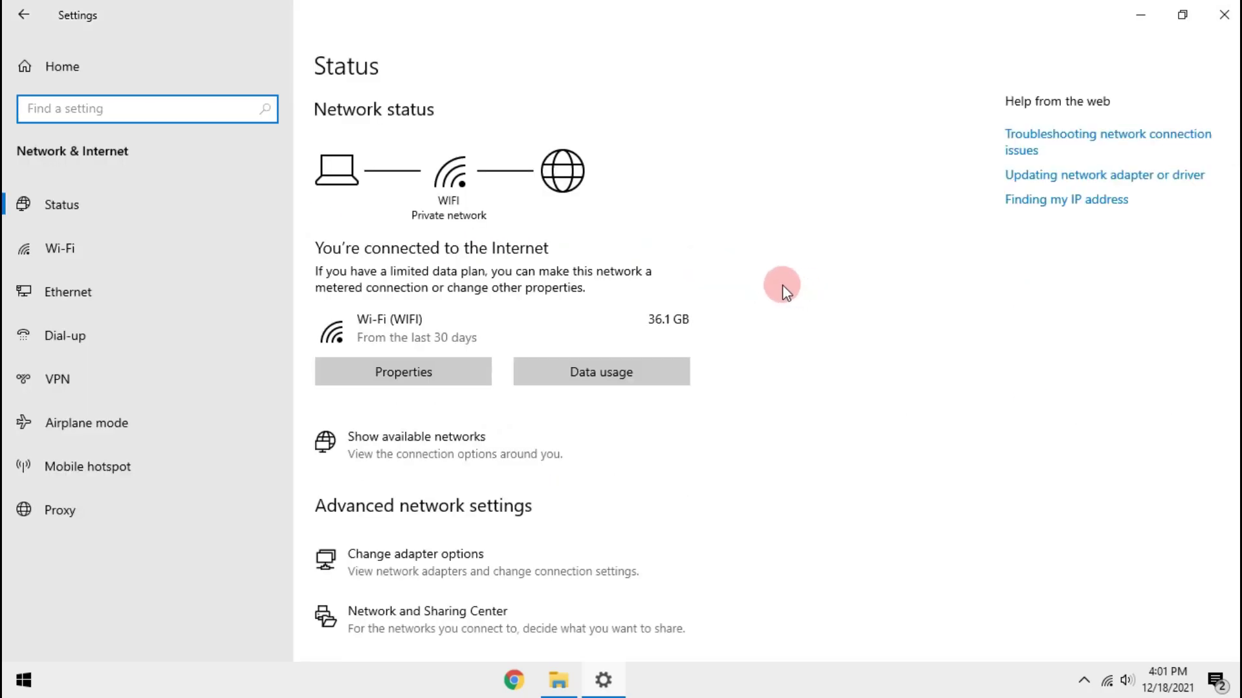
left_click(427, 370)
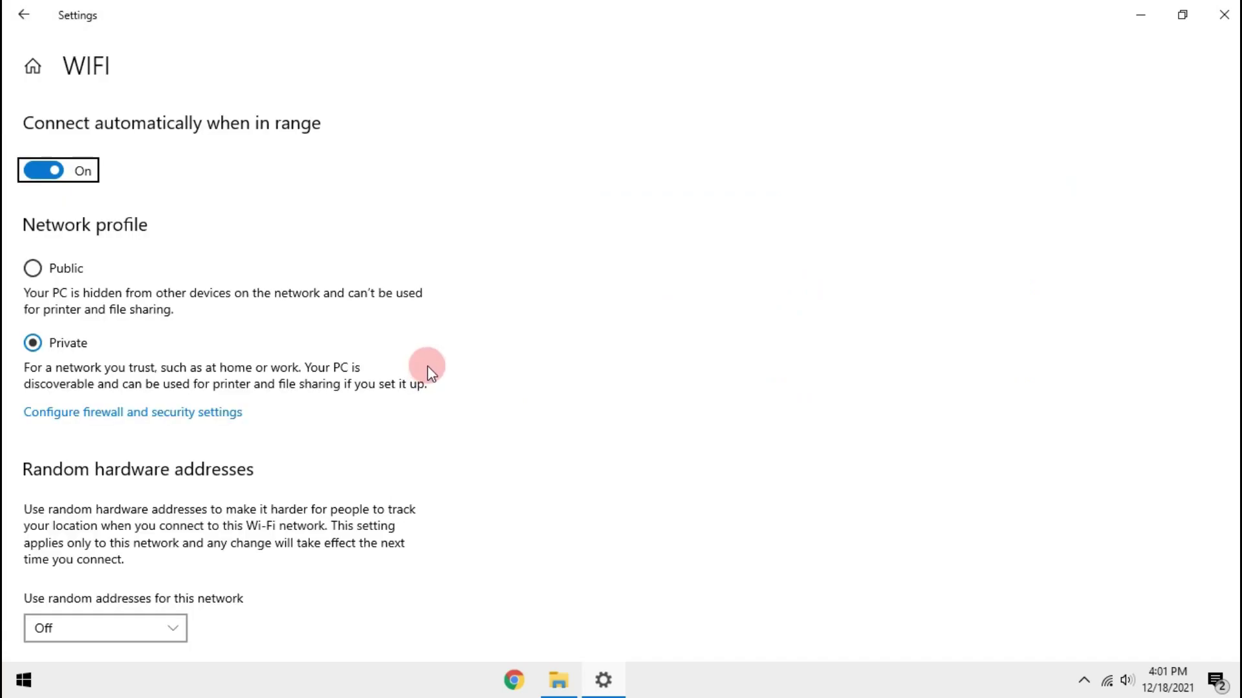
scroll(403, 363, "down", 2)
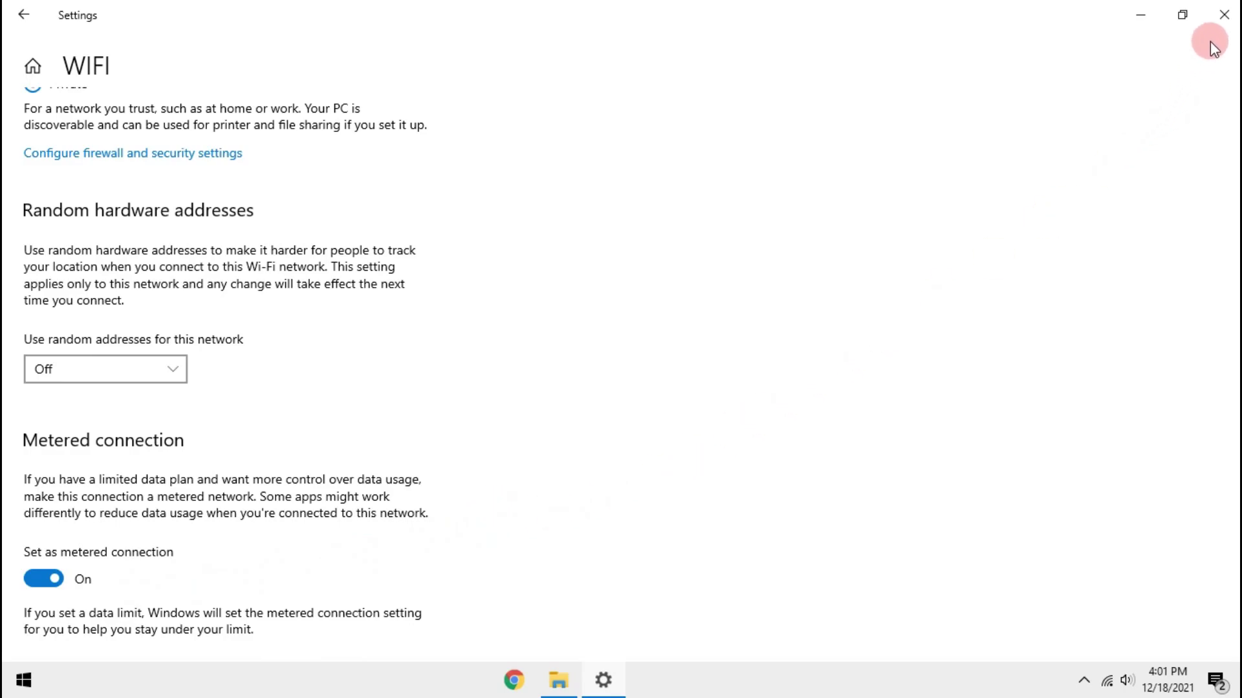
left_click(1224, 15)
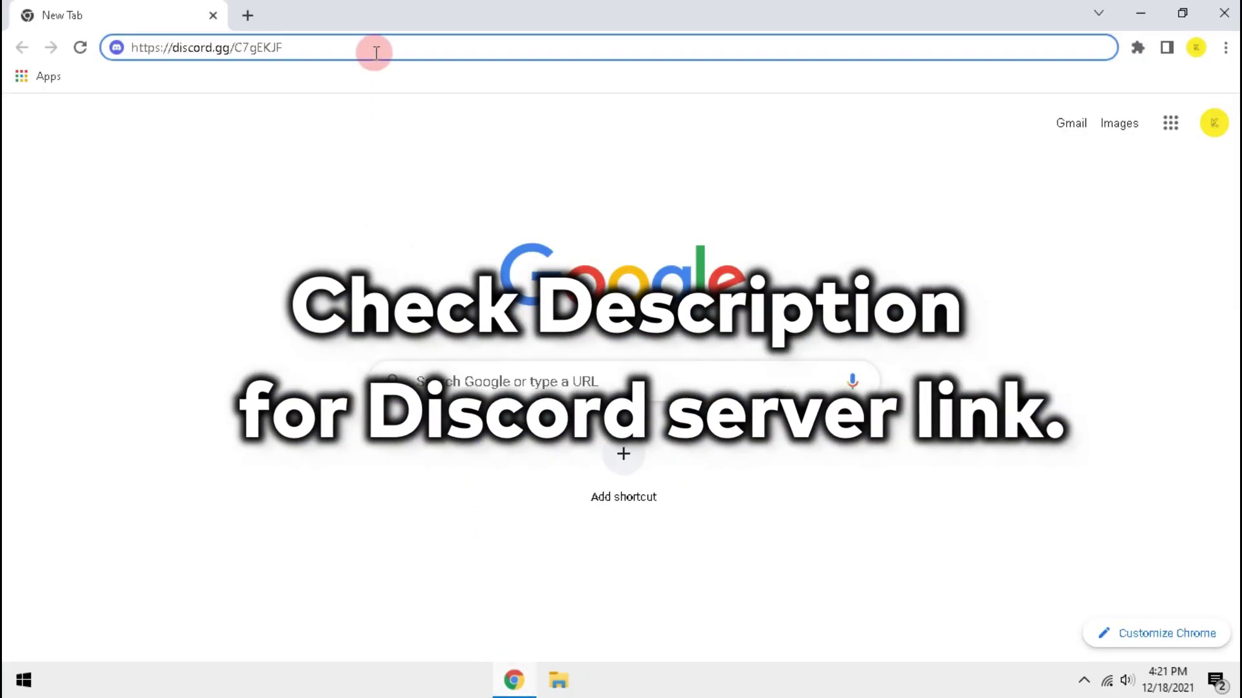
Step: Accept the TECH INFO Discord invite and follow the Valorant Lag Fix mega.nz link in #download-links
key("Return")
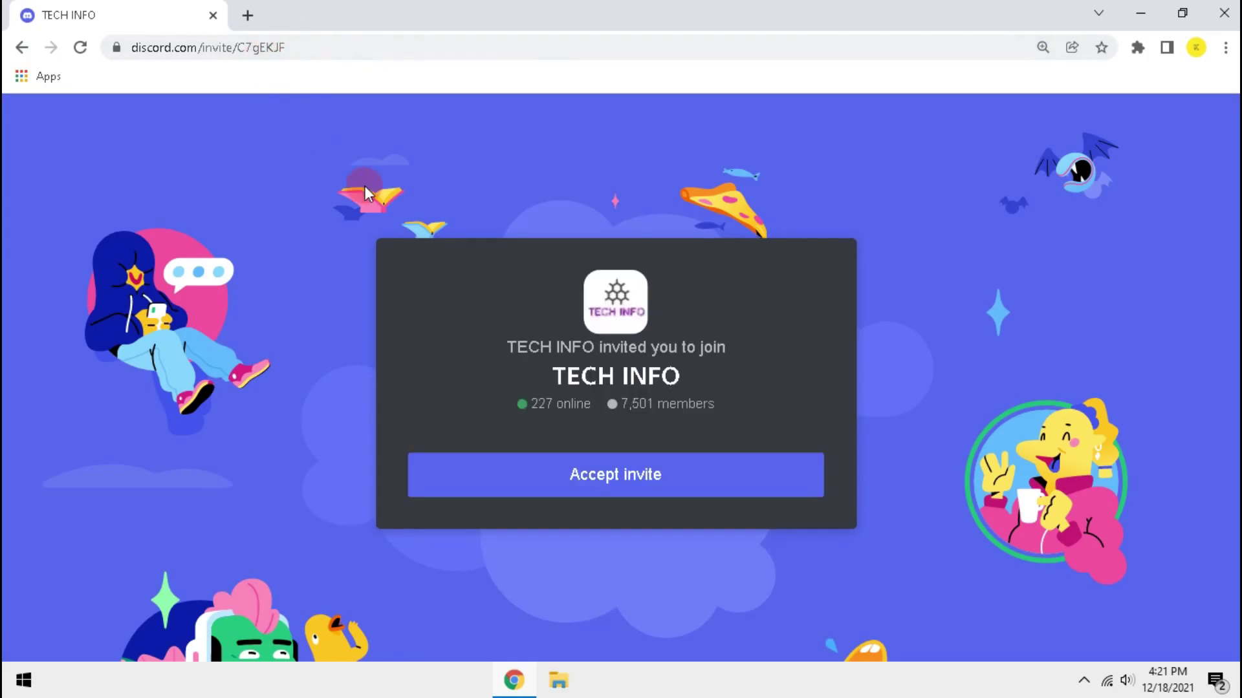
left_click(521, 472)
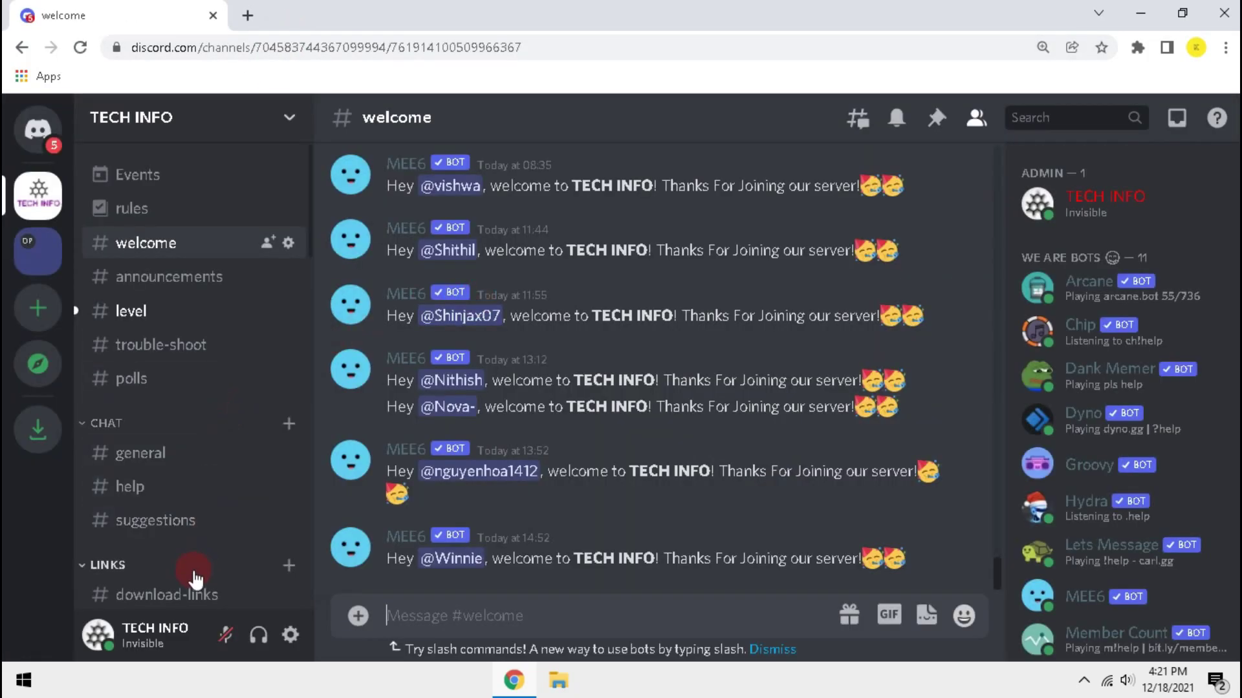
left_click(197, 592)
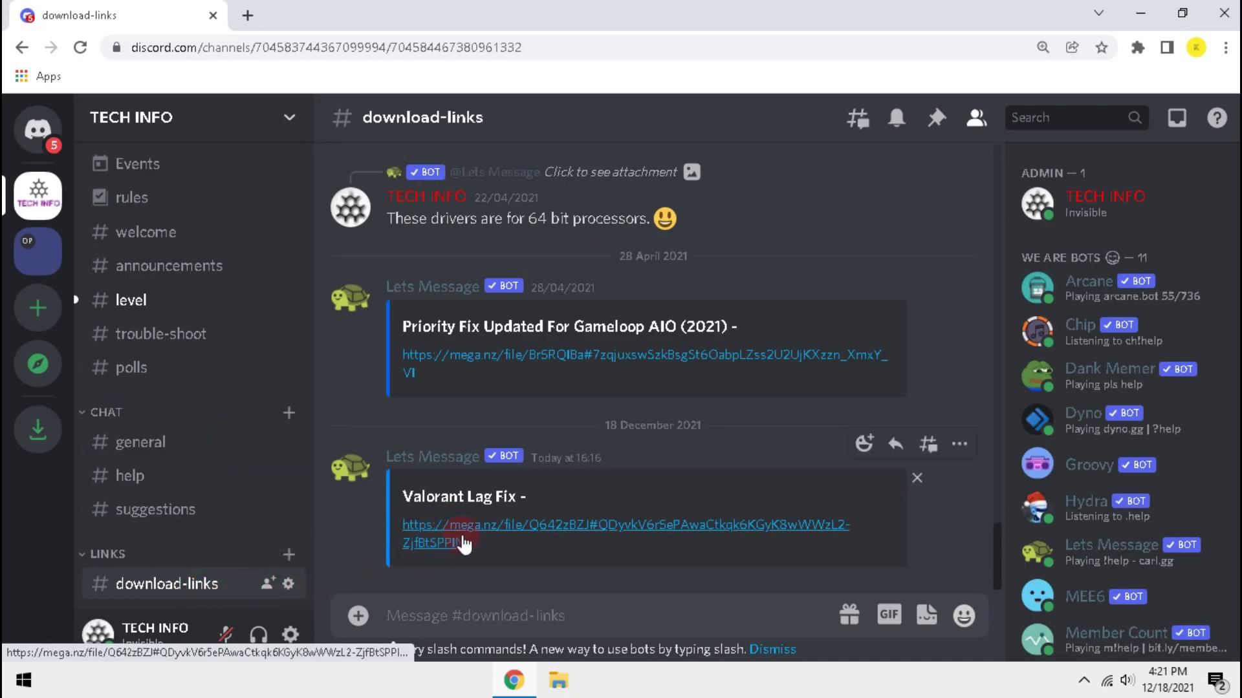
left_click(442, 527)
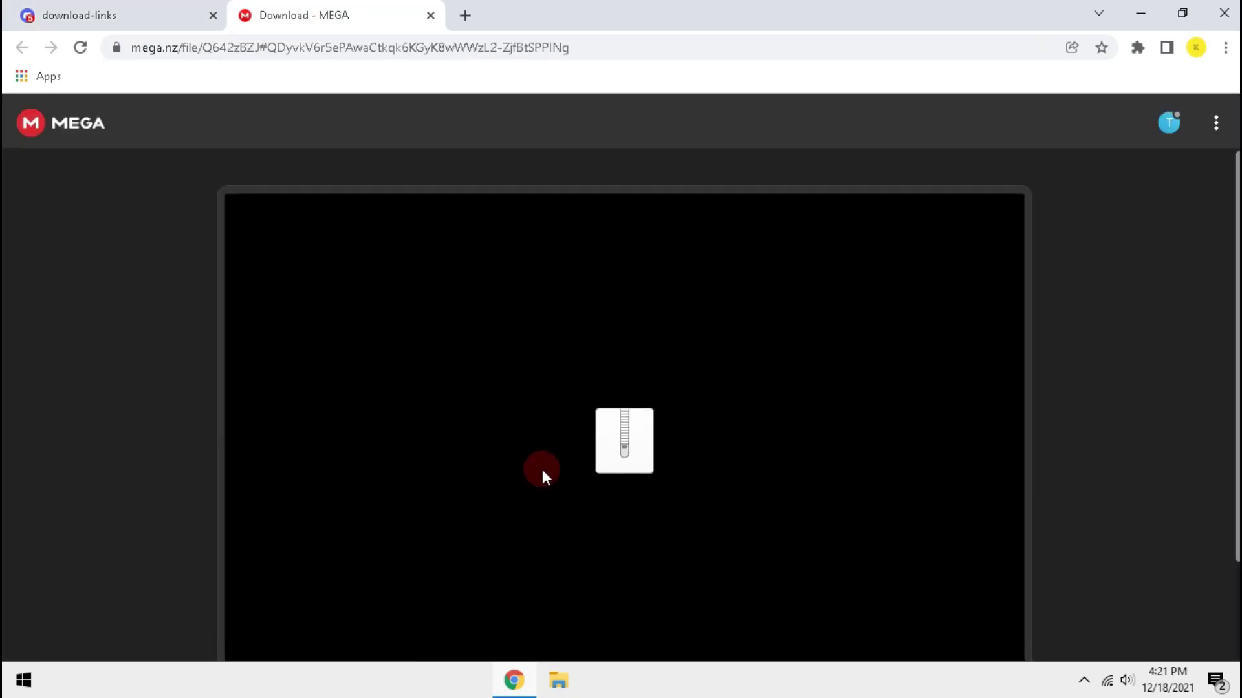
scroll(678, 620, "down", 2)
Step: Download the Valorant Lag Fix zip, extract it on the desktop, and enter its 1) Programs folder
left_click(823, 602)
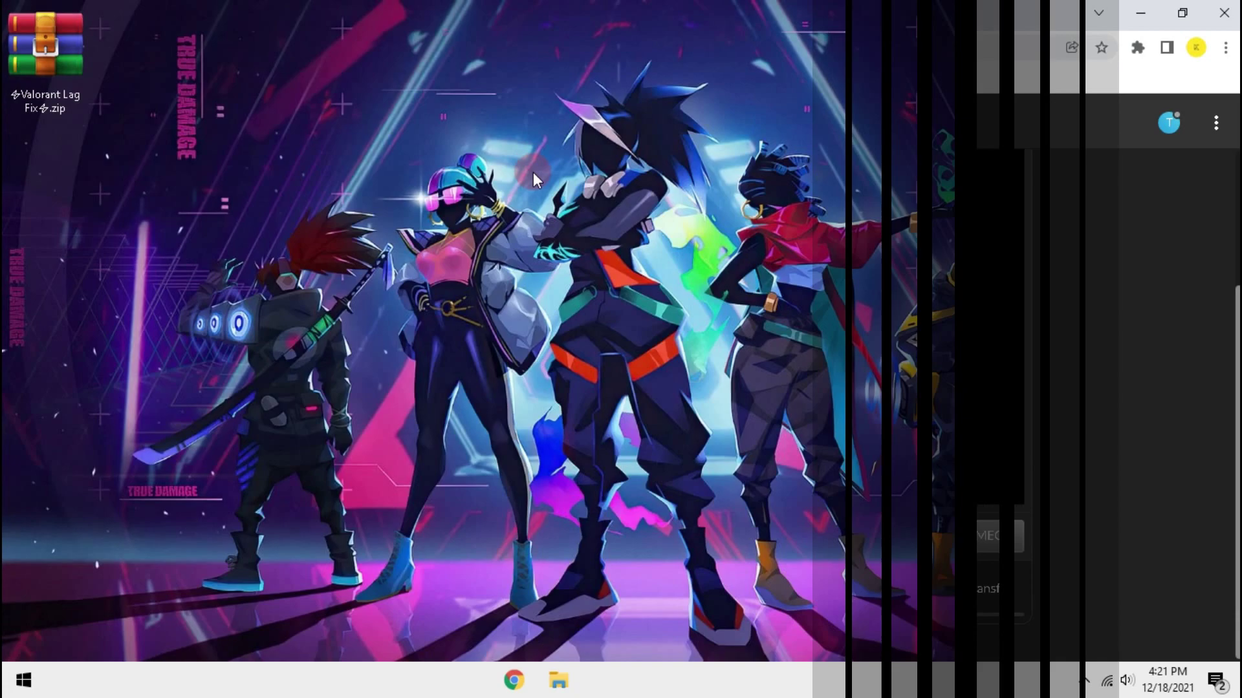
right_click(66, 76)
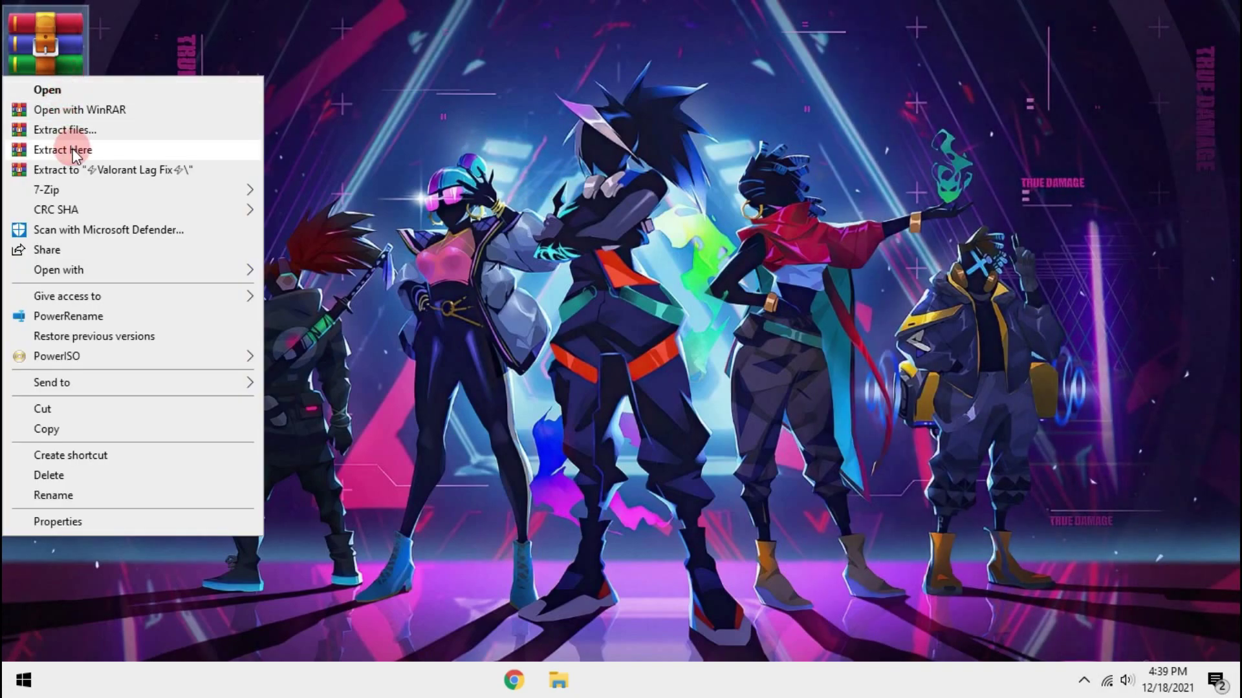
left_click(73, 144)
double_click(57, 180)
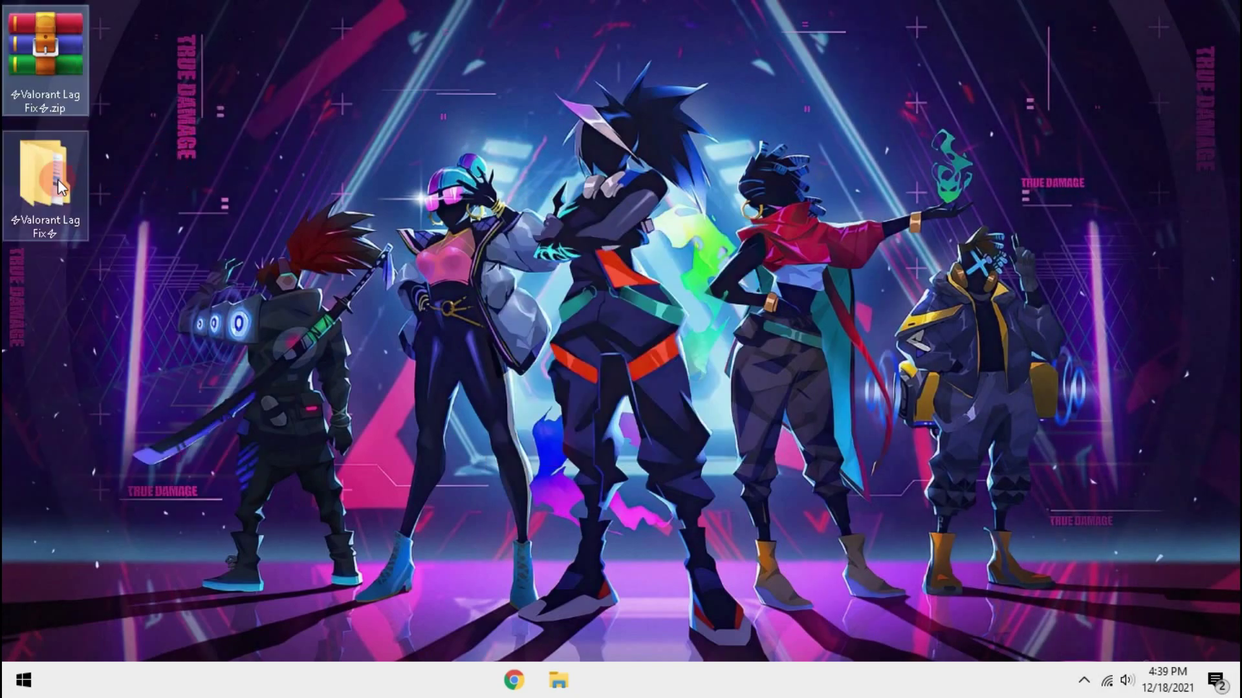
double_click(109, 203)
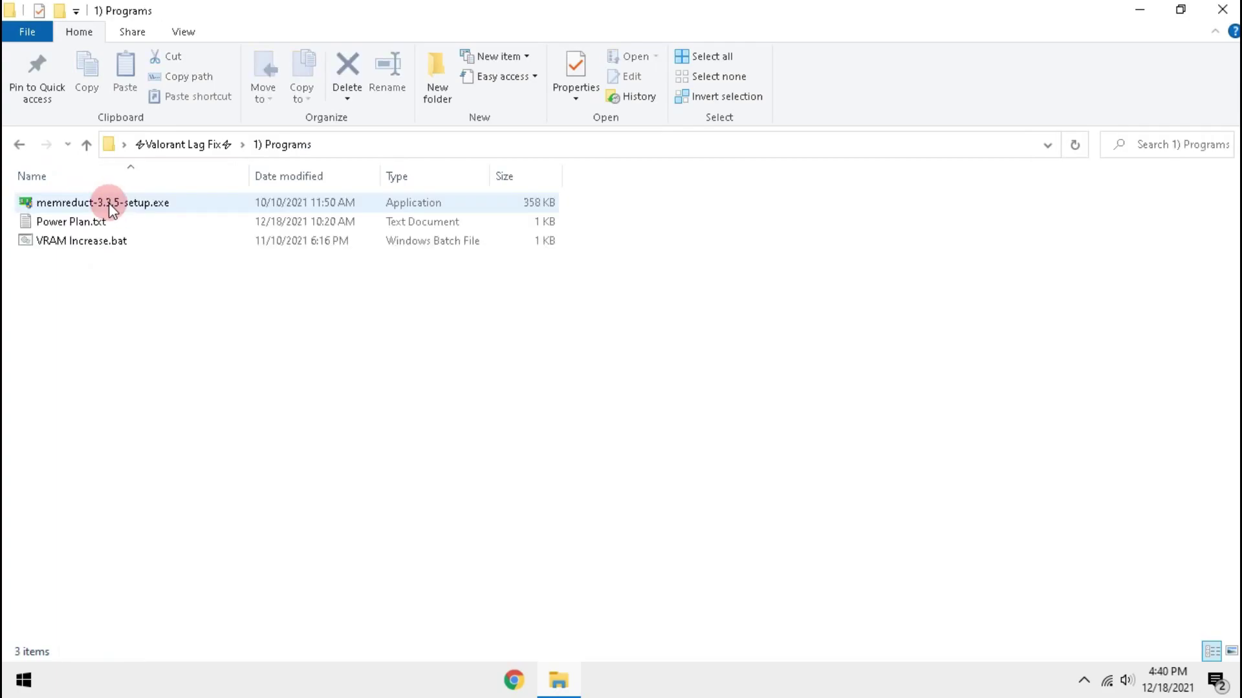
Step: Run memreduct-3.3.5-setup.exe and install Mem Reduct with the default components
left_click(133, 202)
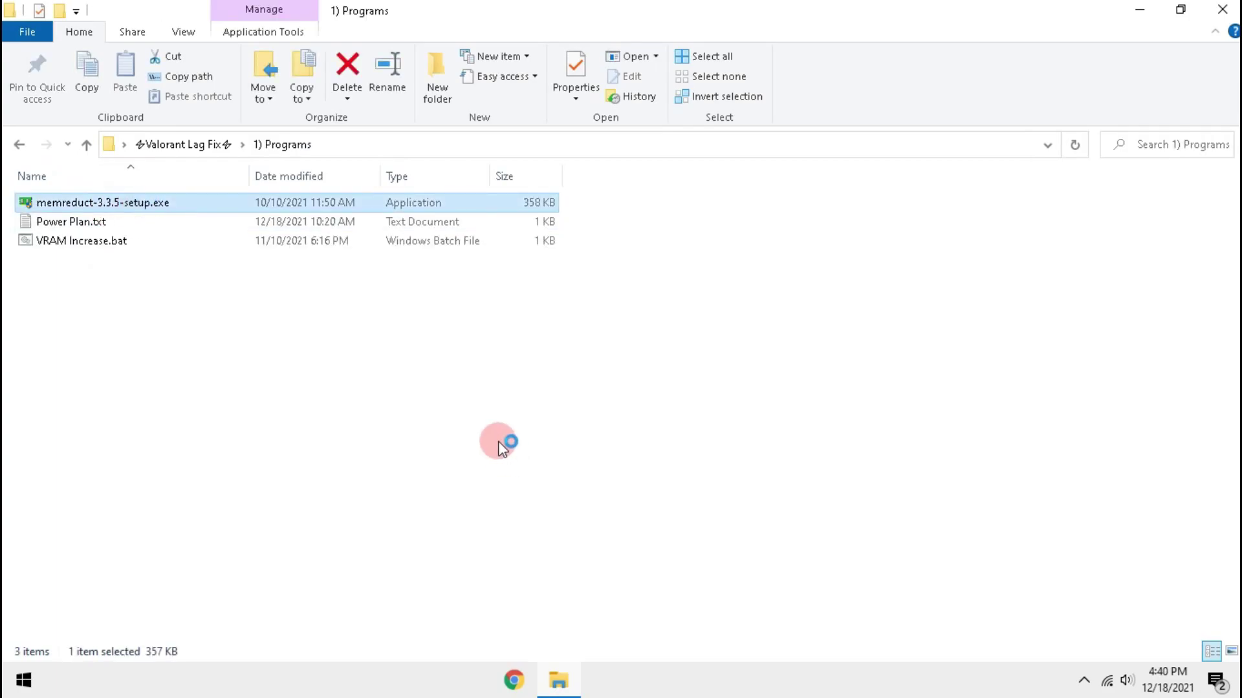
left_click(707, 483)
left_click(707, 485)
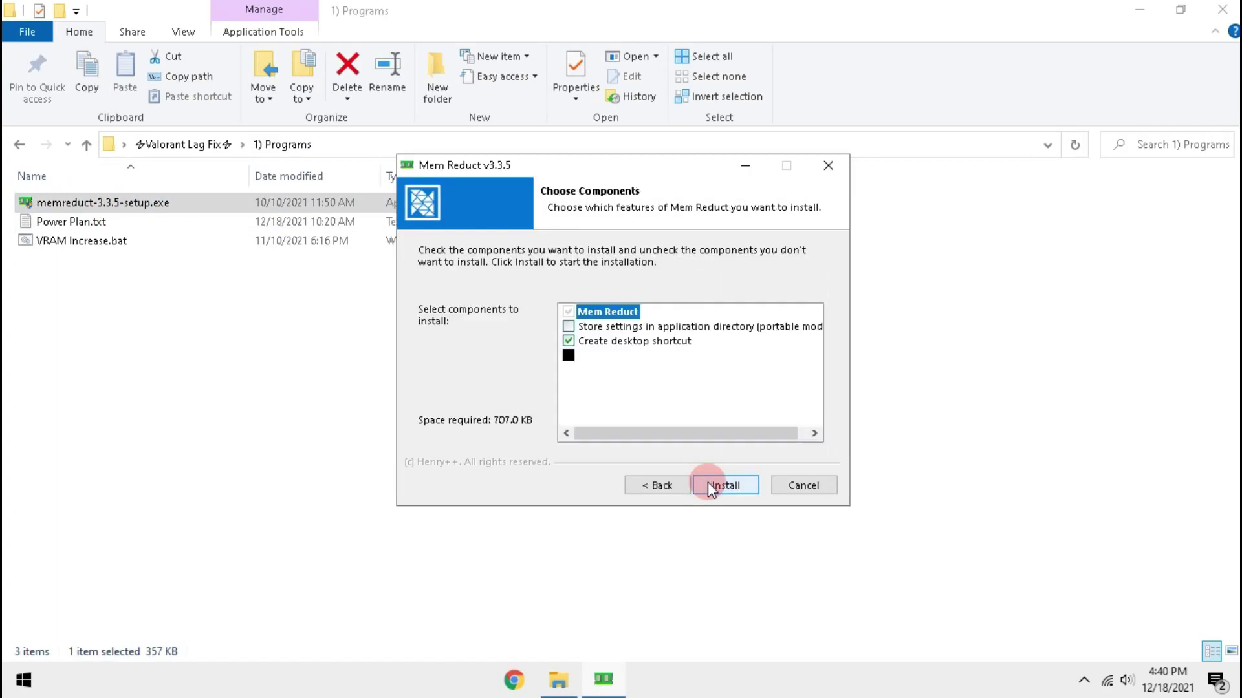
left_click(711, 483)
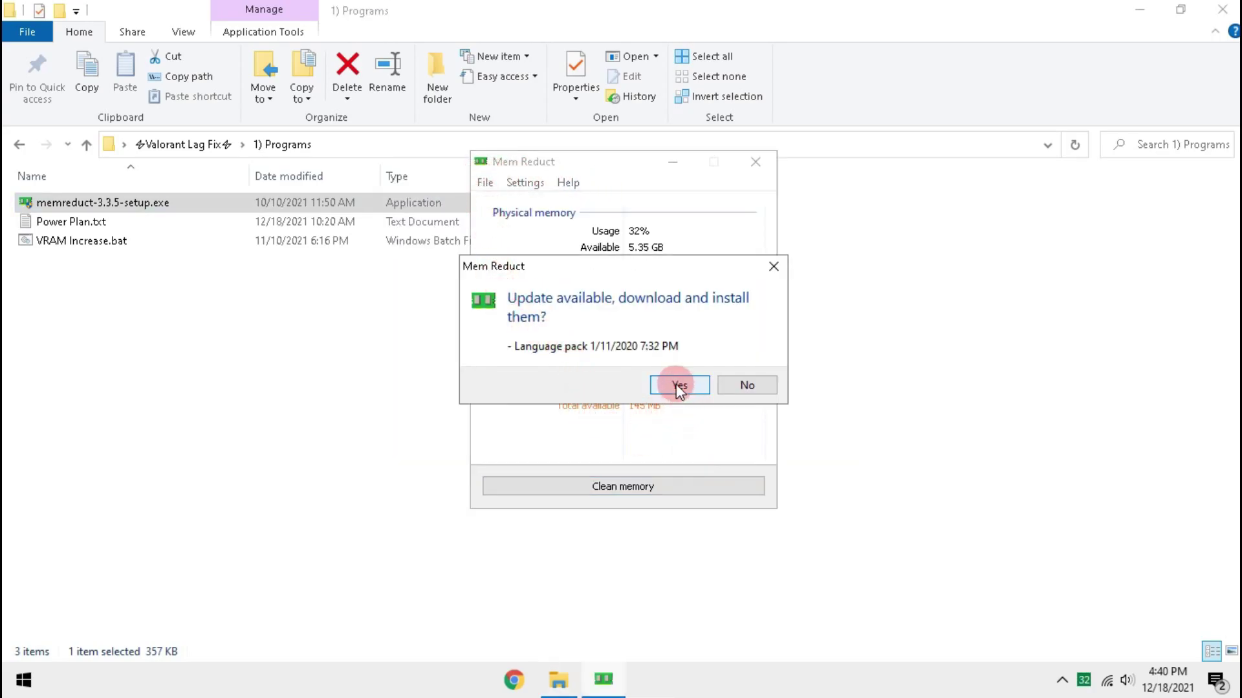
Step: Accept the Mem Reduct update, then in its settings enable load at startup and start minimized
left_click(677, 386)
left_click(737, 346)
left_click(482, 181)
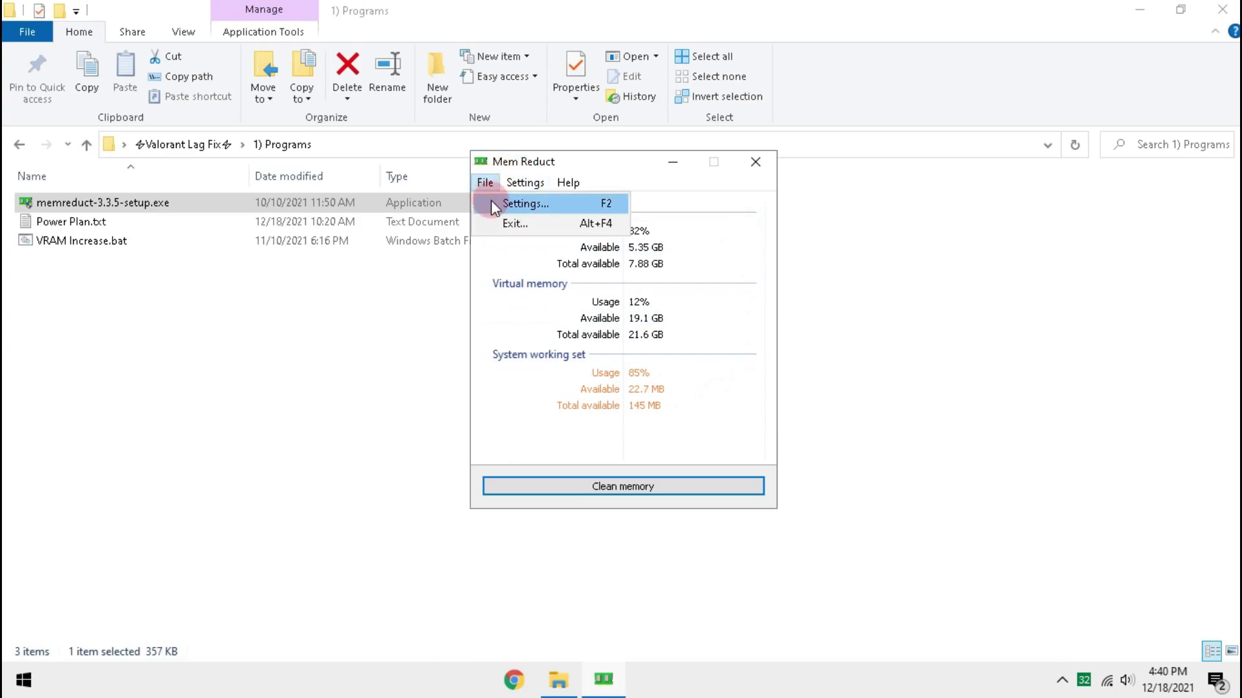
left_click(532, 250)
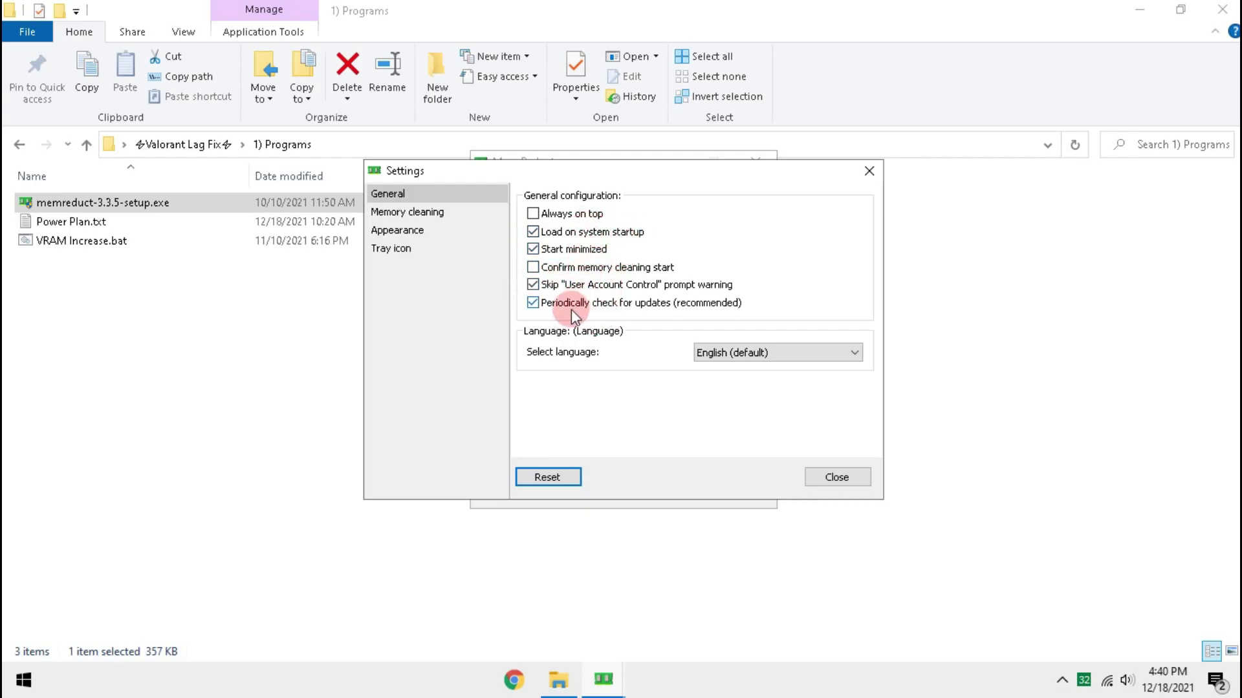
Step: Under Memory cleaning, combine memory lists, clean when above 80% and clean every 5 minutes
left_click(408, 212)
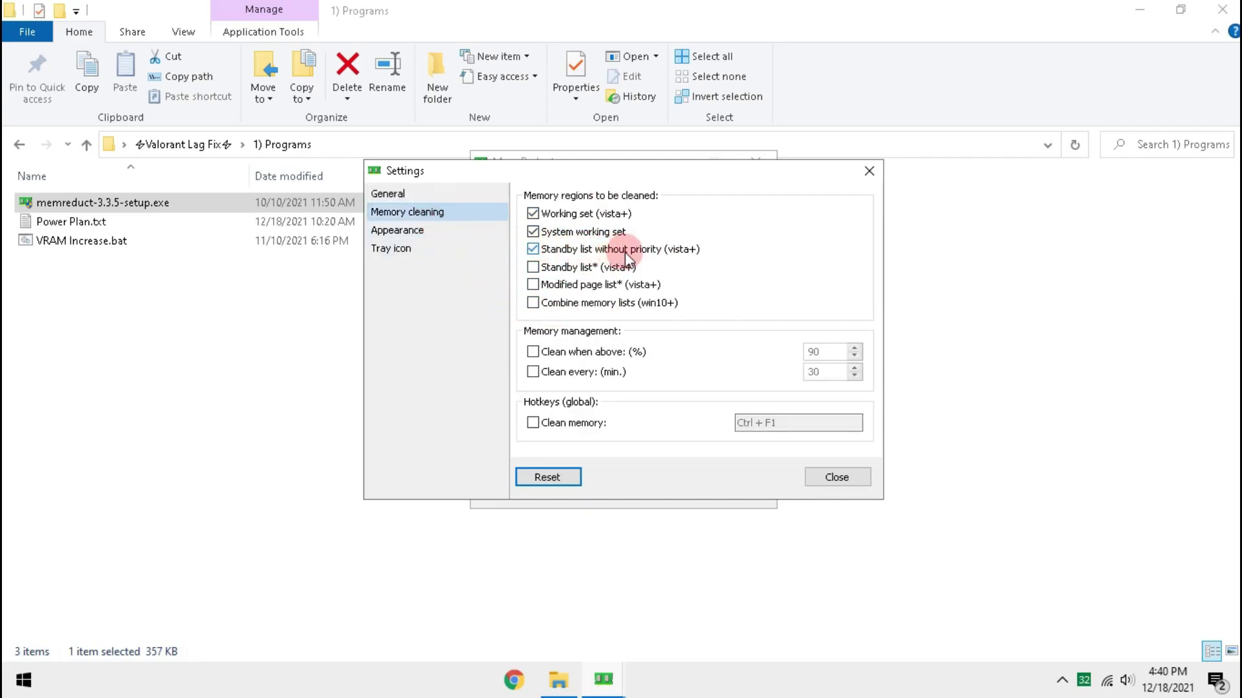
left_click(621, 303)
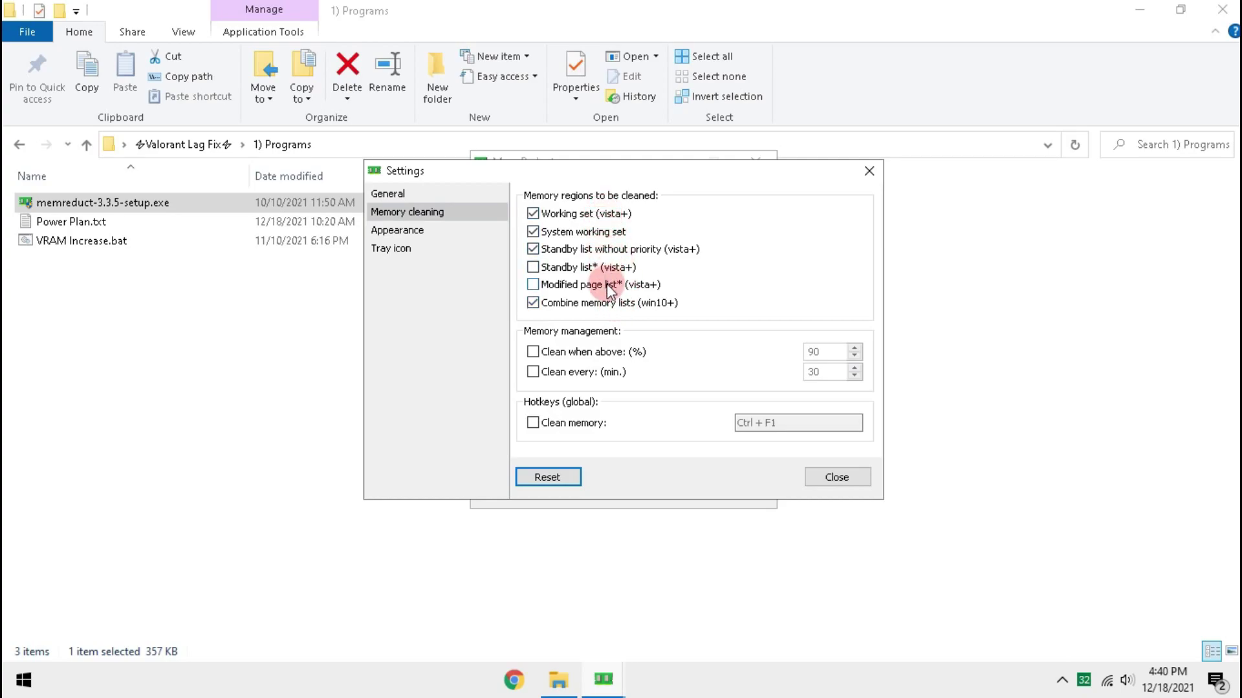
double_click(816, 351)
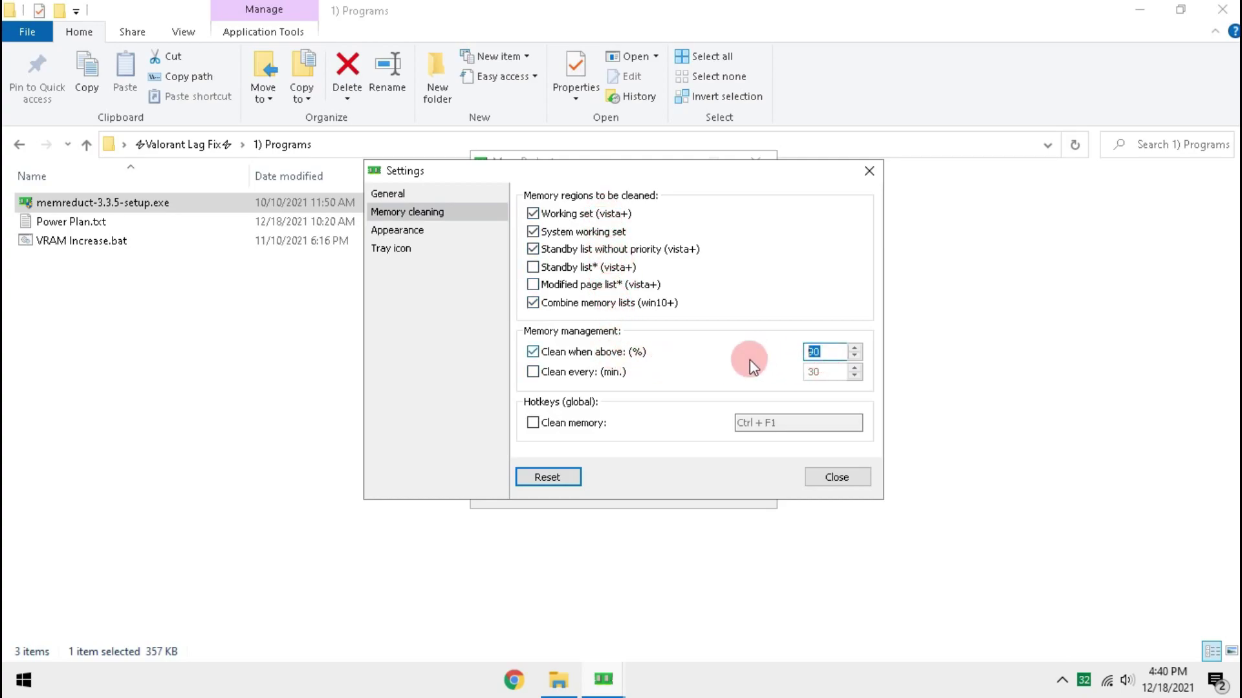
type("80")
left_click(545, 377)
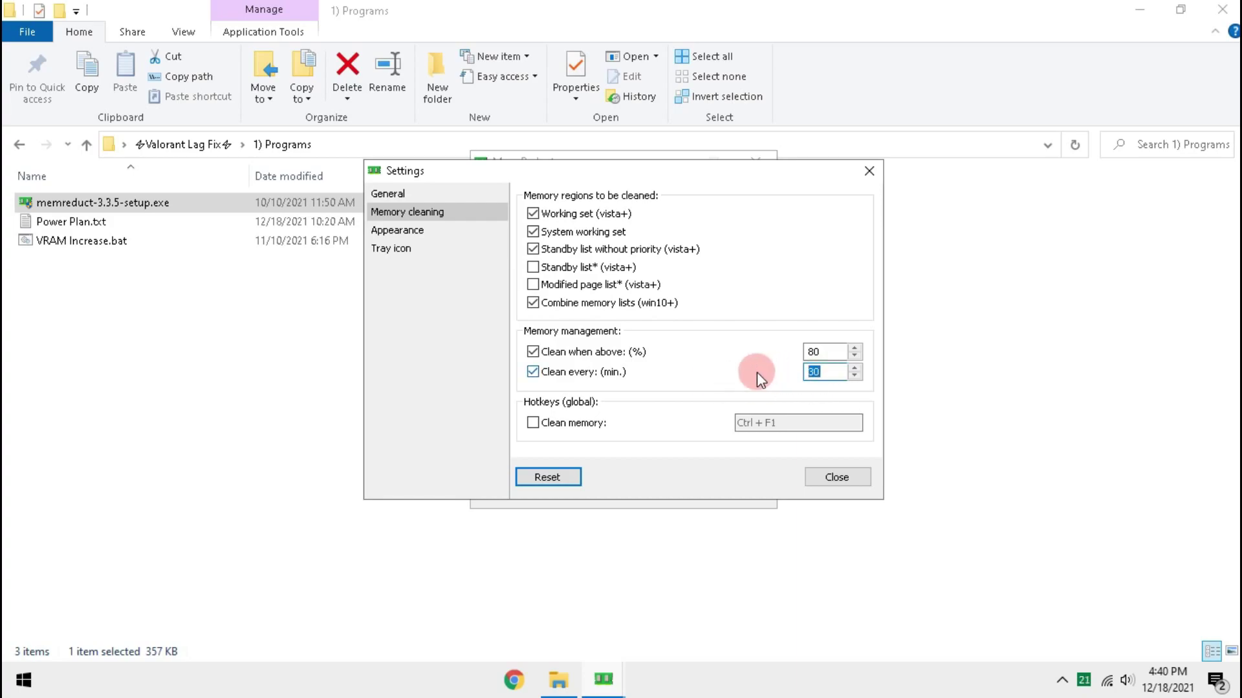
type("5")
left_click(471, 243)
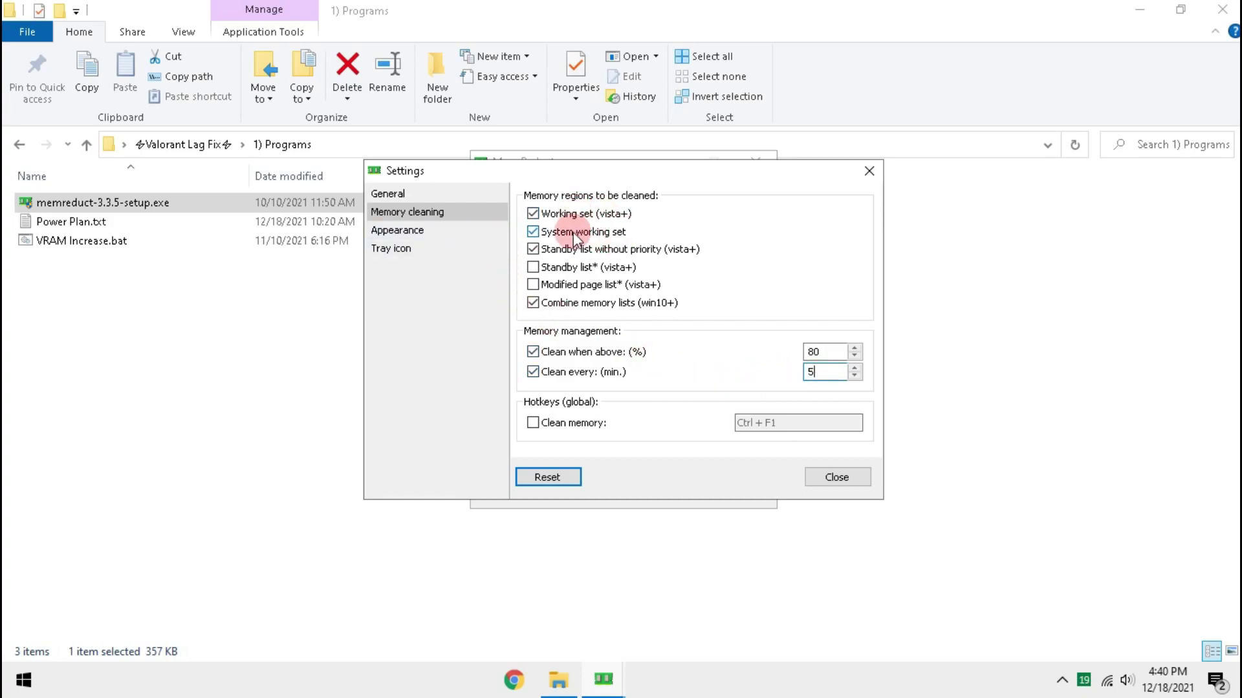
Step: Under Appearance set black text colour on a transparent tray background, then close Mem Reduct's windows
left_click(458, 240)
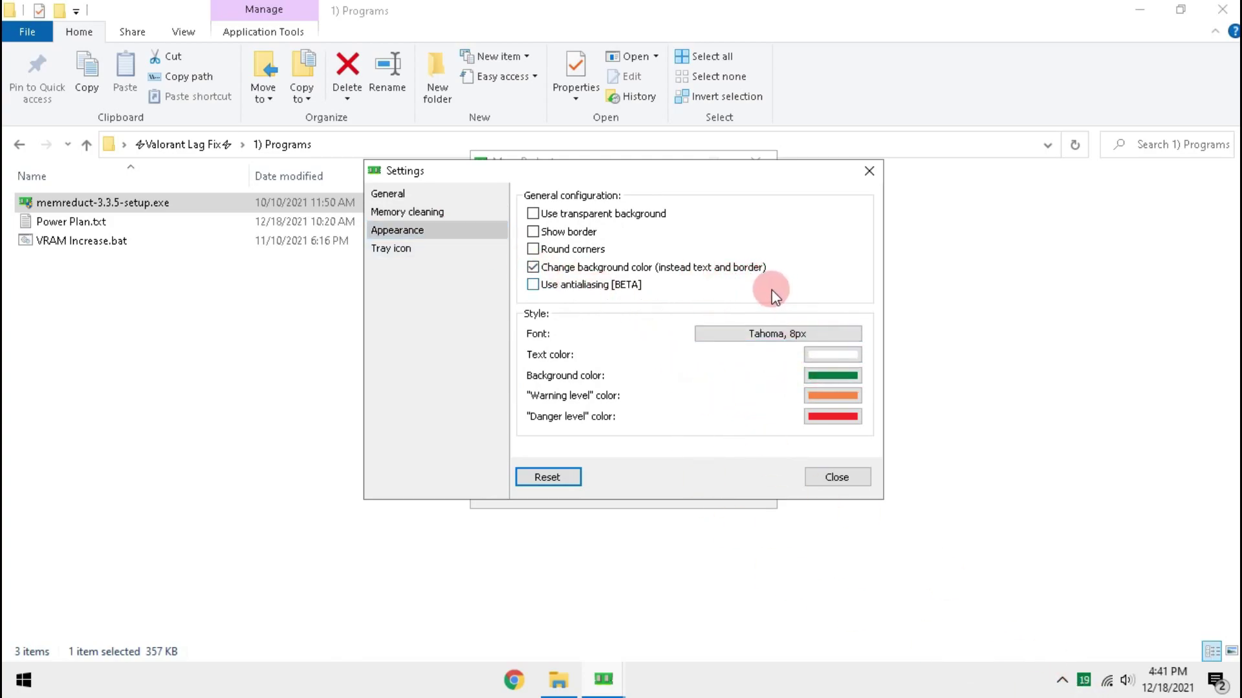
left_click(813, 353)
left_click(410, 408)
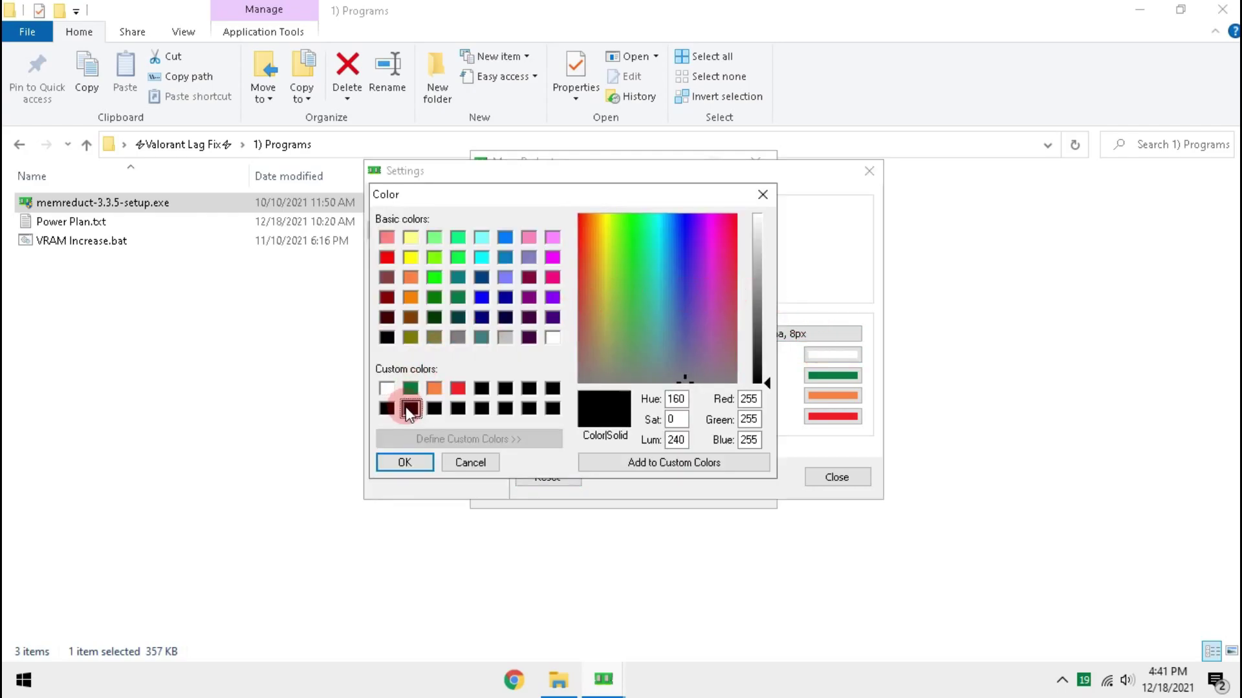
left_click(417, 463)
left_click(532, 214)
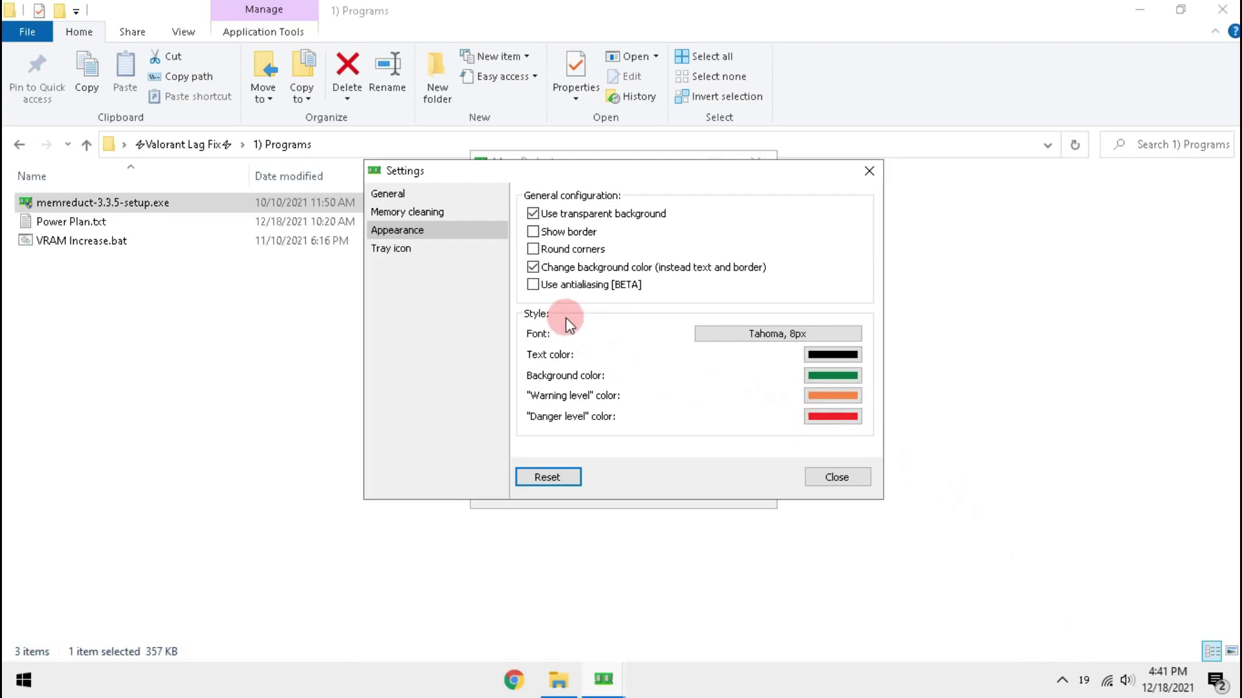
left_click(824, 476)
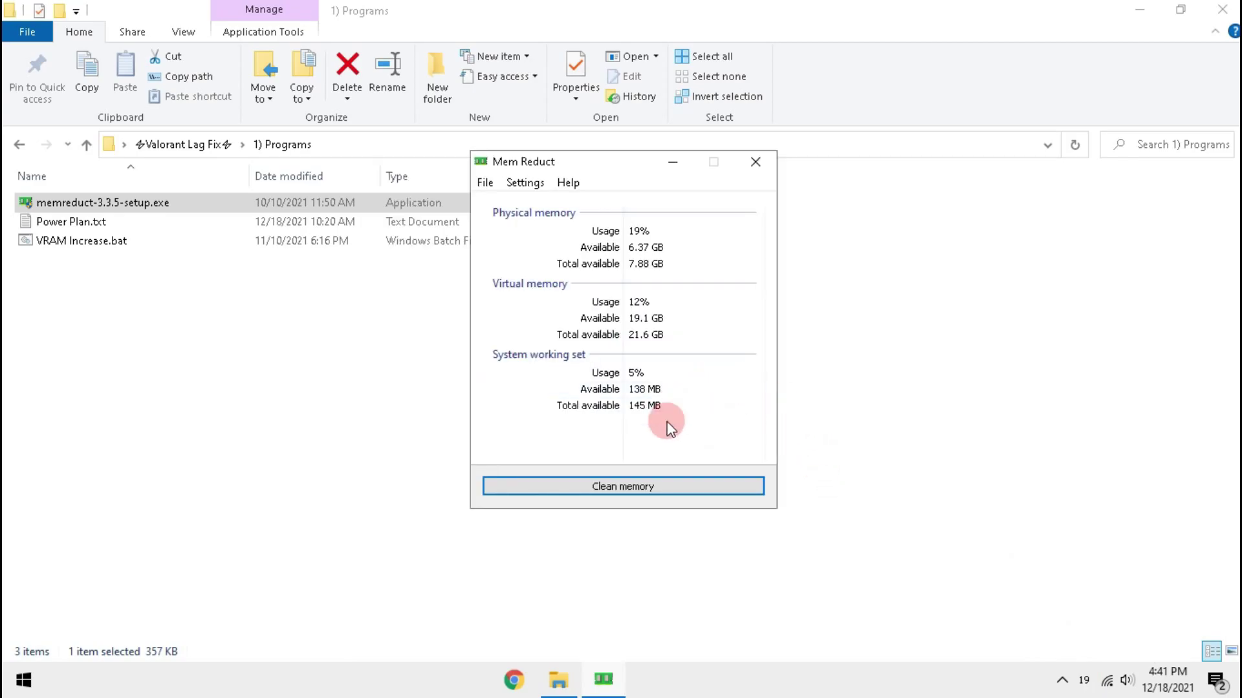
left_click(673, 162)
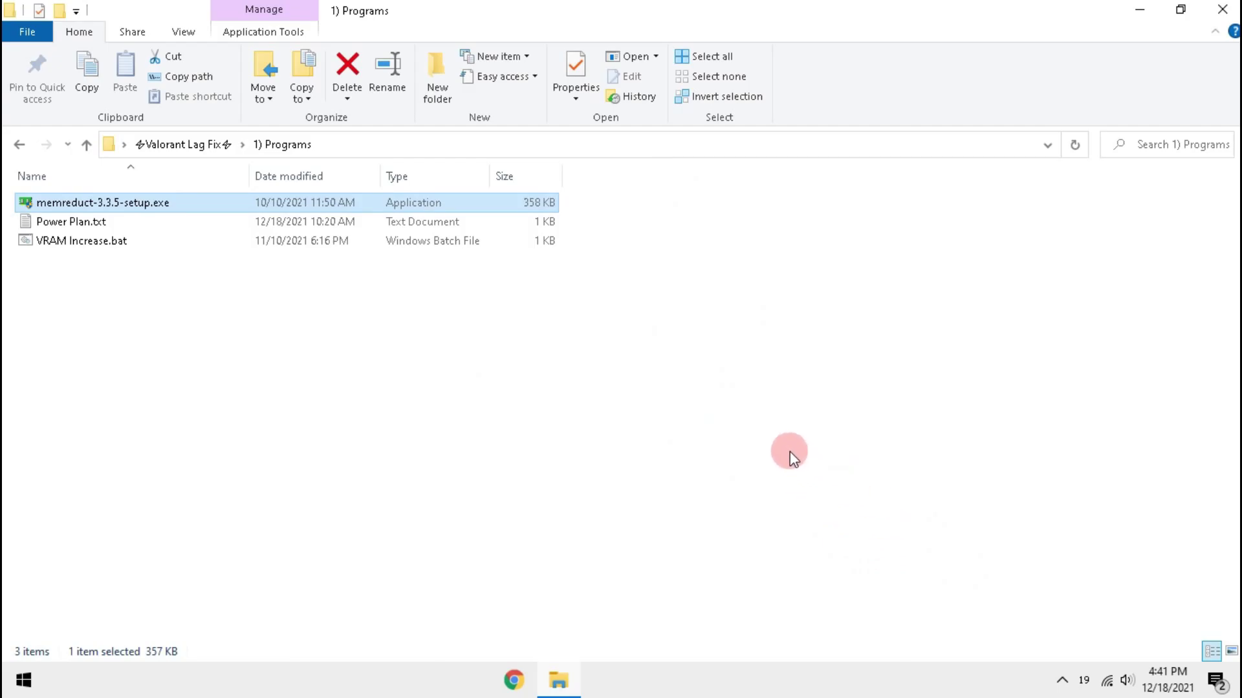
Step: In Power Plan.txt, select the High Performance (For Laptop) powercfg command to copy
left_click(775, 459)
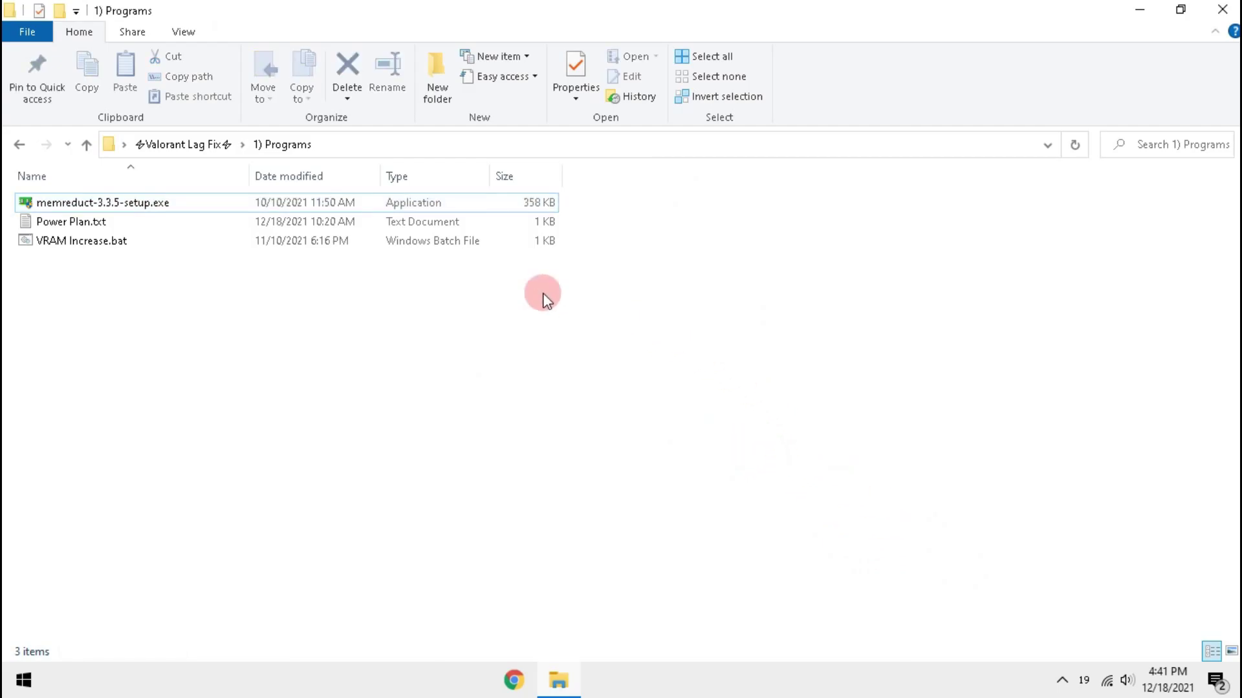
double_click(292, 223)
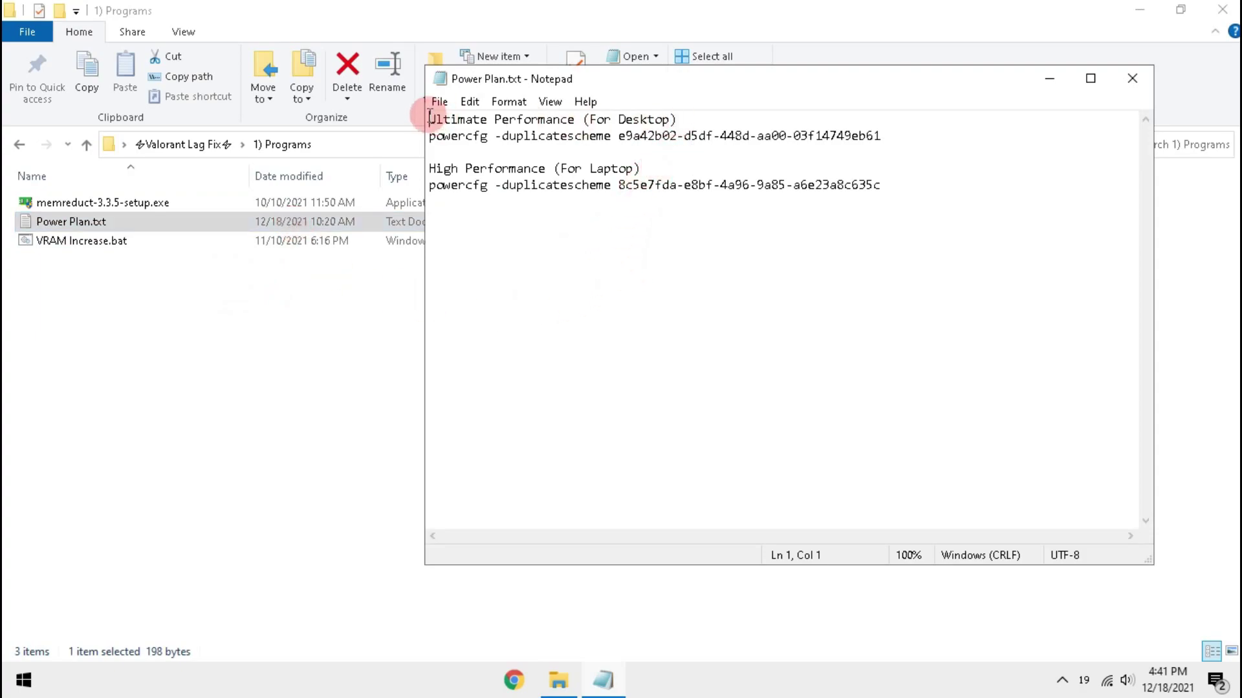
left_click_drag(429, 118, 717, 118)
left_click_drag(430, 168, 673, 172)
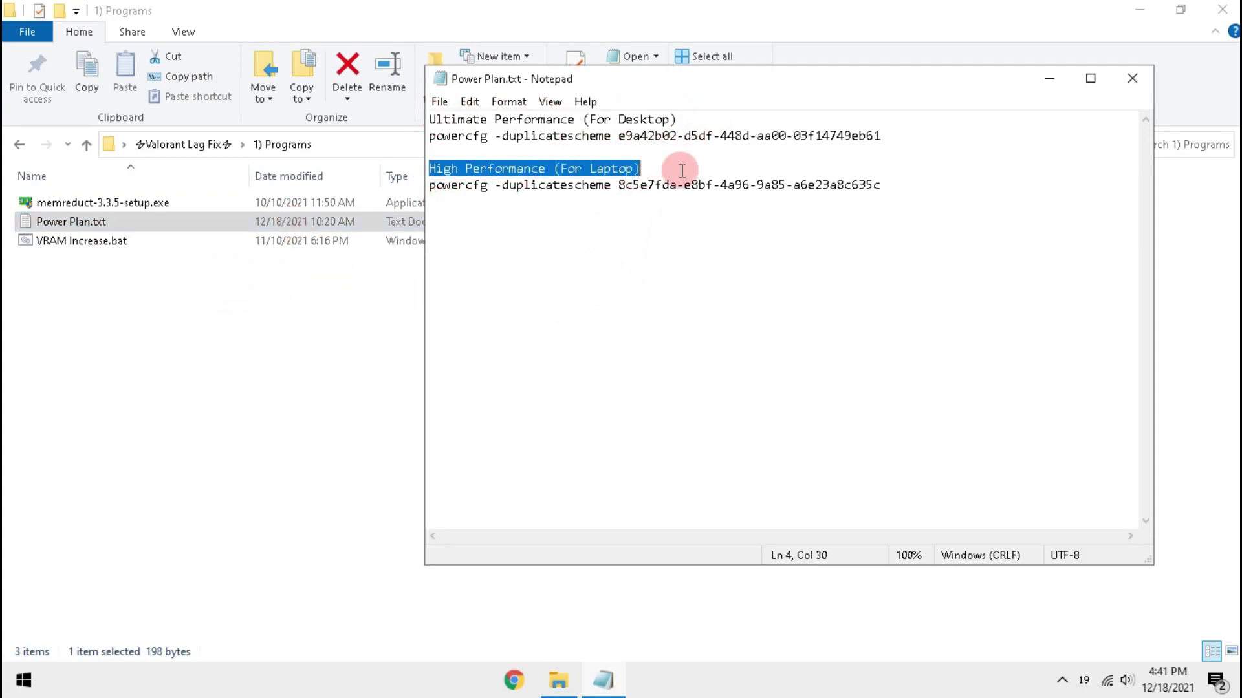
left_click_drag(430, 185, 881, 185)
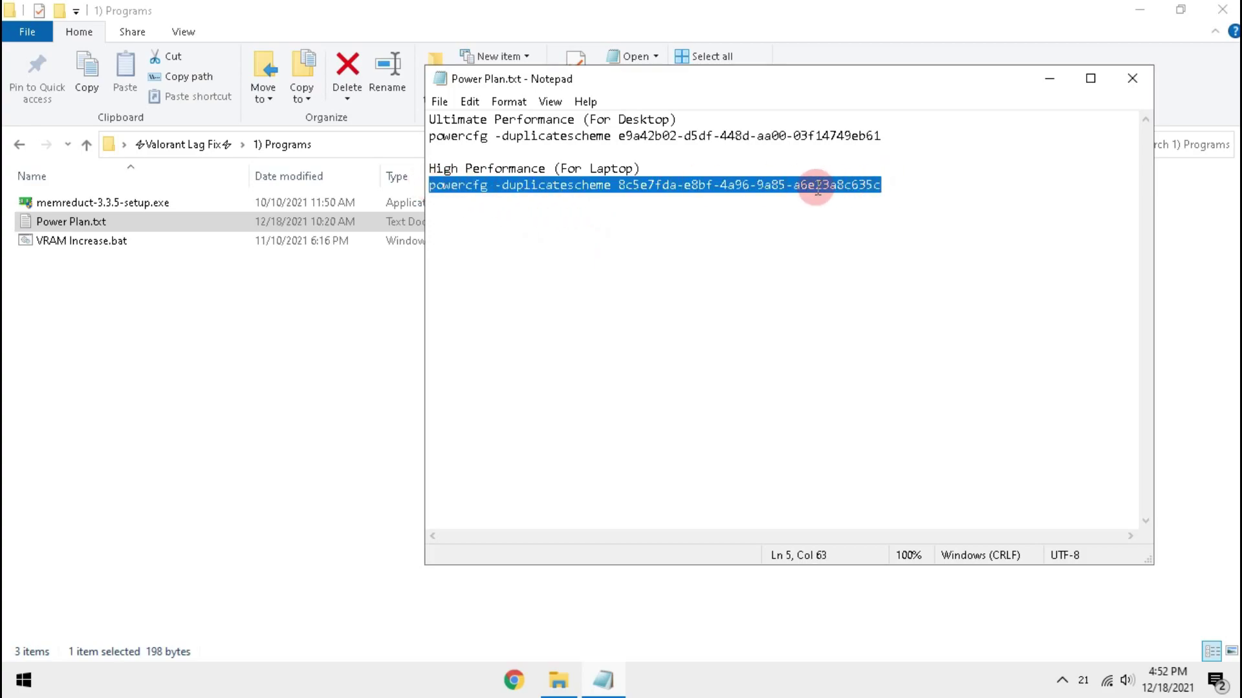
Step: Run the powercfg duplicatescheme command in an administrator Command Prompt, then close it
left_click(25, 680)
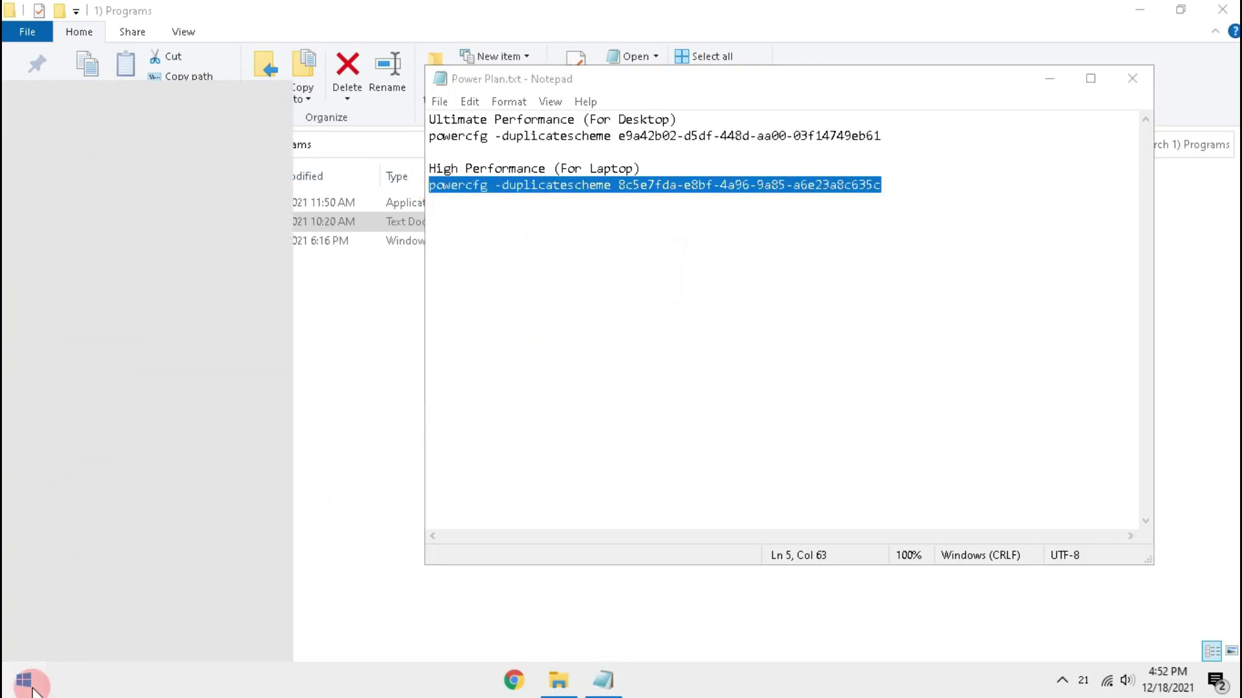
type("cmd")
right_click(200, 192)
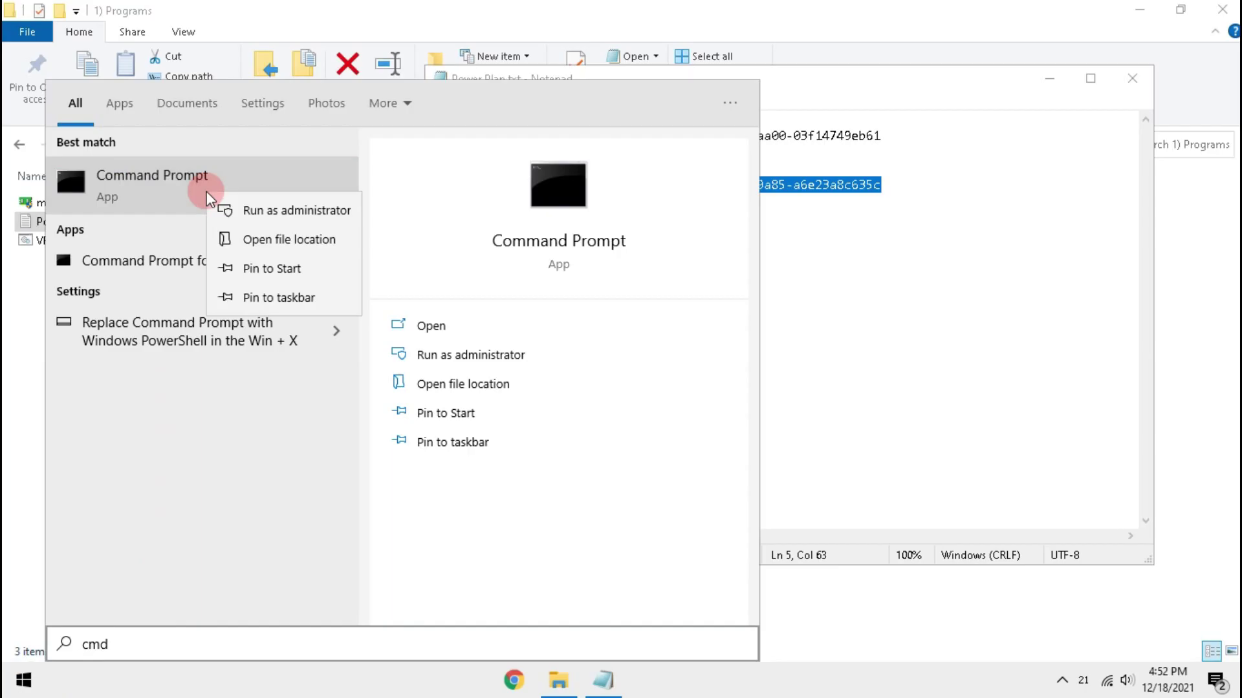
left_click(271, 207)
left_click(507, 451)
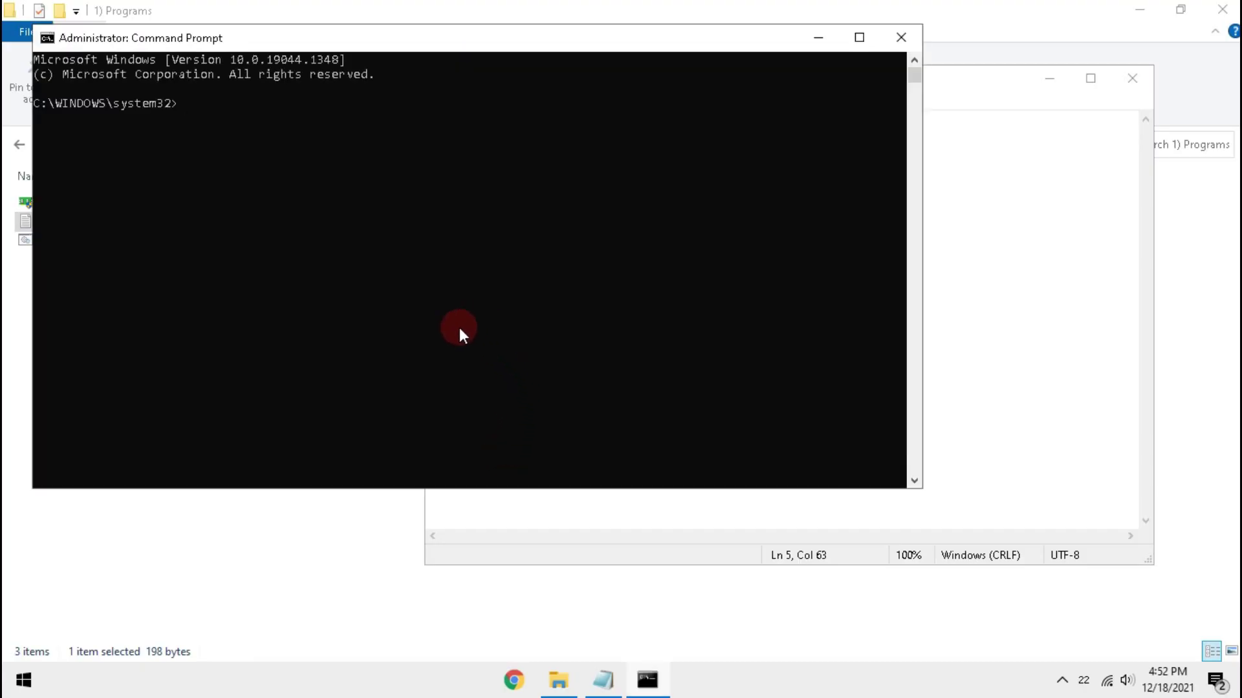
type("powercfg -duplicatescheme 8c5e7fda-e8bf-4a96-9a85-a6e23a8c635c")
key("Return")
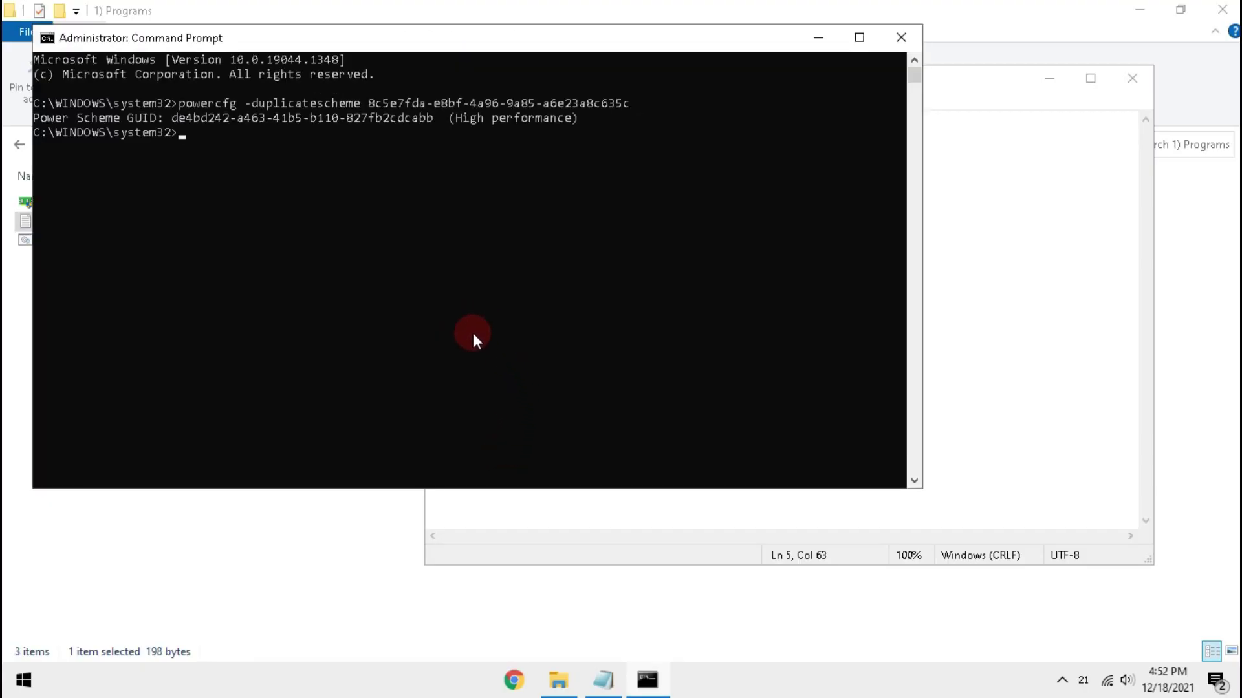
left_click(901, 45)
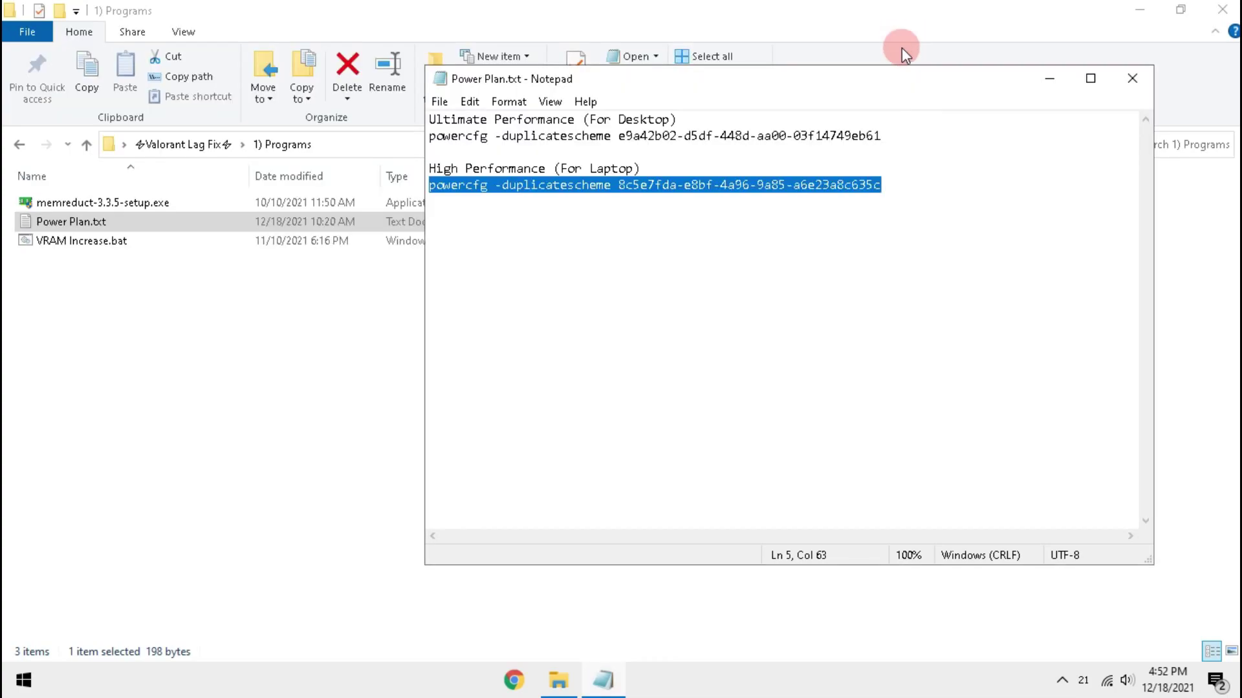
Step: Open Control Panel, view by Large icons, and enter Power Options
left_click(1132, 77)
key("super")
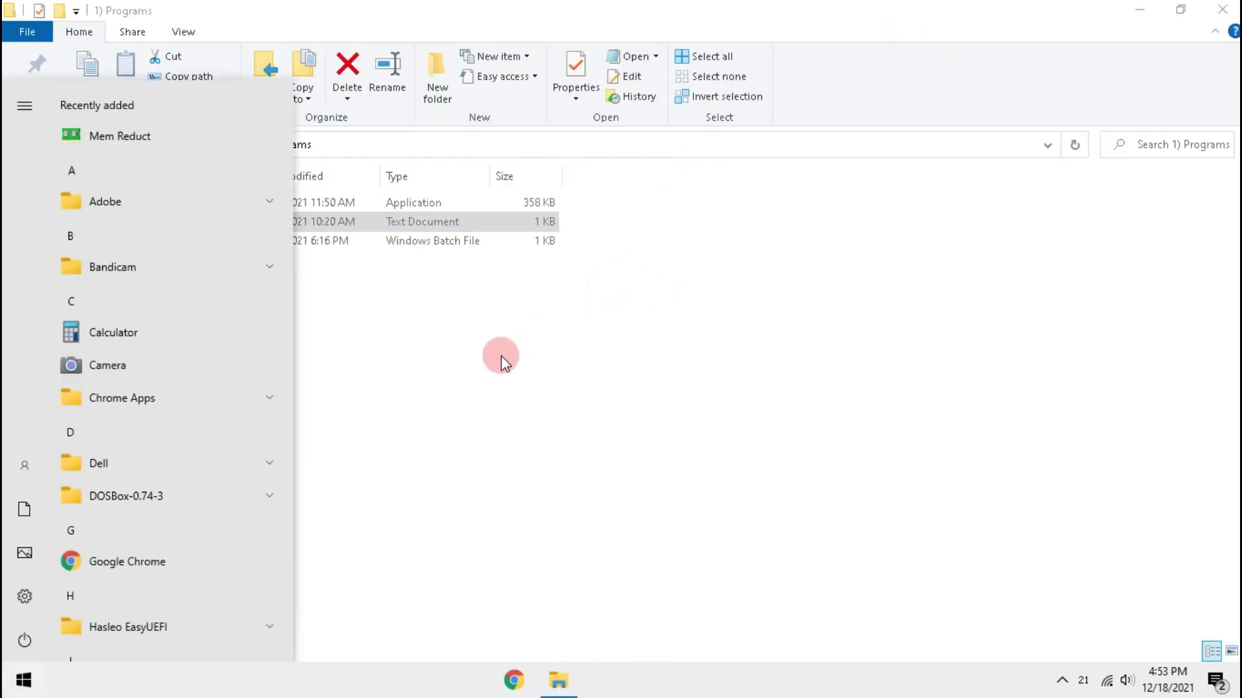
type("control")
key("Return")
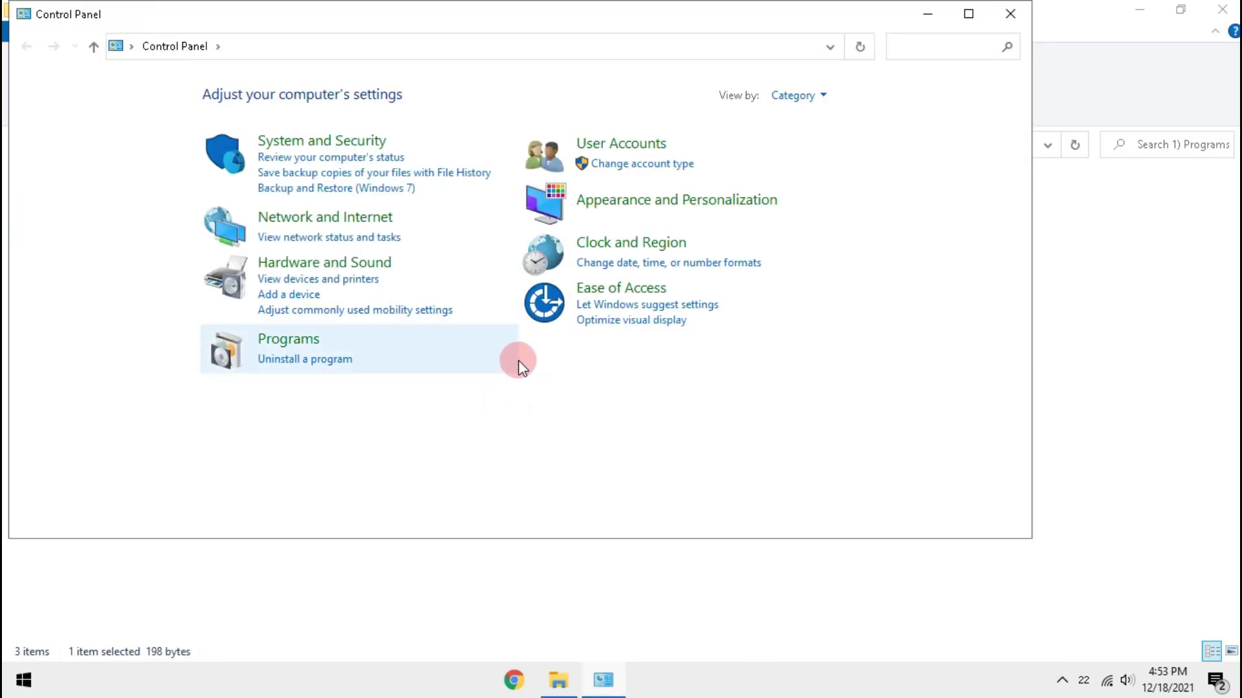
left_click(790, 97)
left_click(797, 144)
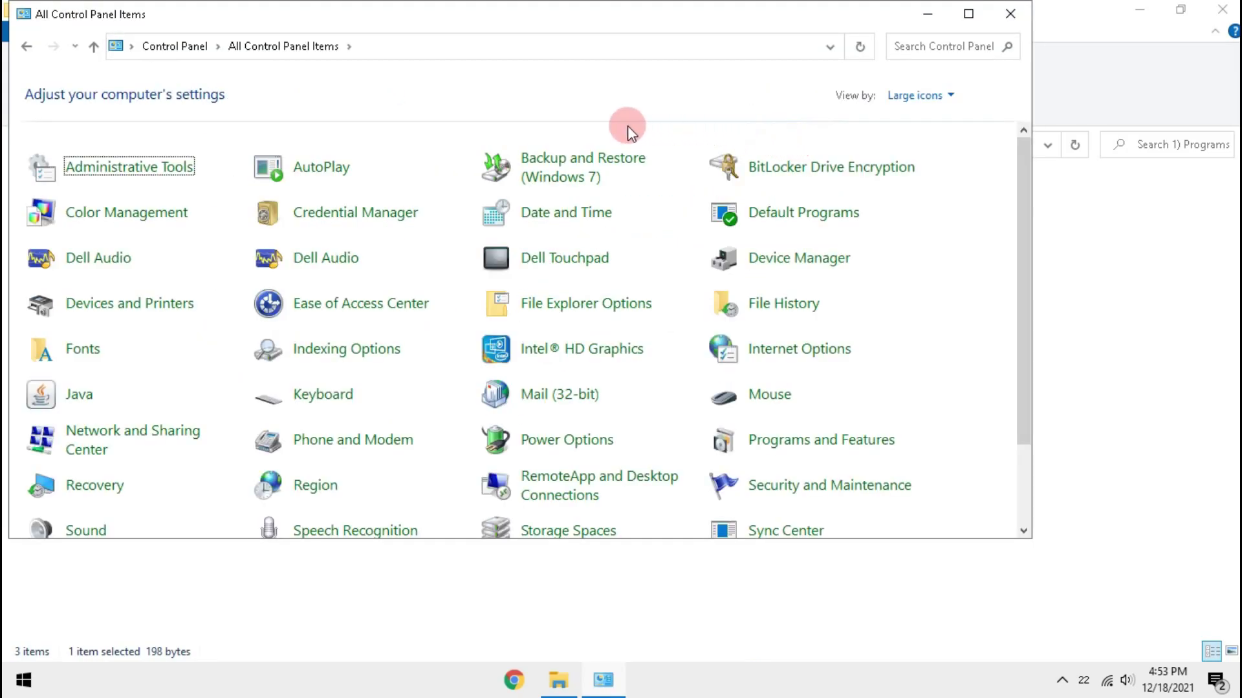
left_click(537, 445)
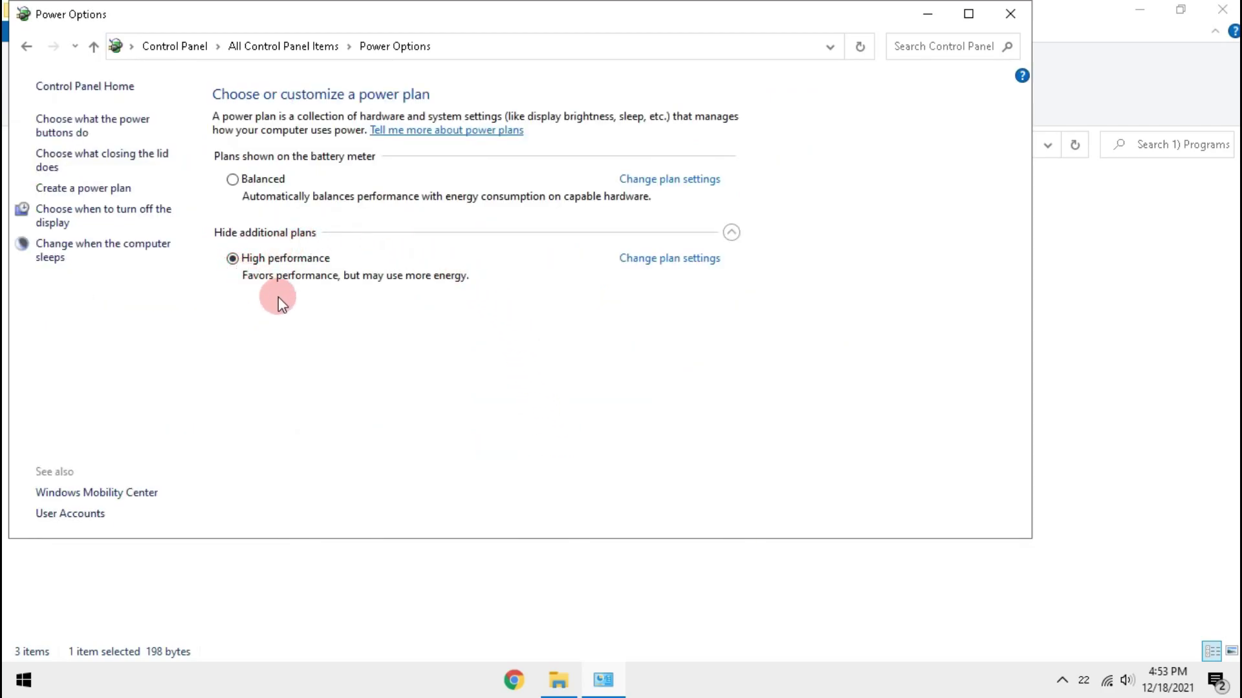
Step: In High performance advanced settings set hard disk turn-off to 0 (Never), confirm and close
left_click(670, 259)
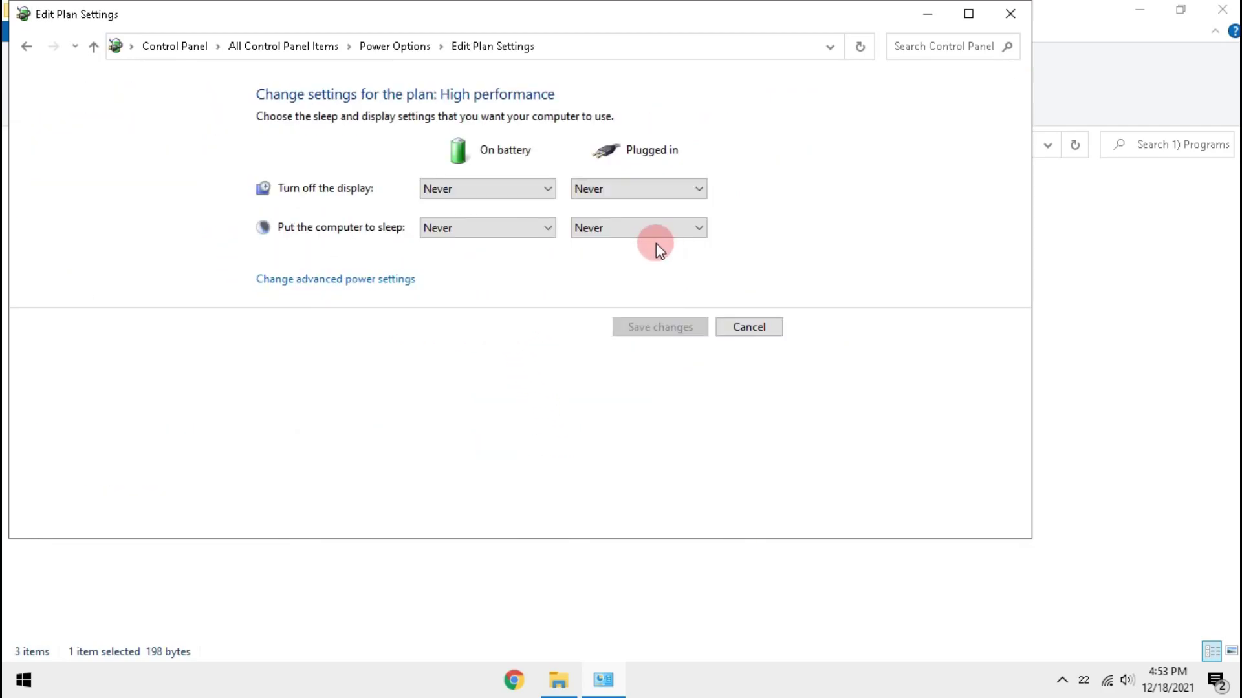
left_click(379, 281)
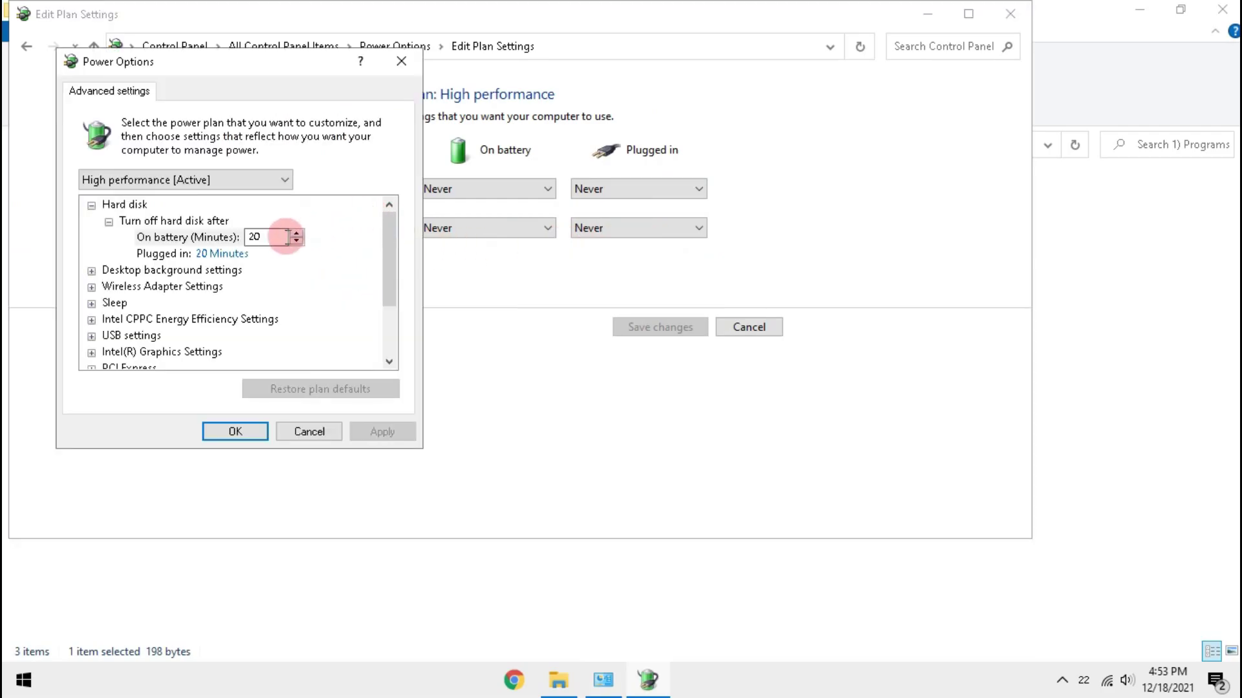
type("0")
left_click(218, 253)
type("0")
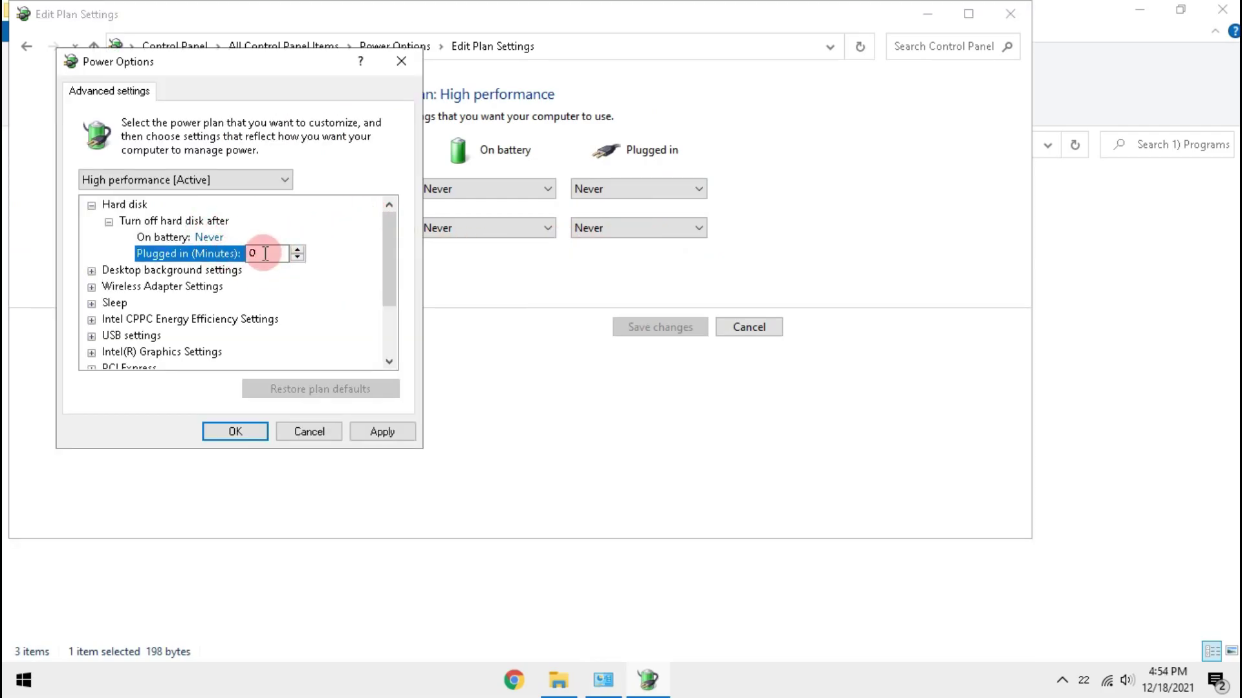
left_click(244, 430)
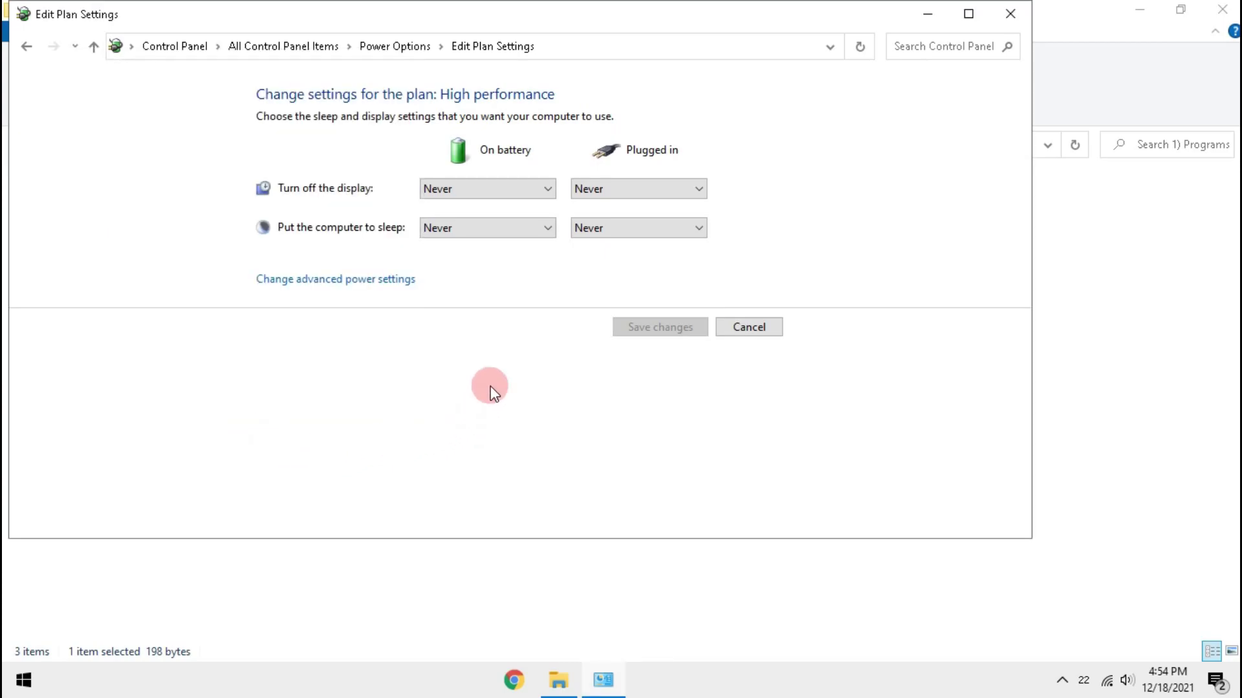
left_click(1002, 20)
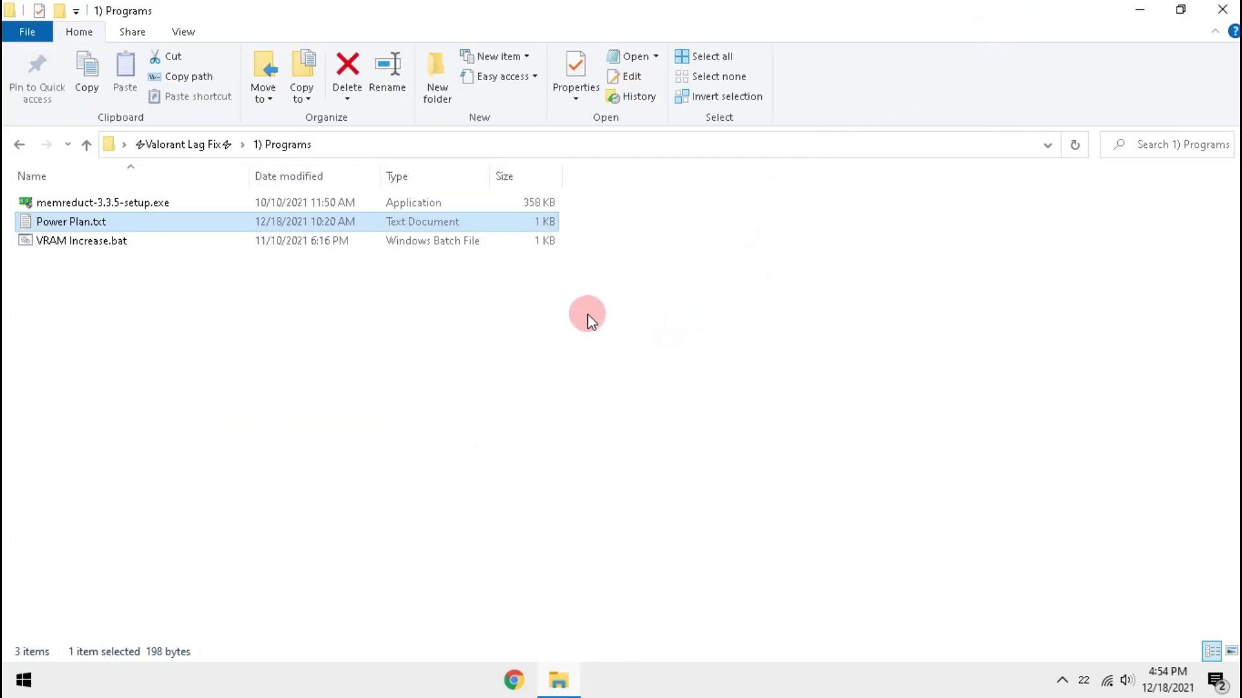
Step: Run the VRAM Increase.bat script with administrator rights
right_click(452, 241)
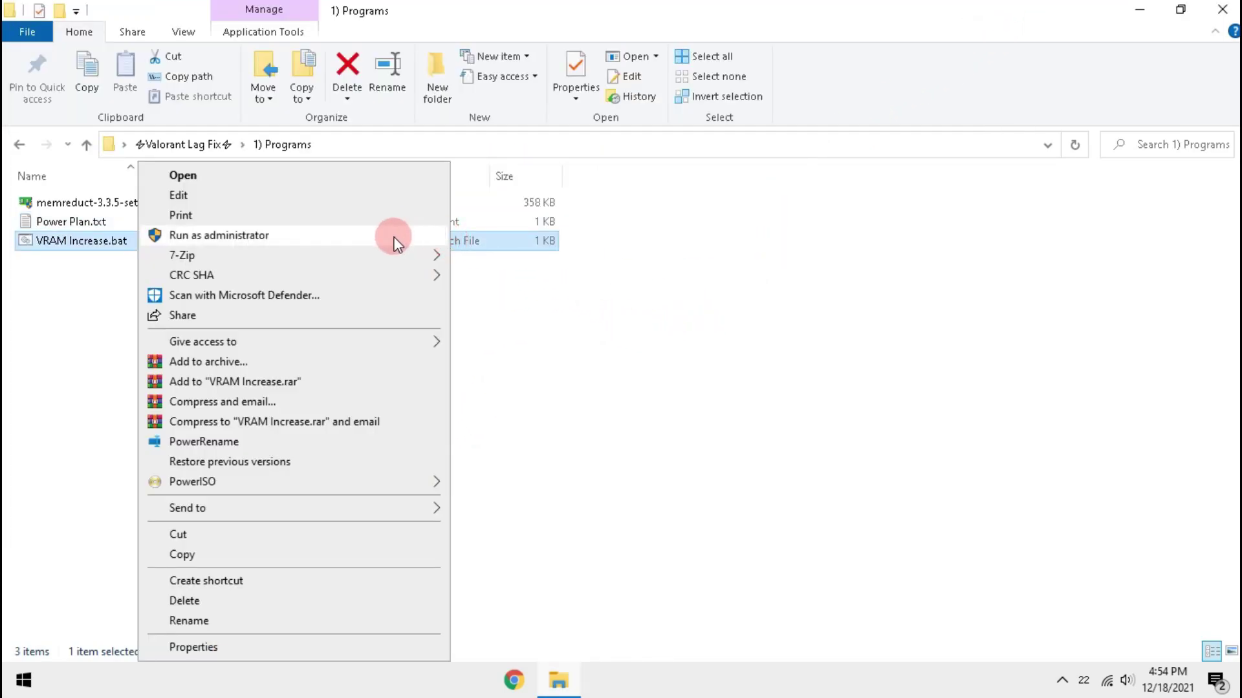
left_click(395, 242)
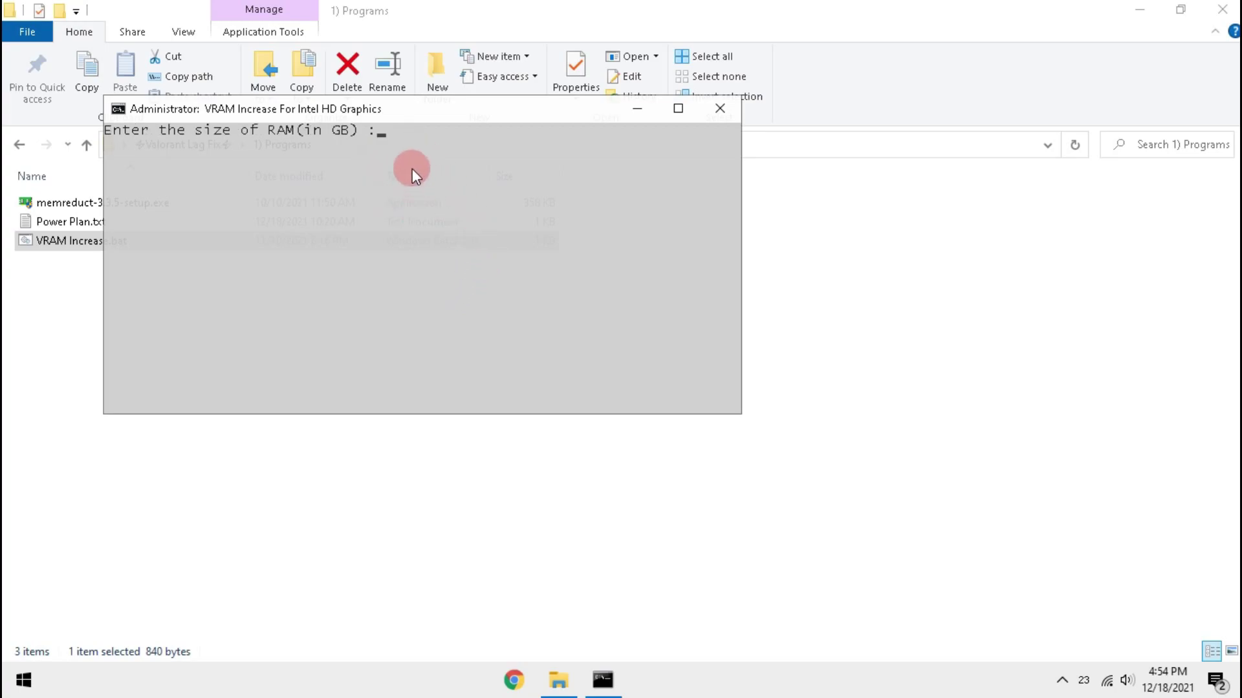
Step: Check the installed RAM in Task Manager's Memory view, confirming 8 GB
right_click(718, 684)
left_click(739, 590)
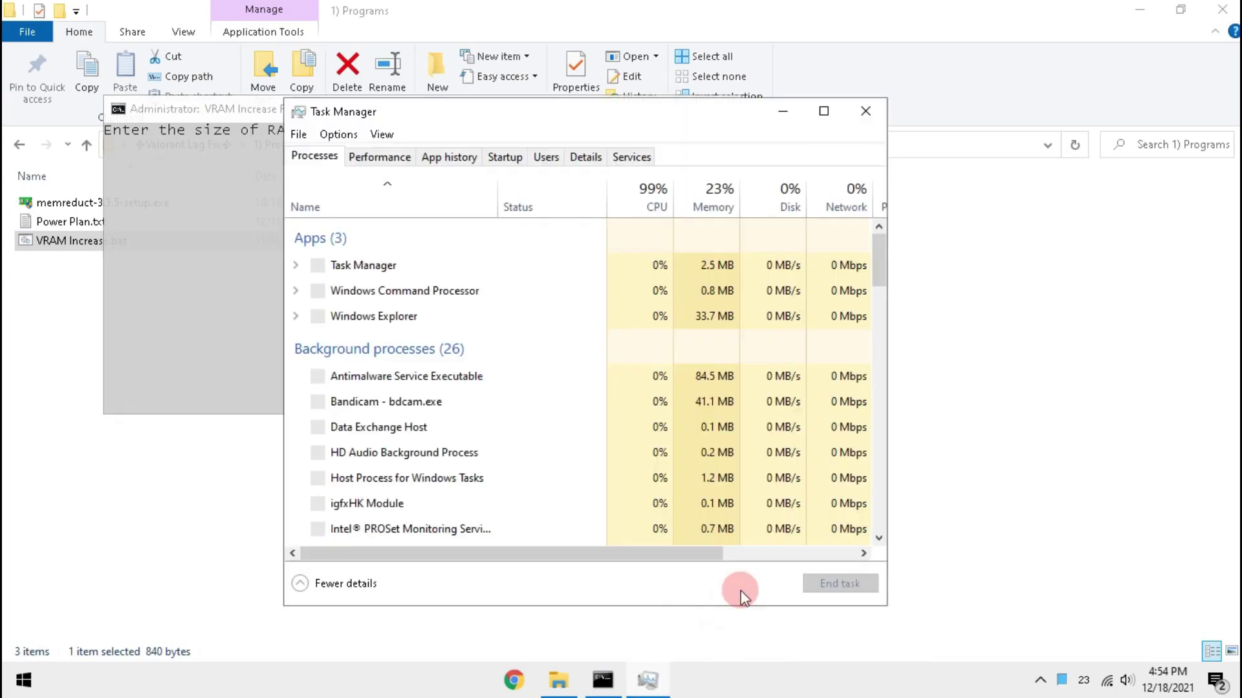
left_click(370, 156)
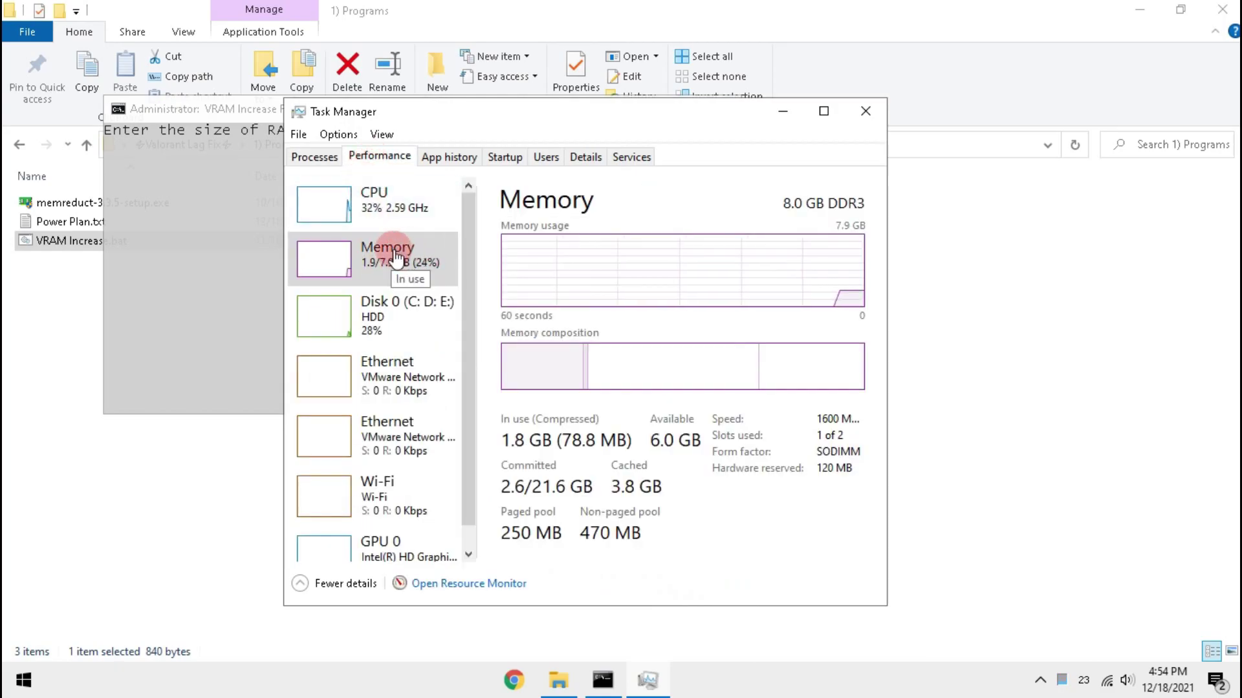
left_click(865, 110)
Step: Answer the script's RAM size prompt with 8 and submit it
left_click(424, 157)
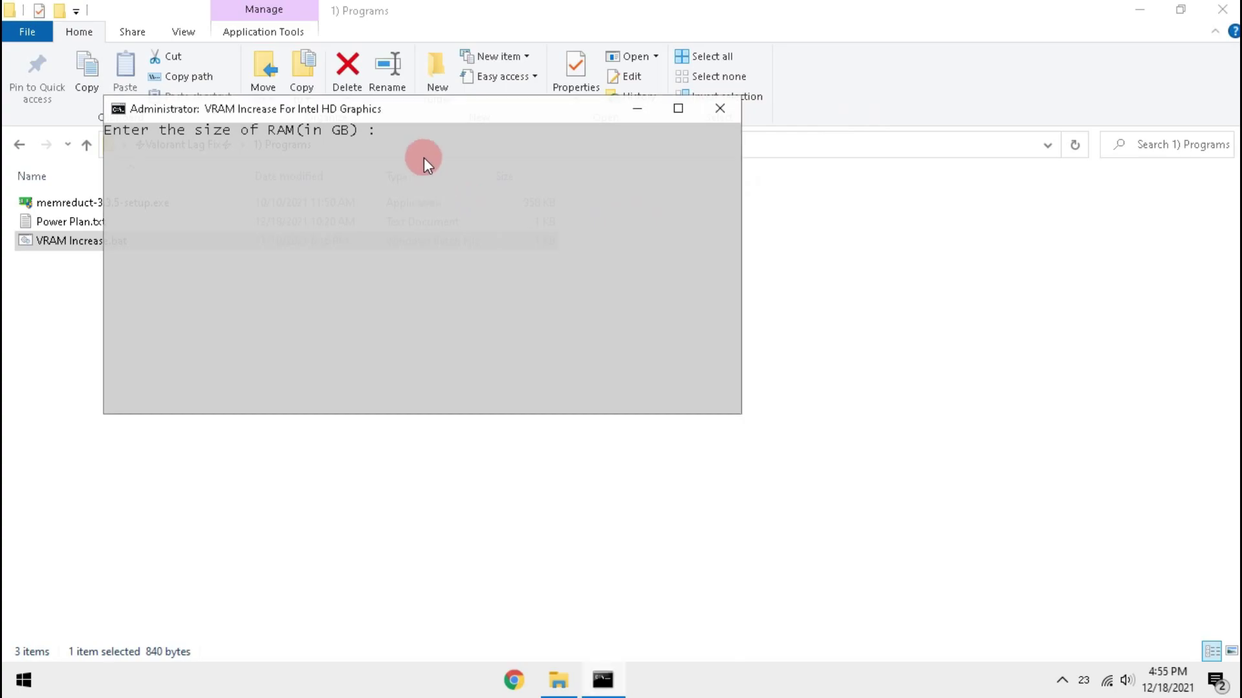
type("8")
key("Return")
key("Return")
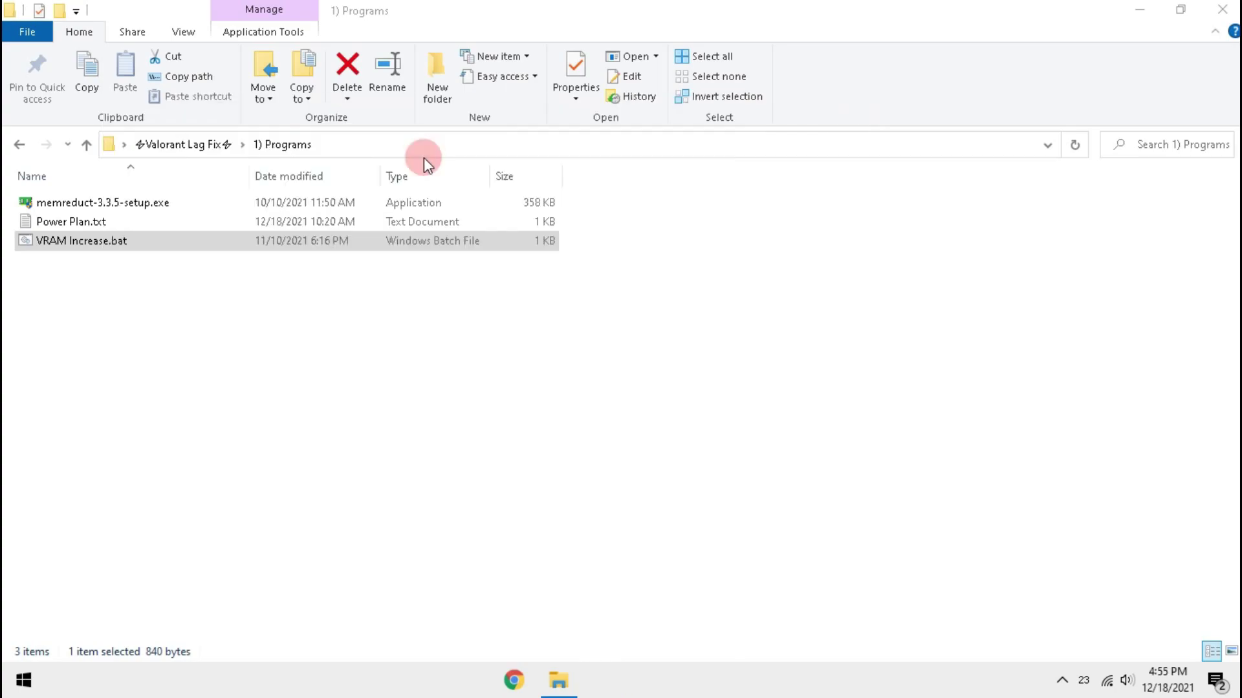
Step: View config.txt from the 2) Config folder in Notepad
left_click(21, 145)
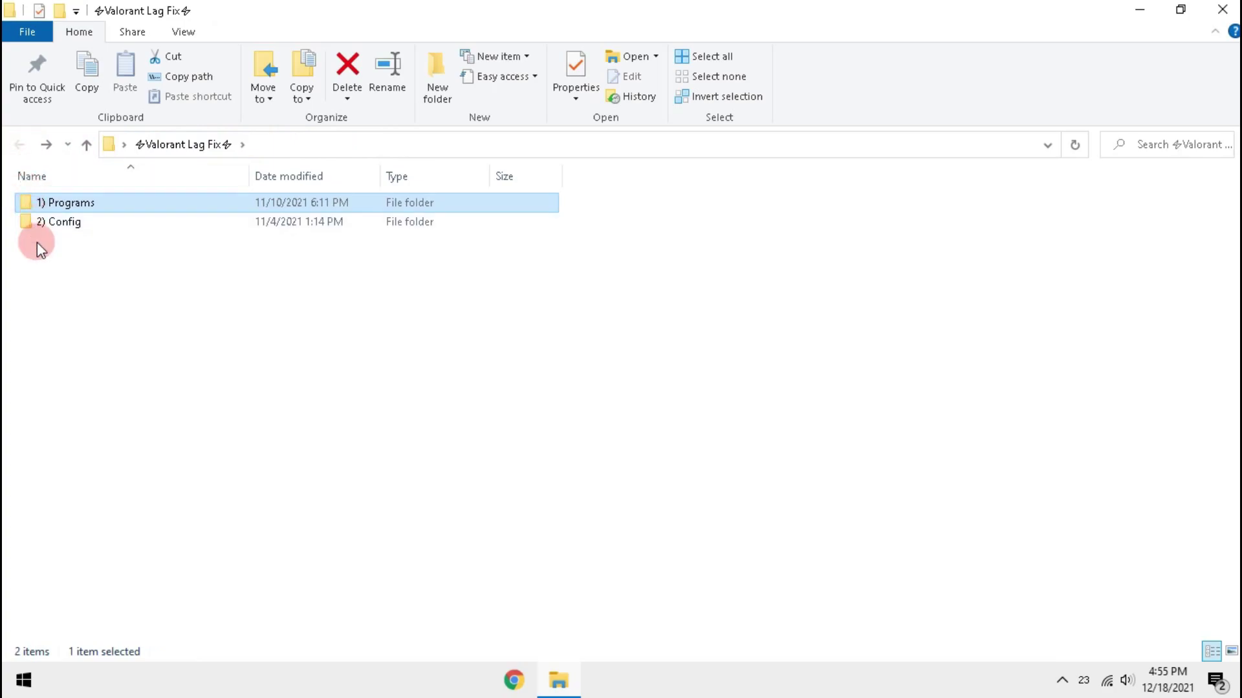
double_click(242, 222)
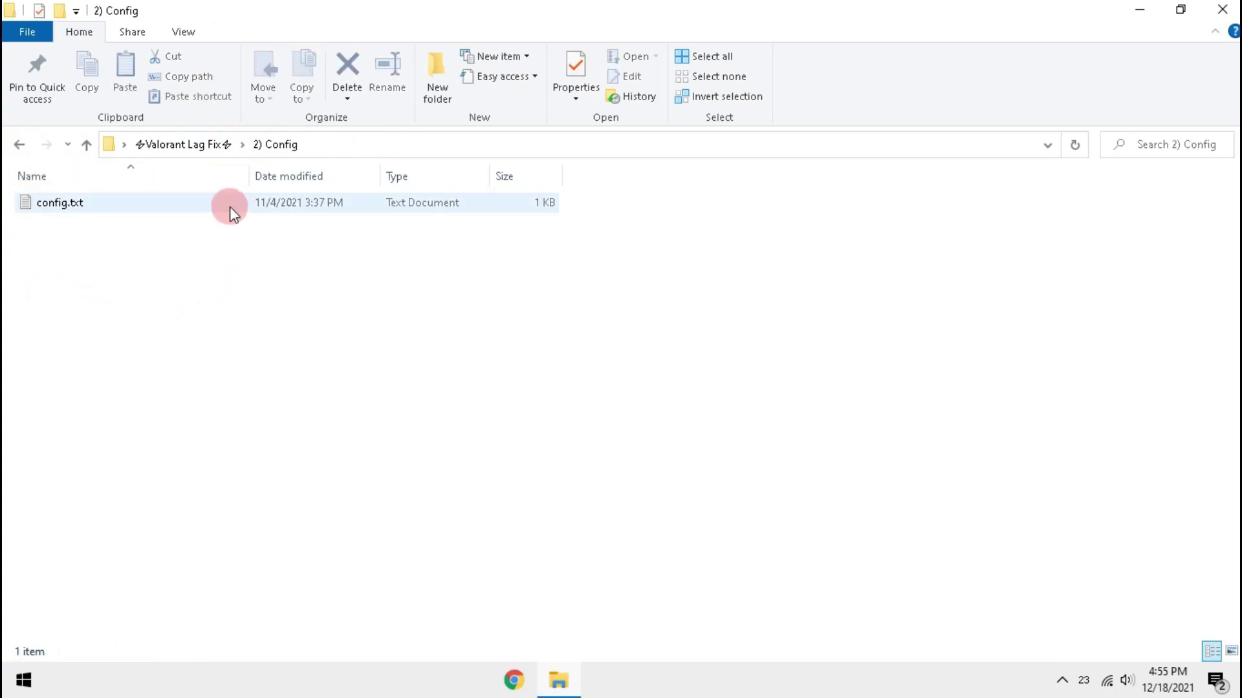
left_click(242, 208)
double_click(243, 209)
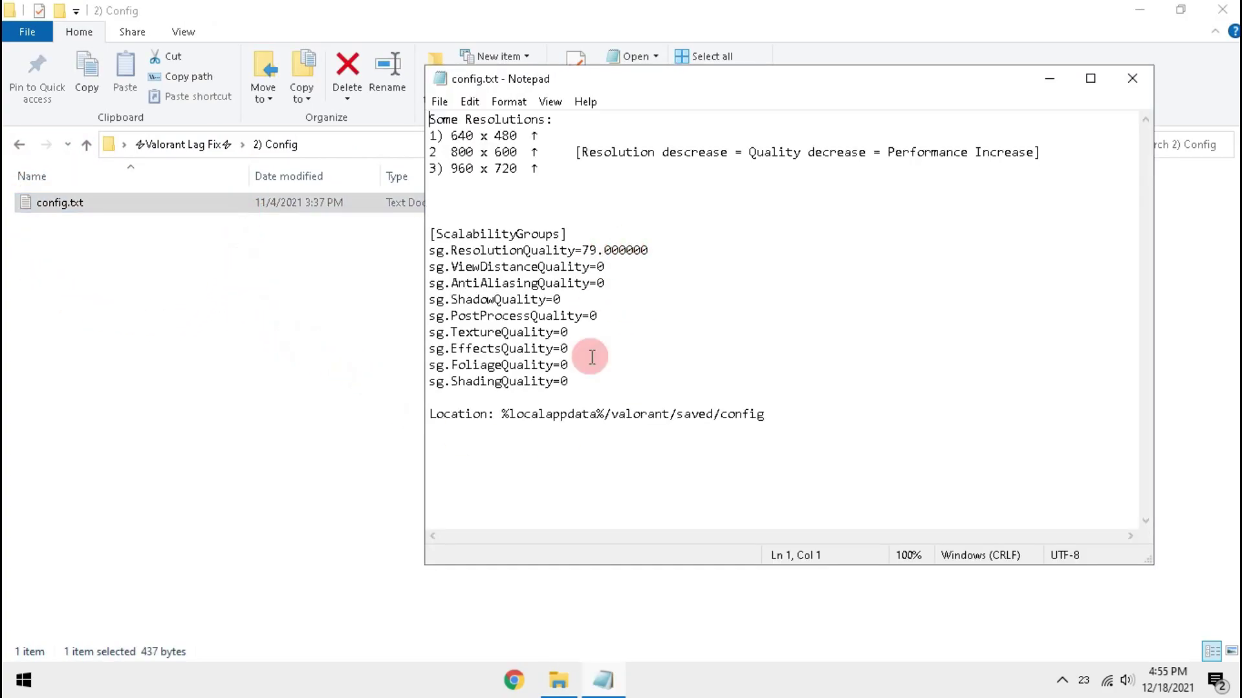
Step: Copy the config Location path and run it from Win+R to reach Valorant's config folder
left_click_drag(500, 414, 765, 414)
right_click(730, 416)
left_click(595, 197)
key("super+r")
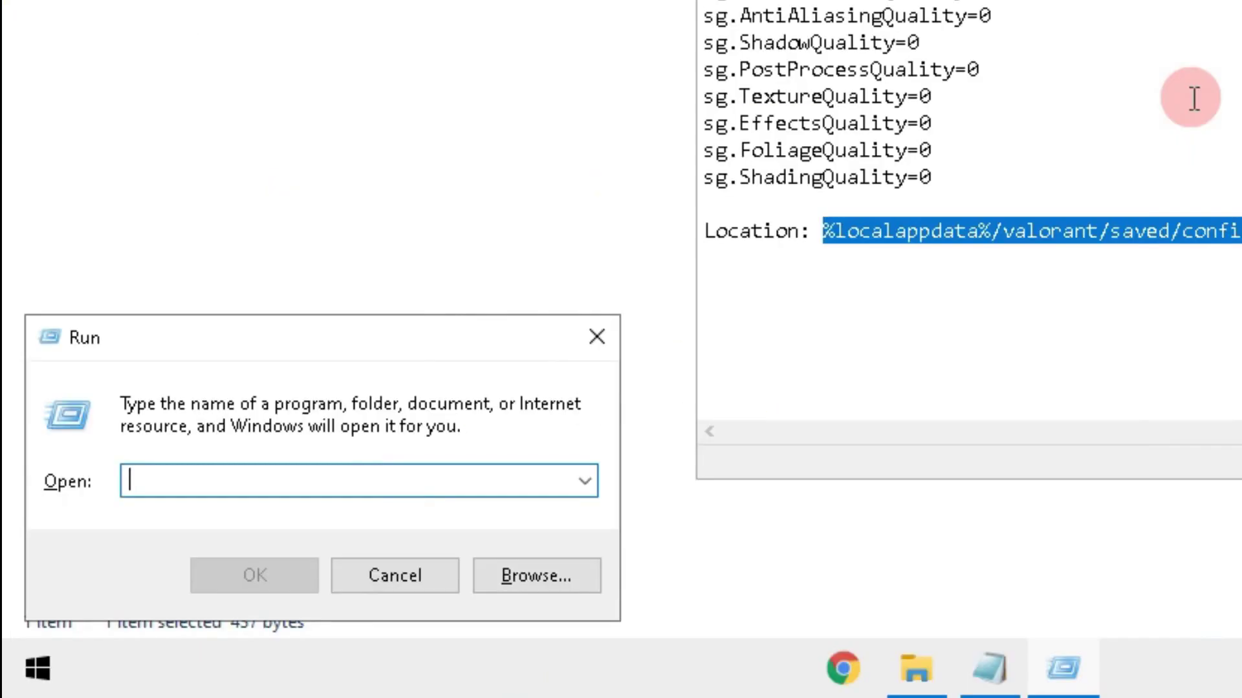
type("%localappdata%/valorant/saved/config")
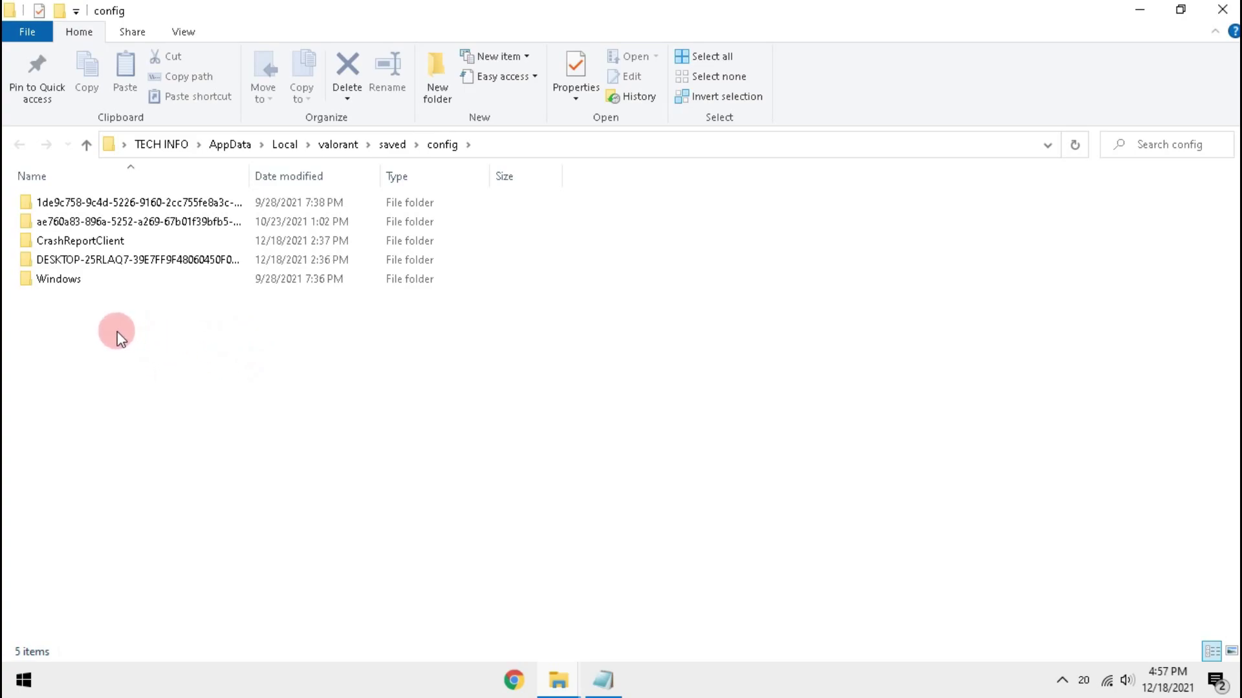
Step: Create a new Backup folder inside the first profile's Windows config folder
left_click(147, 203)
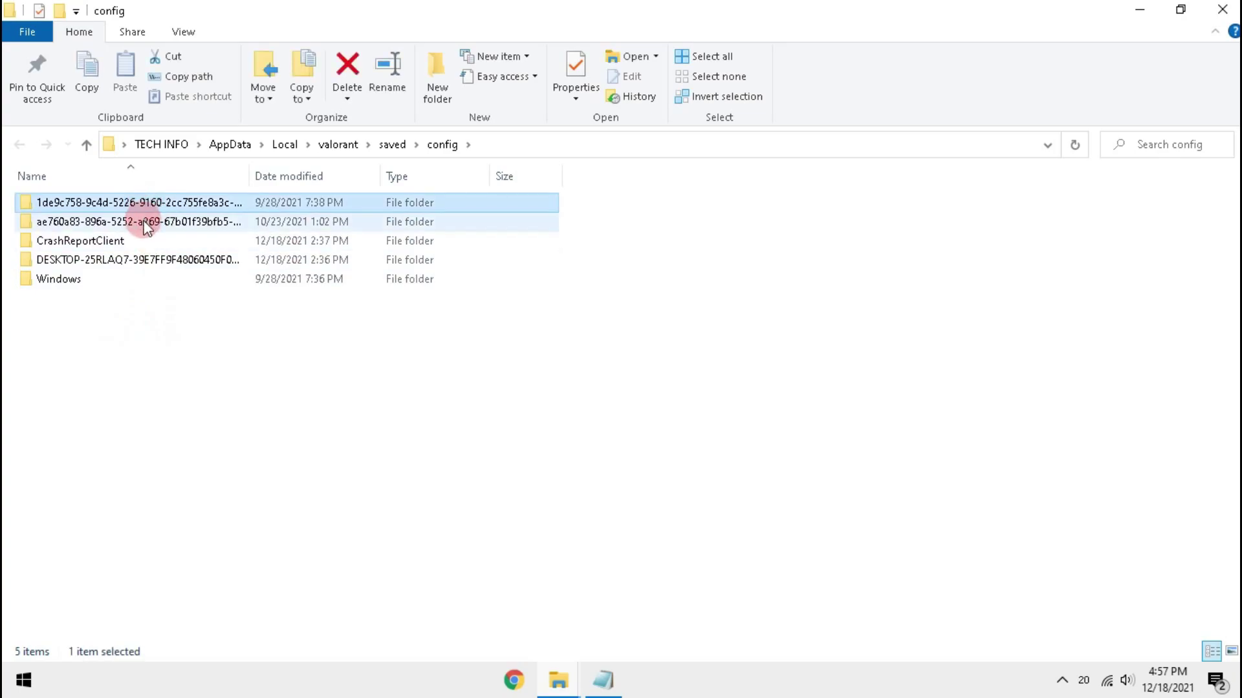
double_click(220, 203)
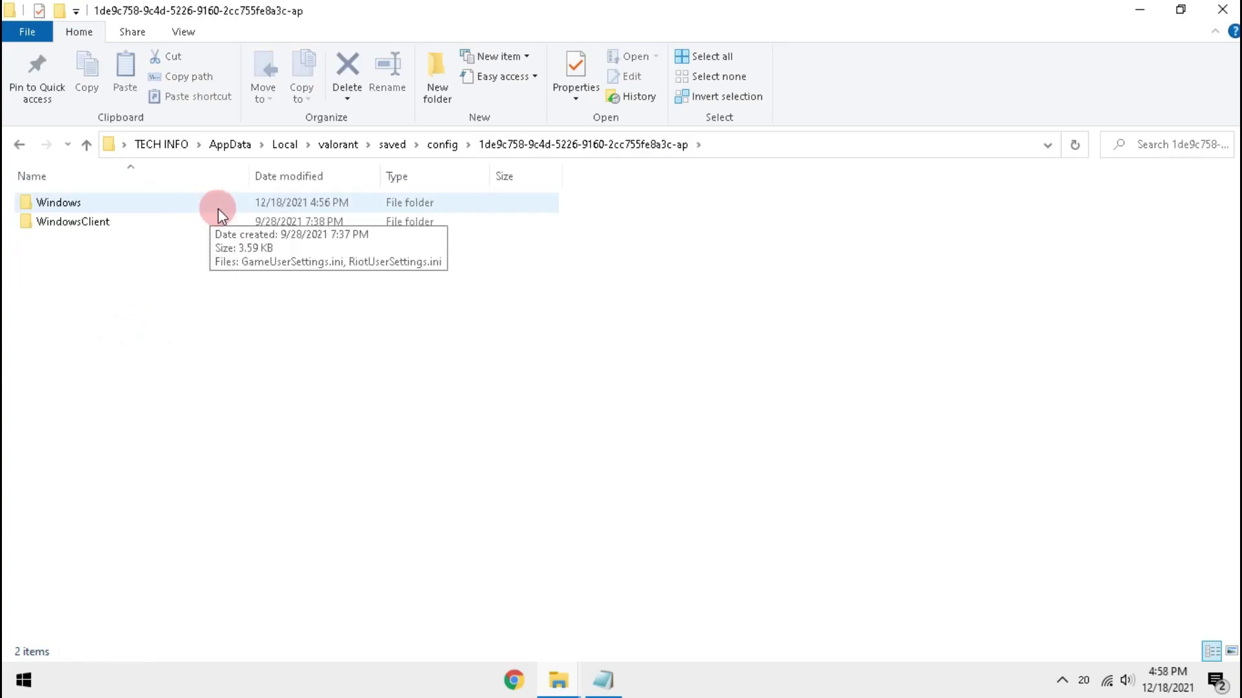
double_click(219, 203)
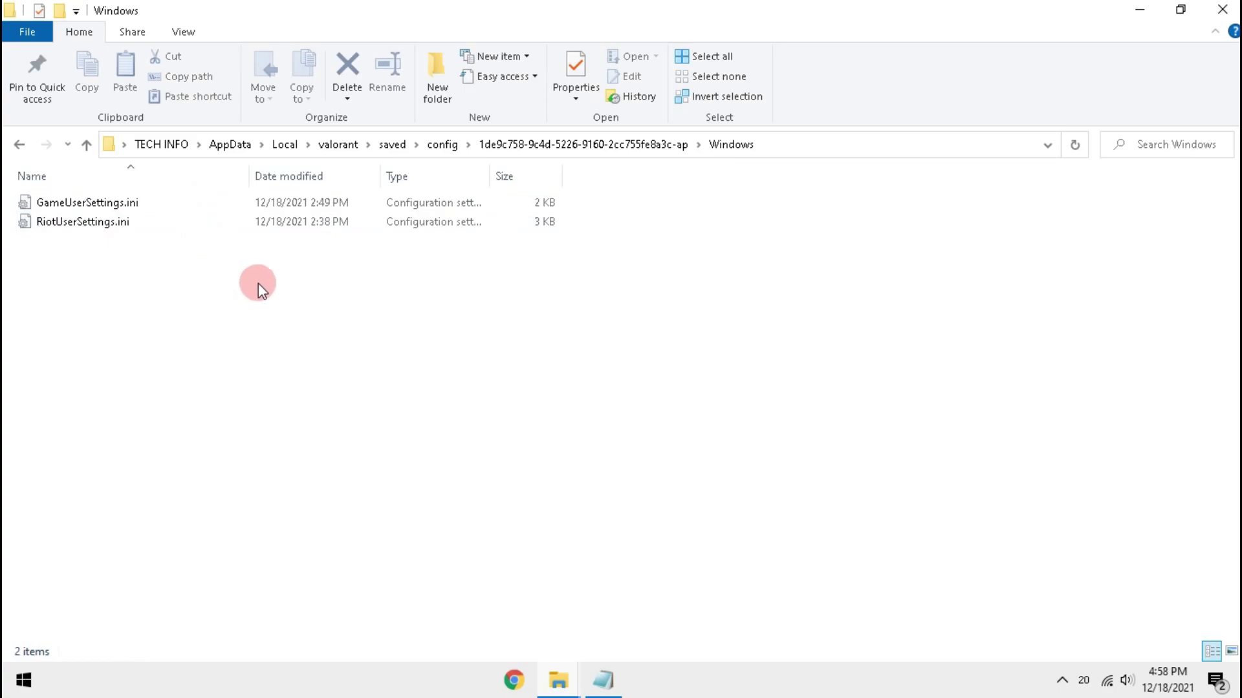
right_click(232, 272)
mouse_move(125, 489)
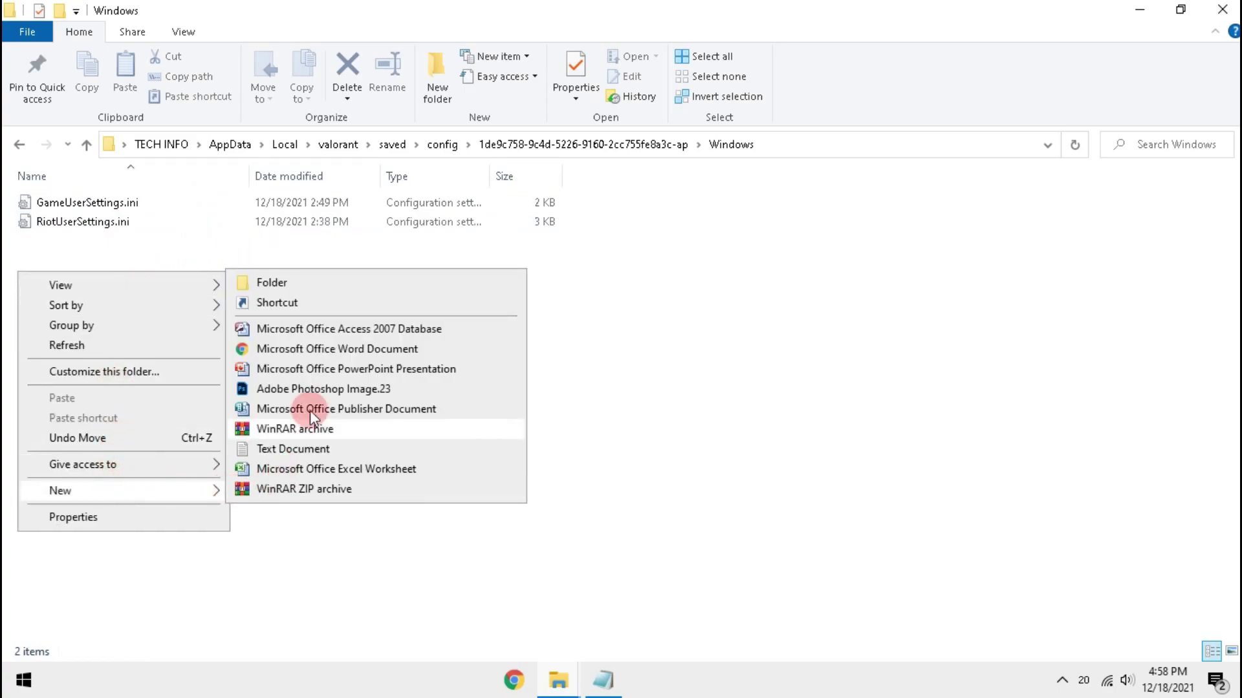
left_click(300, 284)
type("Backup")
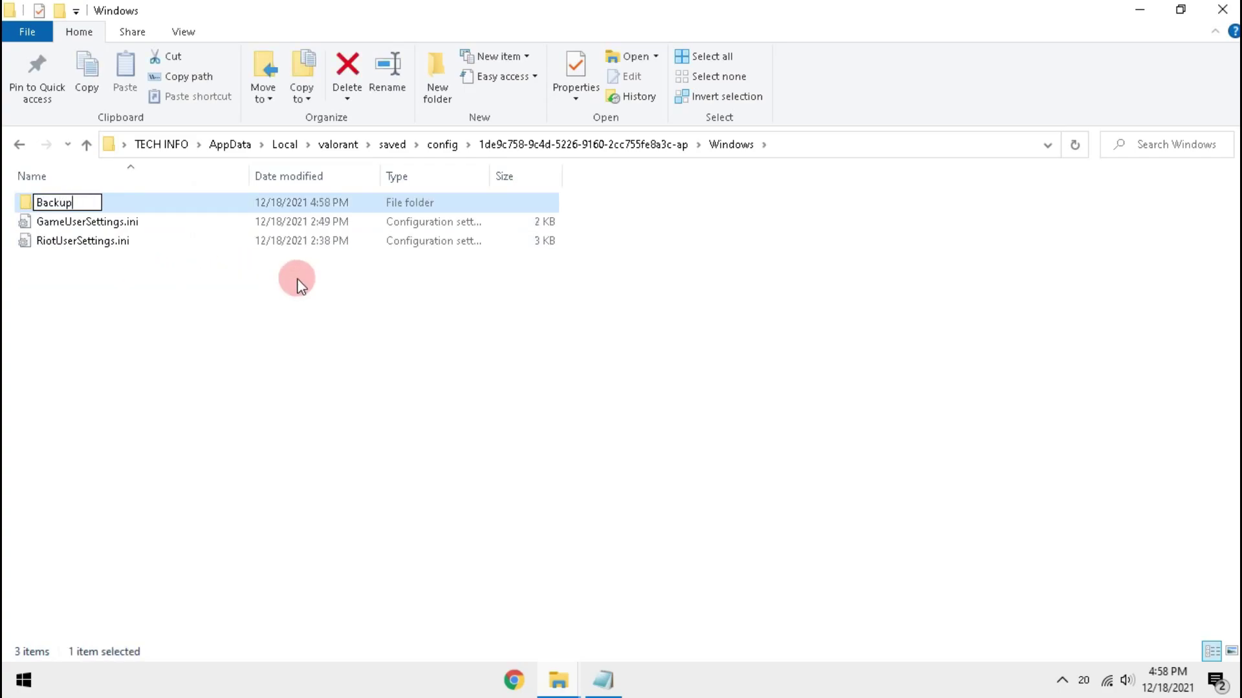
key("Return")
Step: Copy GameUserSettings.ini into the Backup folder and return to the Windows folder
right_click(291, 225)
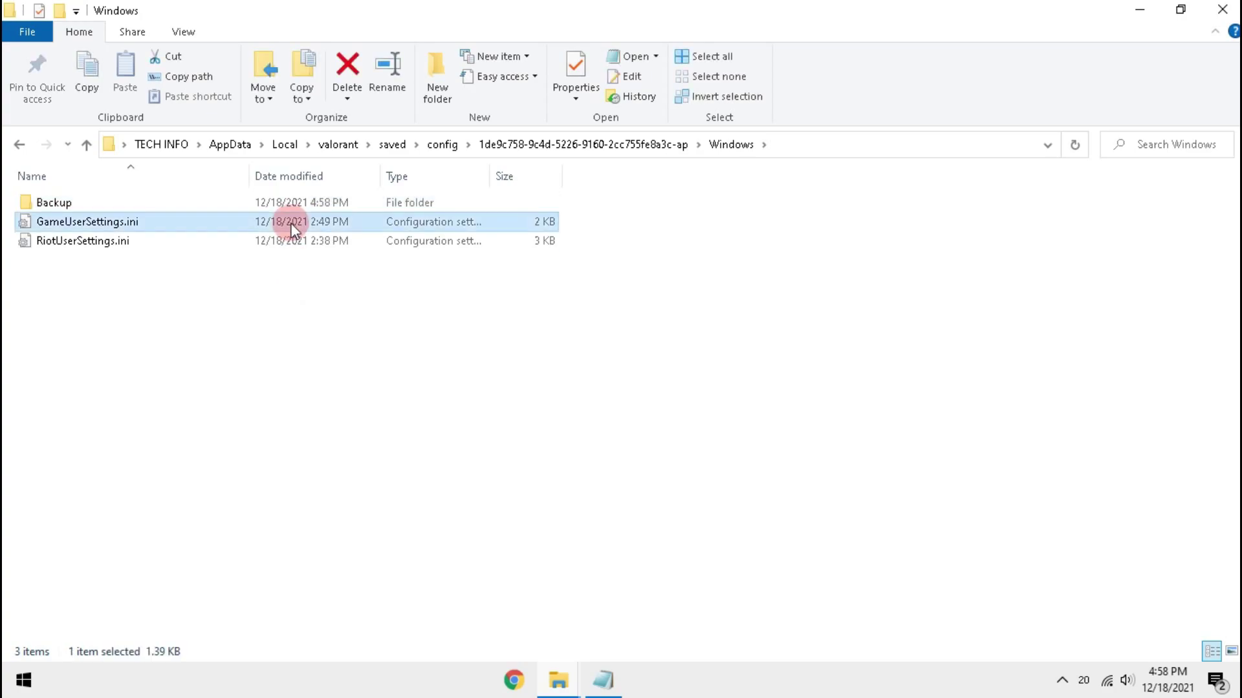
left_click(131, 553)
double_click(132, 207)
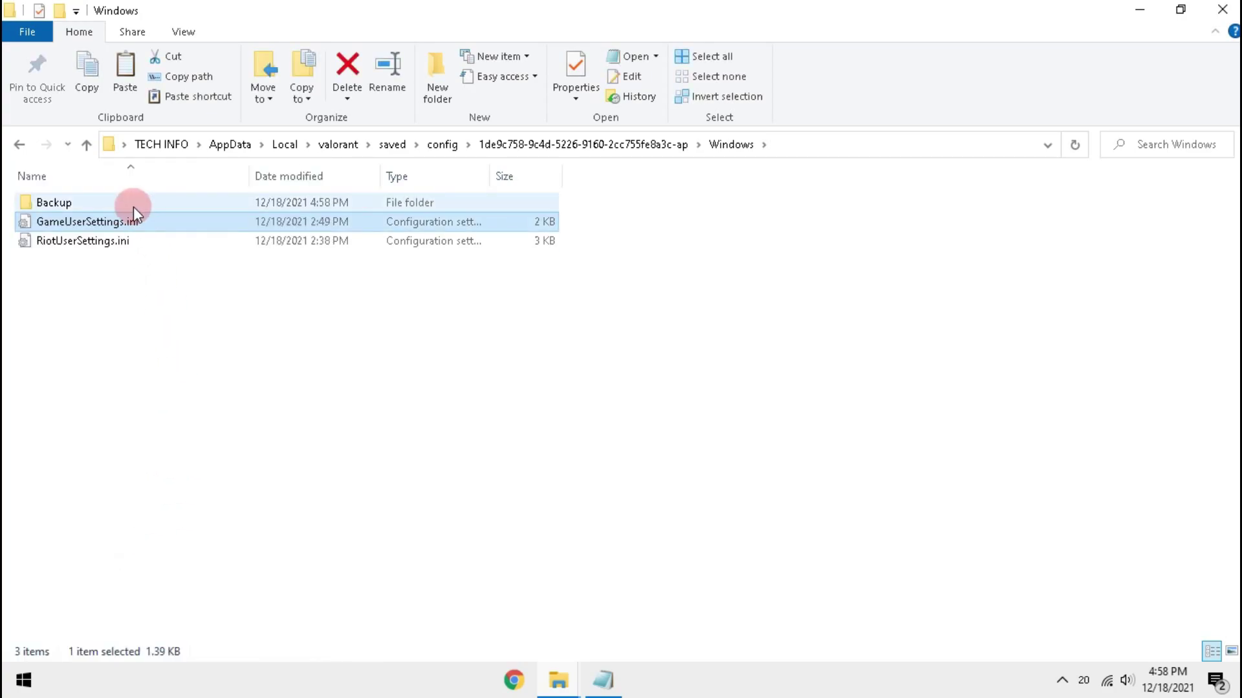
right_click(129, 230)
left_click(88, 360)
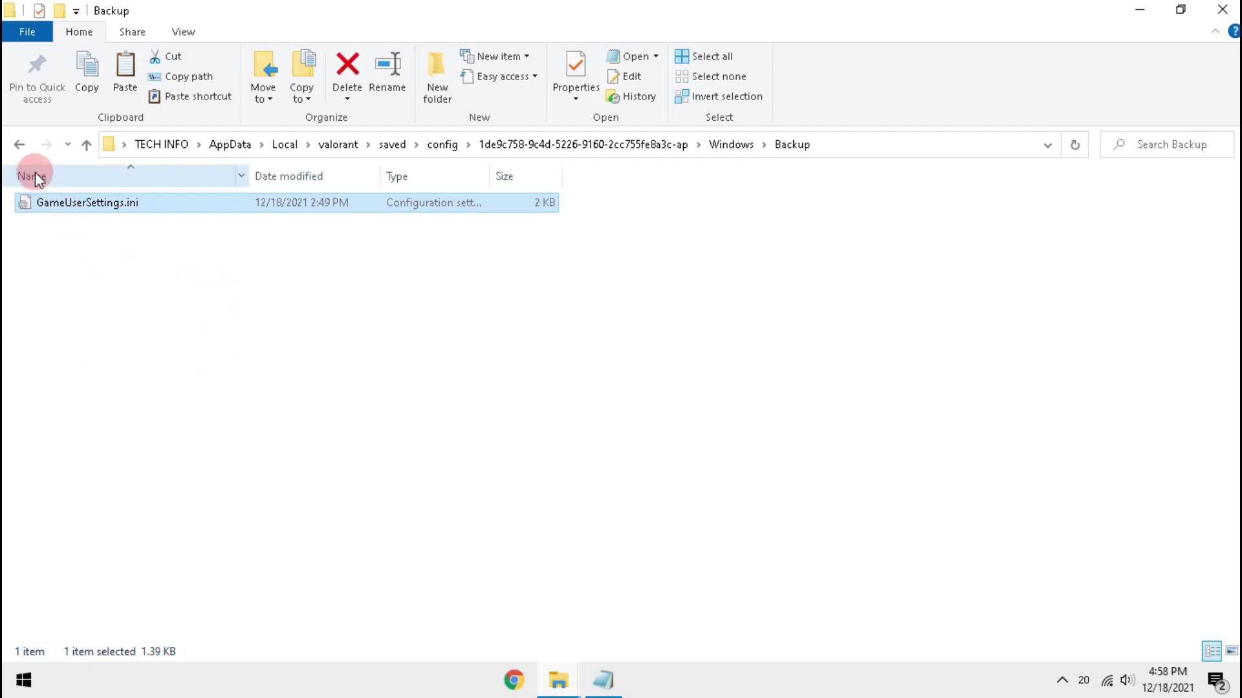
left_click(19, 144)
Step: Edit GameUserSettings.ini in Notepad and copy the [ScalabilityGroups] block from config.txt
right_click(144, 226)
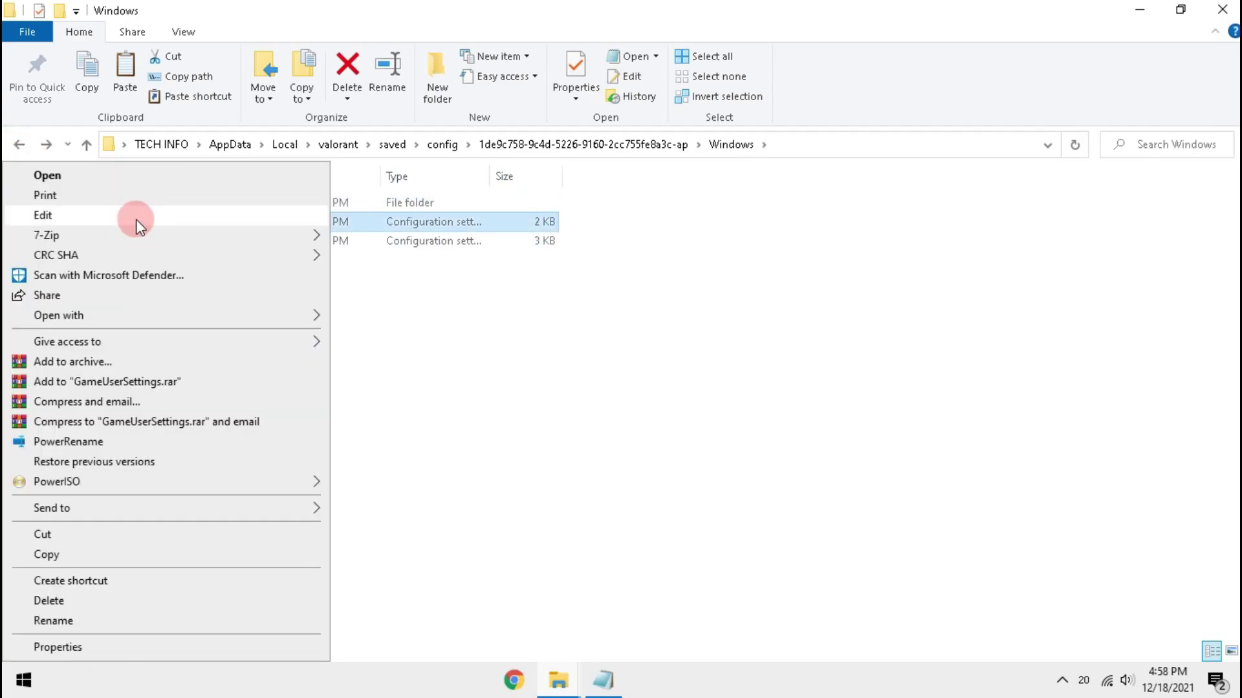
left_click(136, 220)
mouse_move(602, 681)
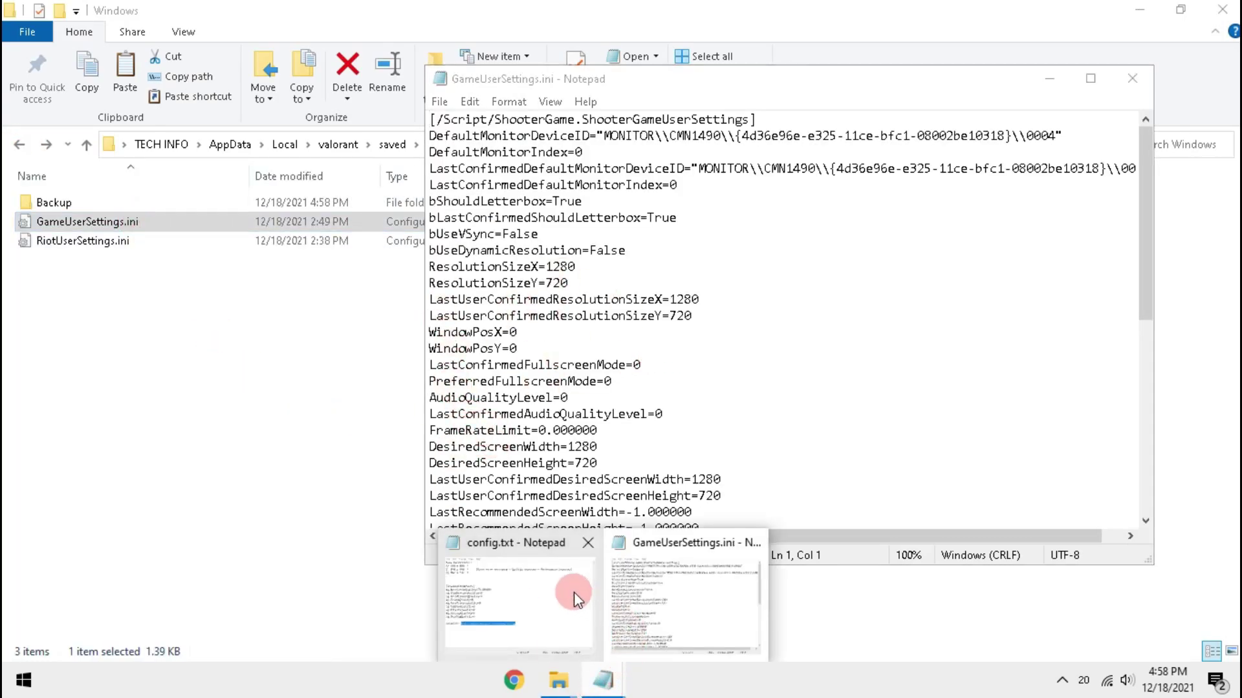
left_click(556, 582)
left_click_drag(430, 234, 569, 381)
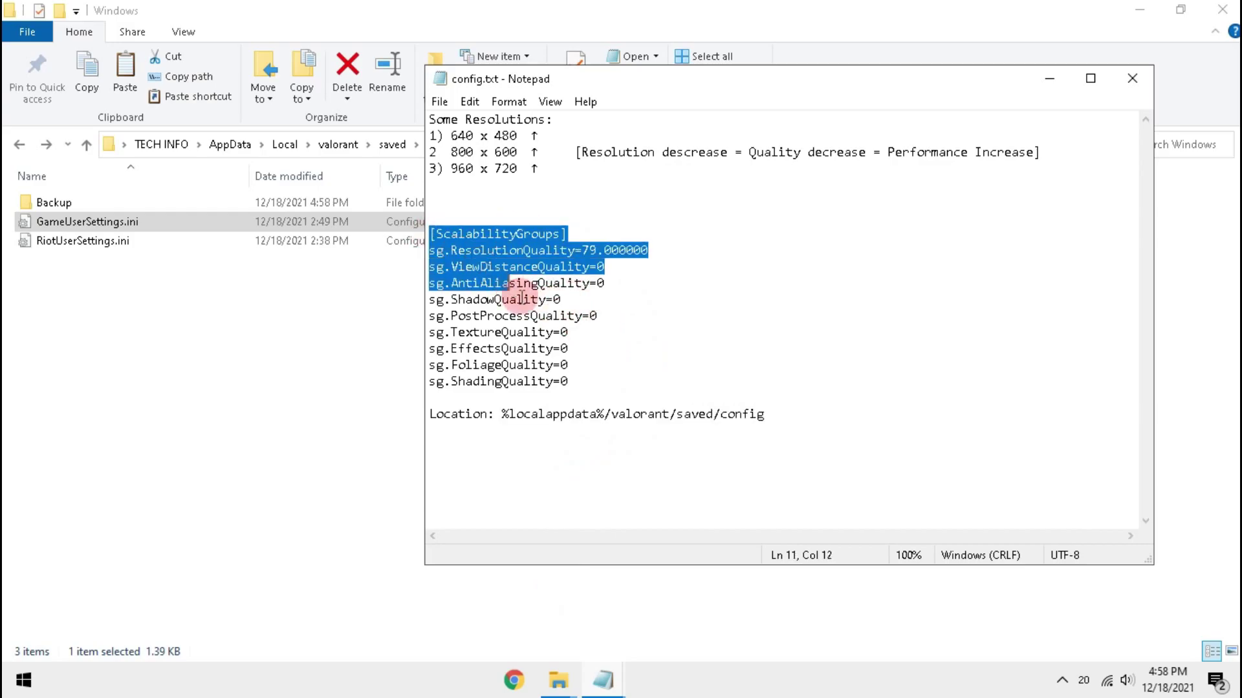
right_click(482, 266)
left_click(360, 326)
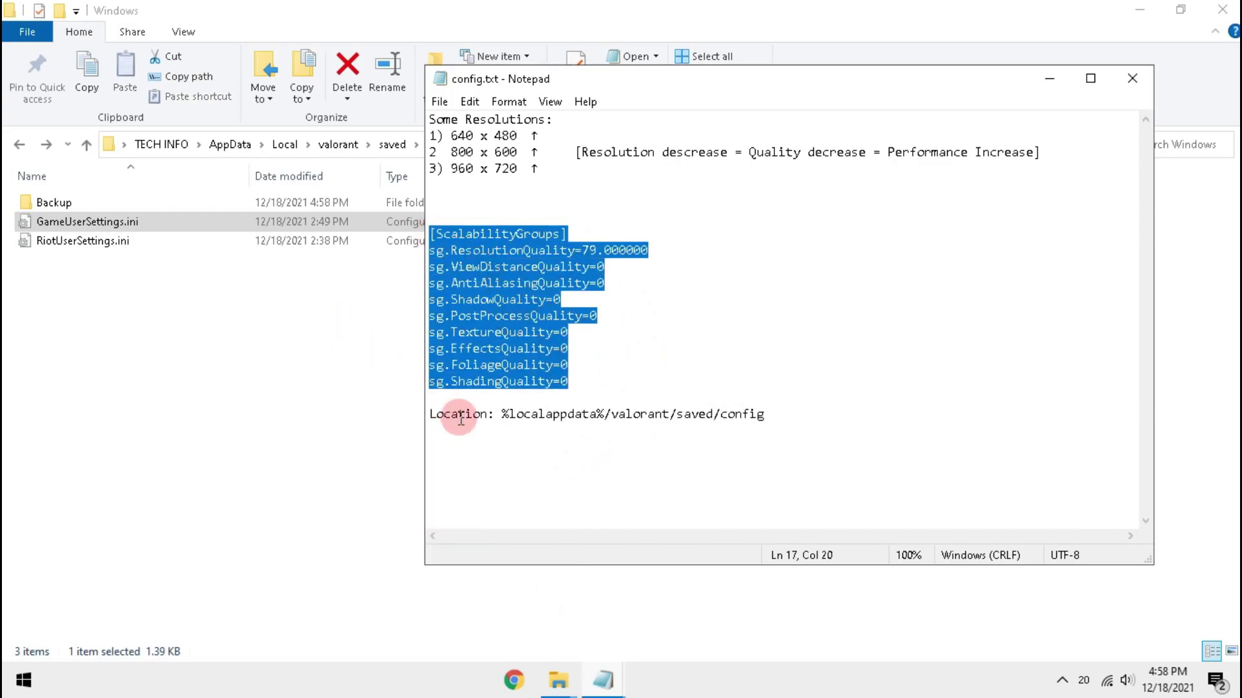
Step: Paste the low-quality ScalabilityGroups block over the old block in GameUserSettings.ini
left_click(602, 679)
left_click(656, 617)
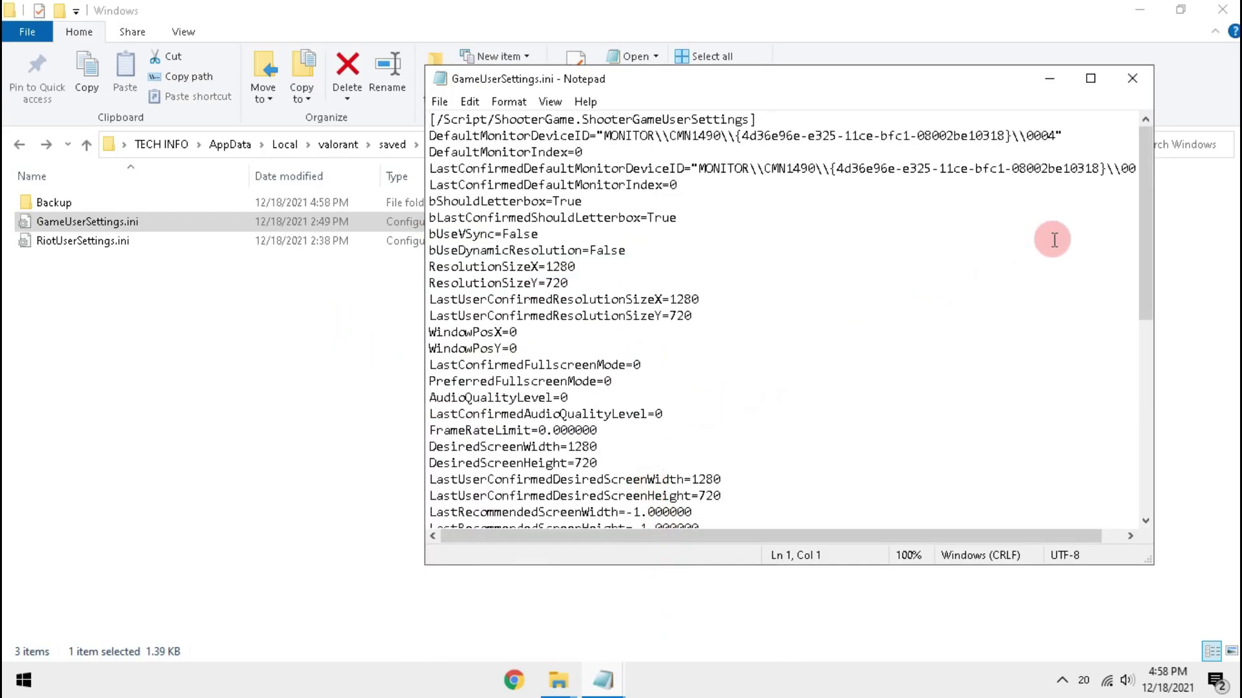
double_click(1010, 78)
scroll(302, 456, "down", 5)
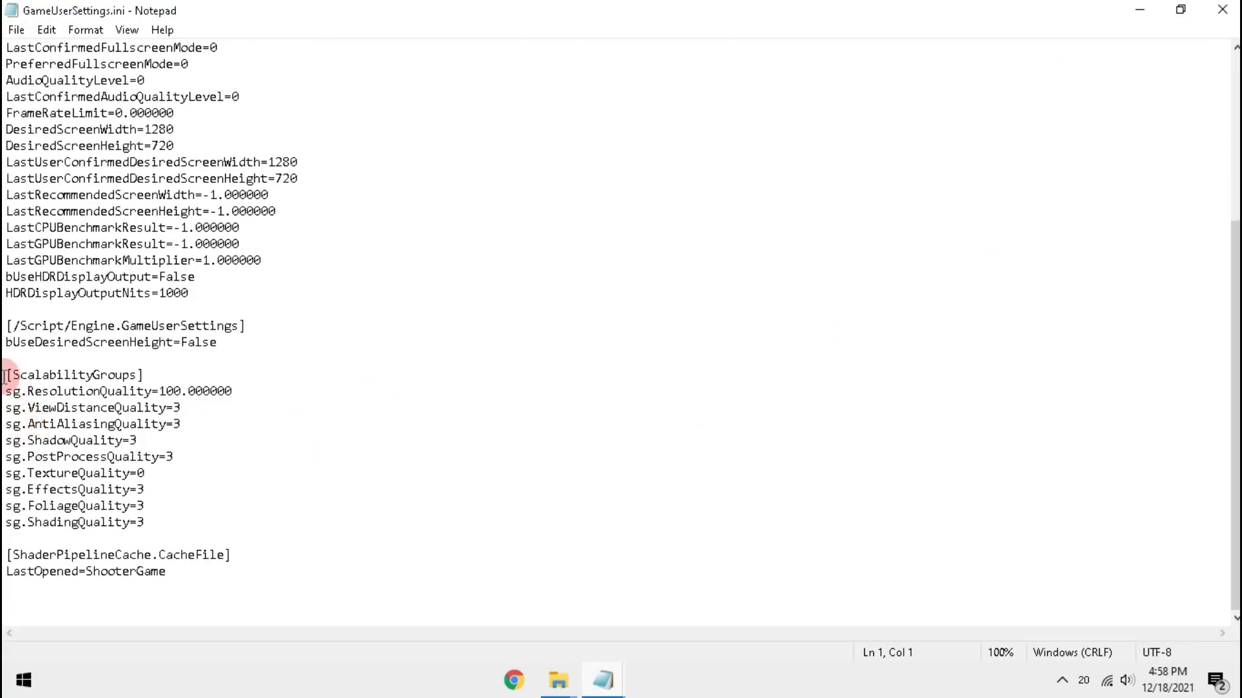
left_click_drag(7, 374, 220, 523)
right_click(82, 391)
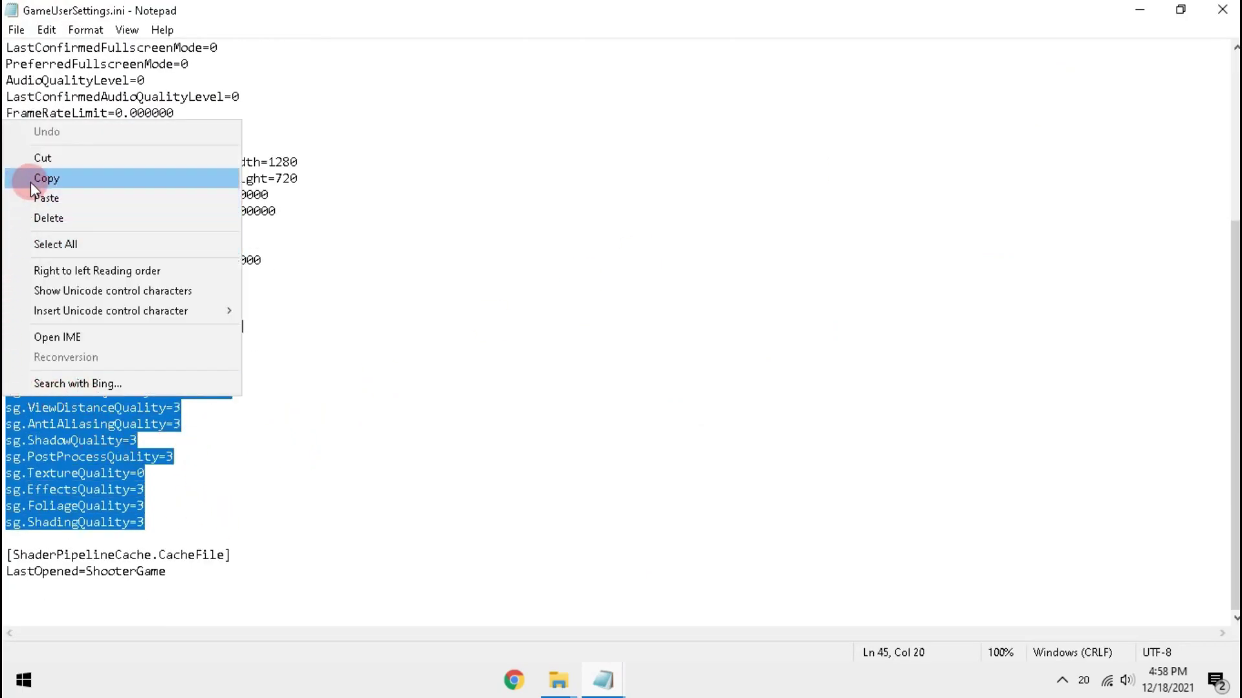
left_click(45, 197)
scroll(353, 462, "down", 2)
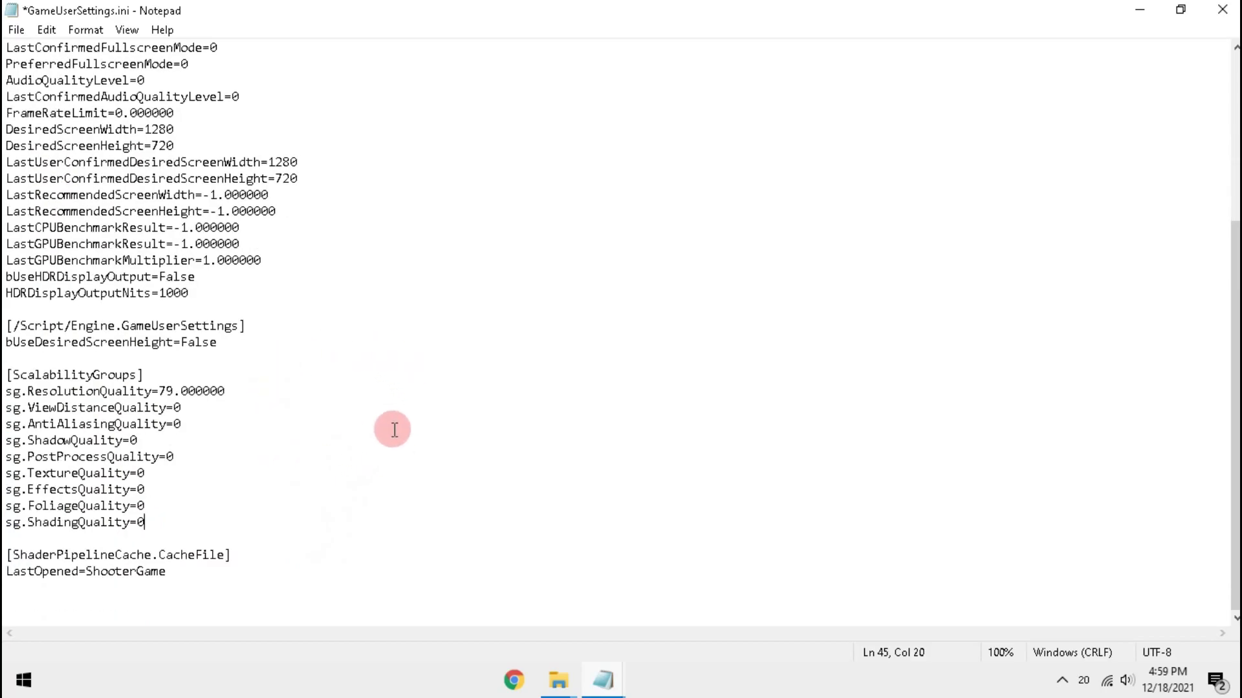
scroll(343, 466, "up", 5)
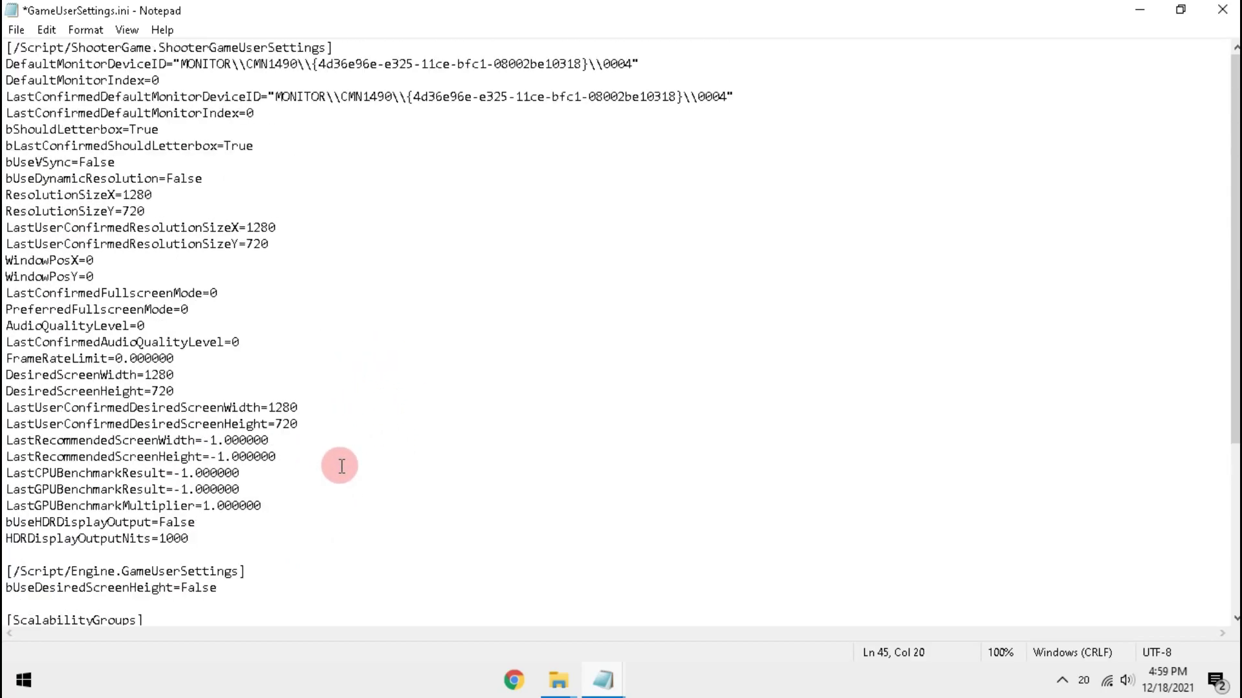
Step: Set ResolutionSizeX/Y and LastUserConfirmed sizes to 640 x 480 per the config.txt note
left_click(610, 669)
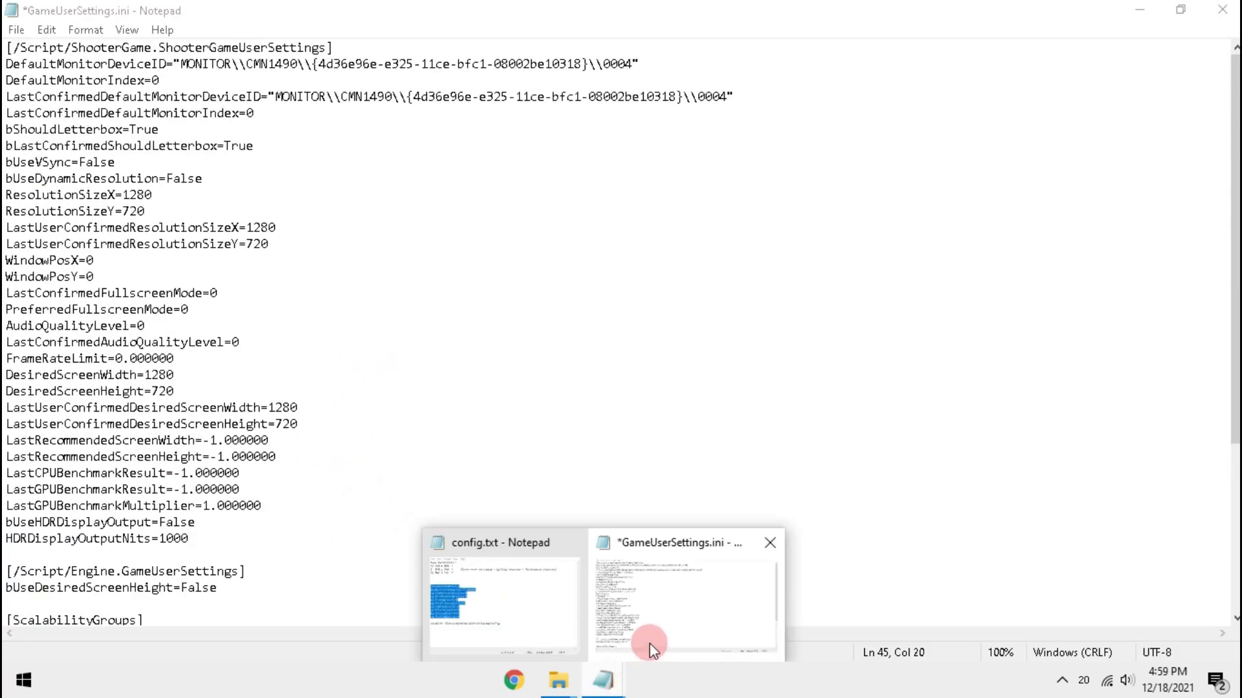
left_click(551, 583)
left_click(584, 195)
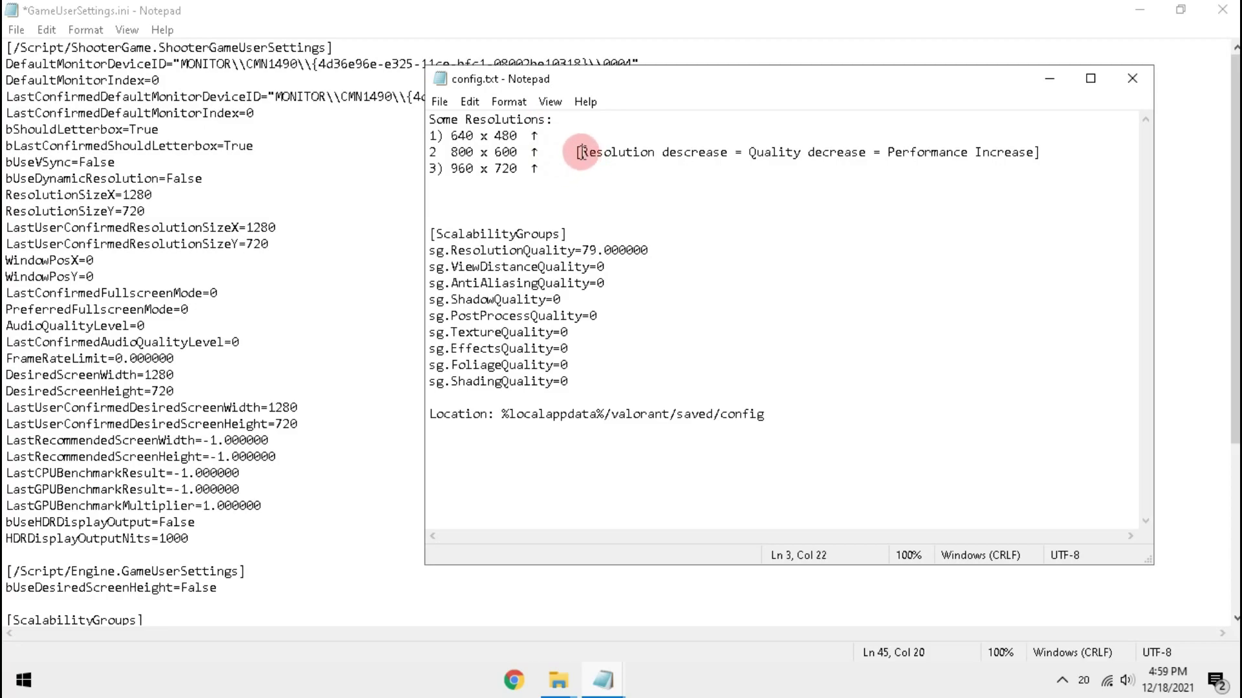
left_click_drag(580, 152, 1032, 152)
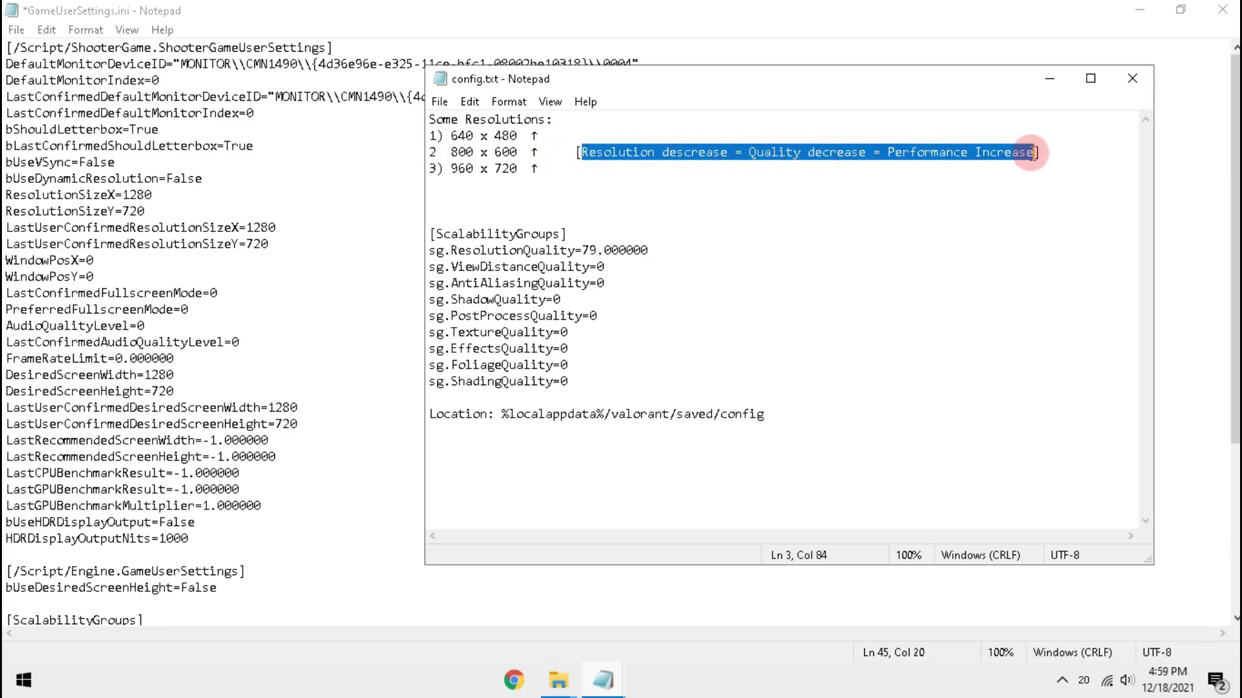
left_click(844, 184)
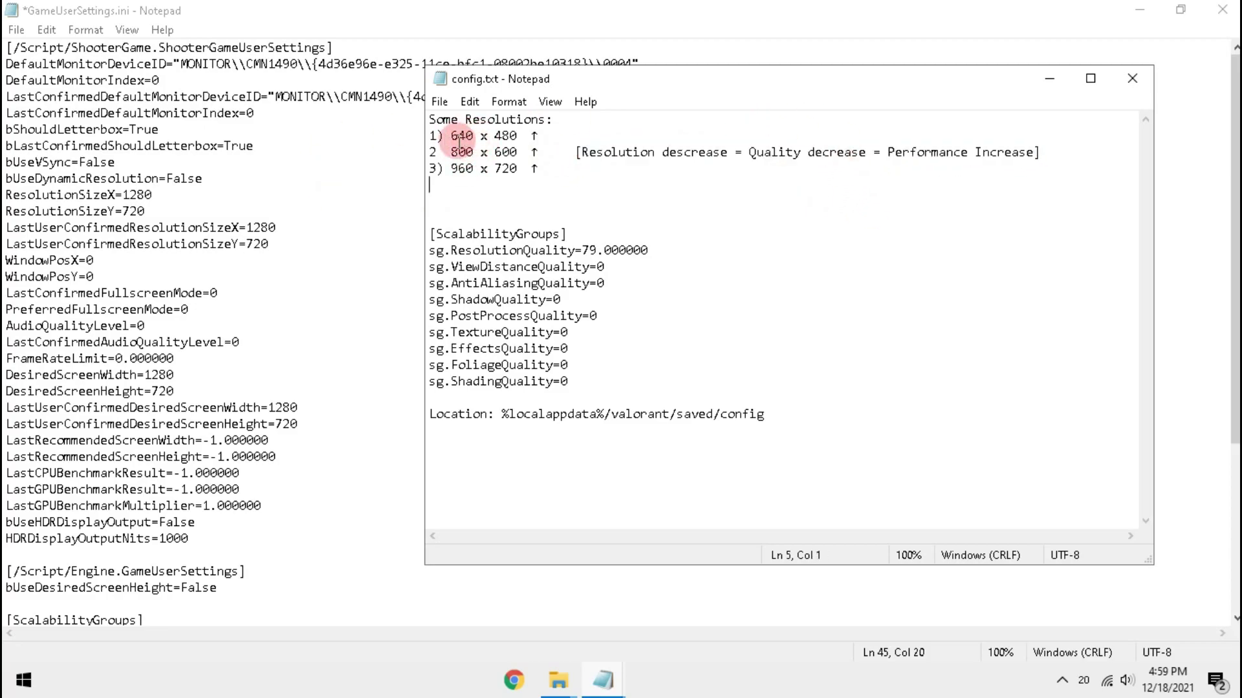
left_click_drag(451, 136, 525, 137)
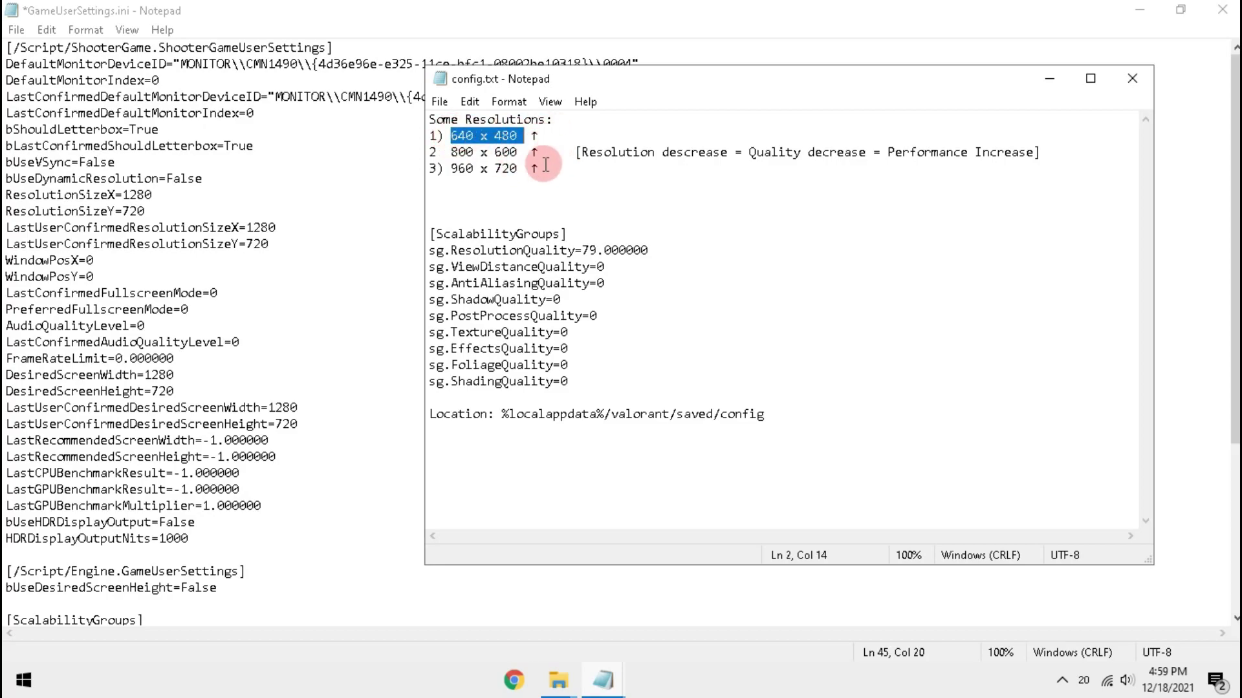
left_click(167, 198)
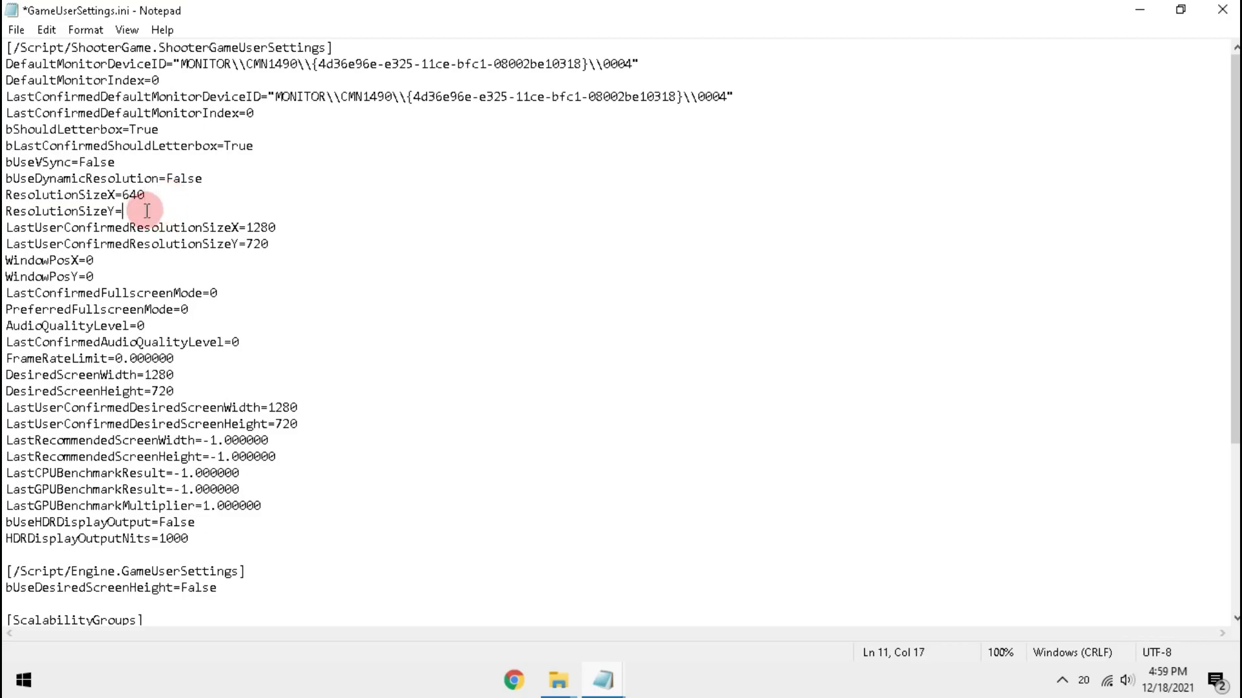
type("480")
left_click(278, 228)
type("48")
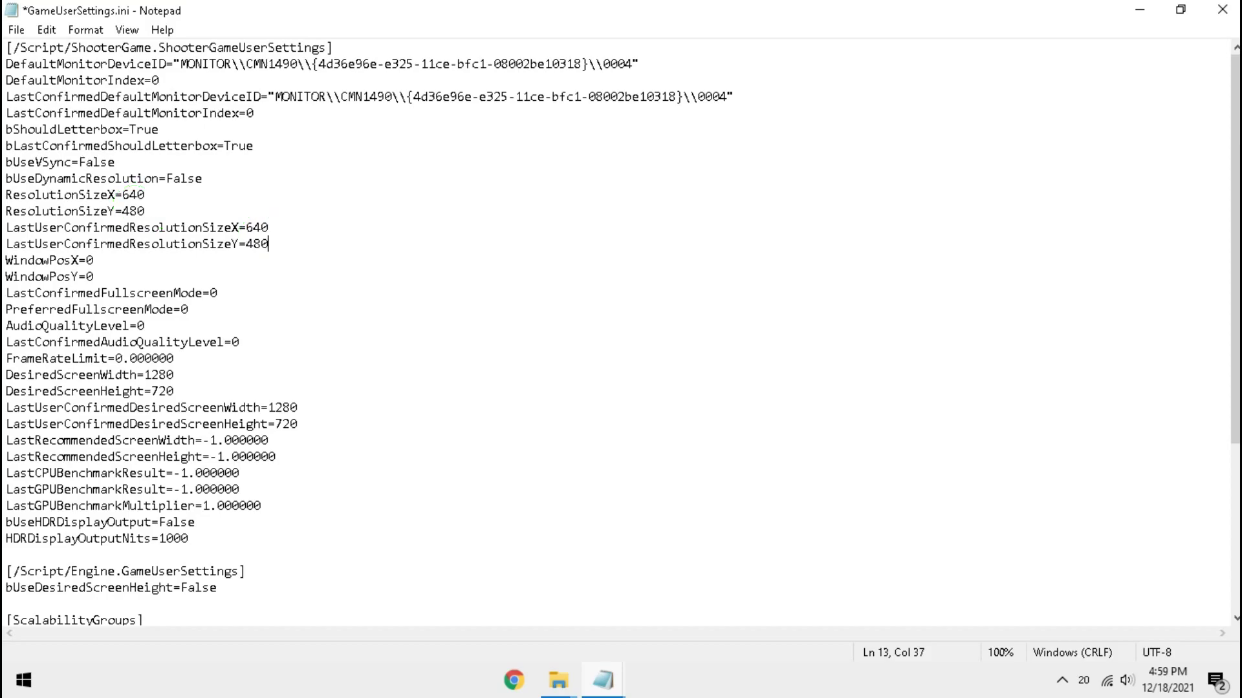
scroll(340, 233, "down", 2)
scroll(373, 250, "down", 3)
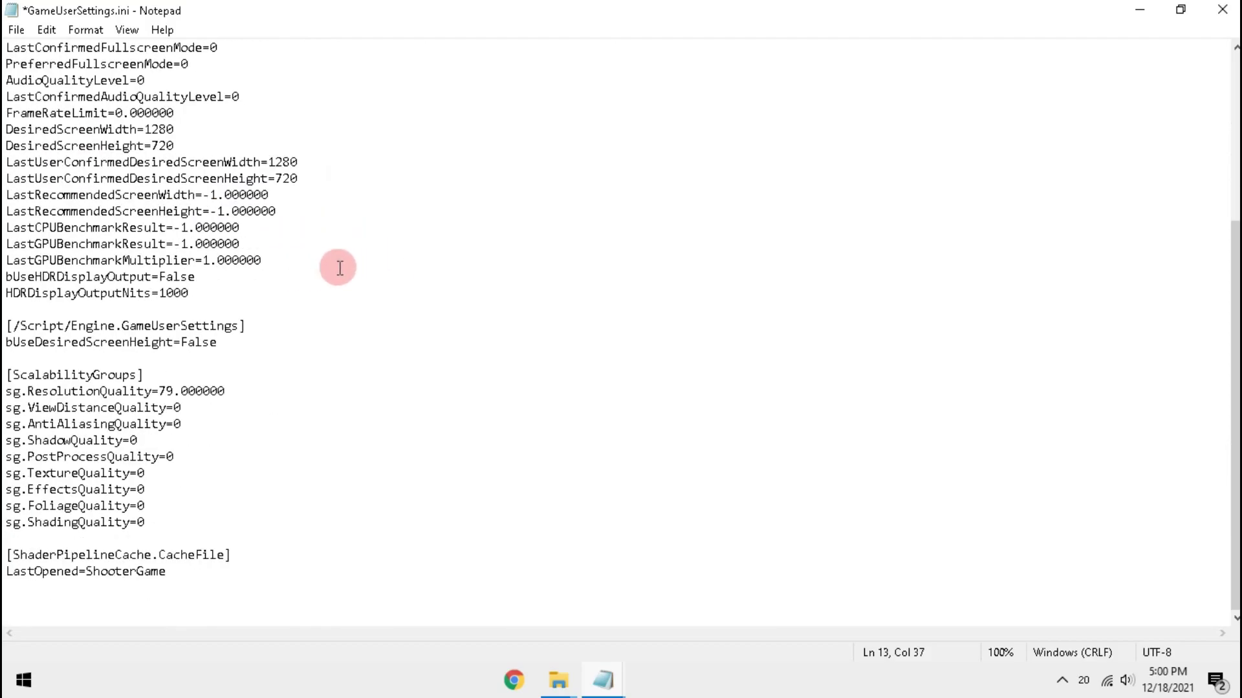
Step: Check the ResolutionQuality line stays at 79 and go to save the file
left_click_drag(9, 392, 268, 388)
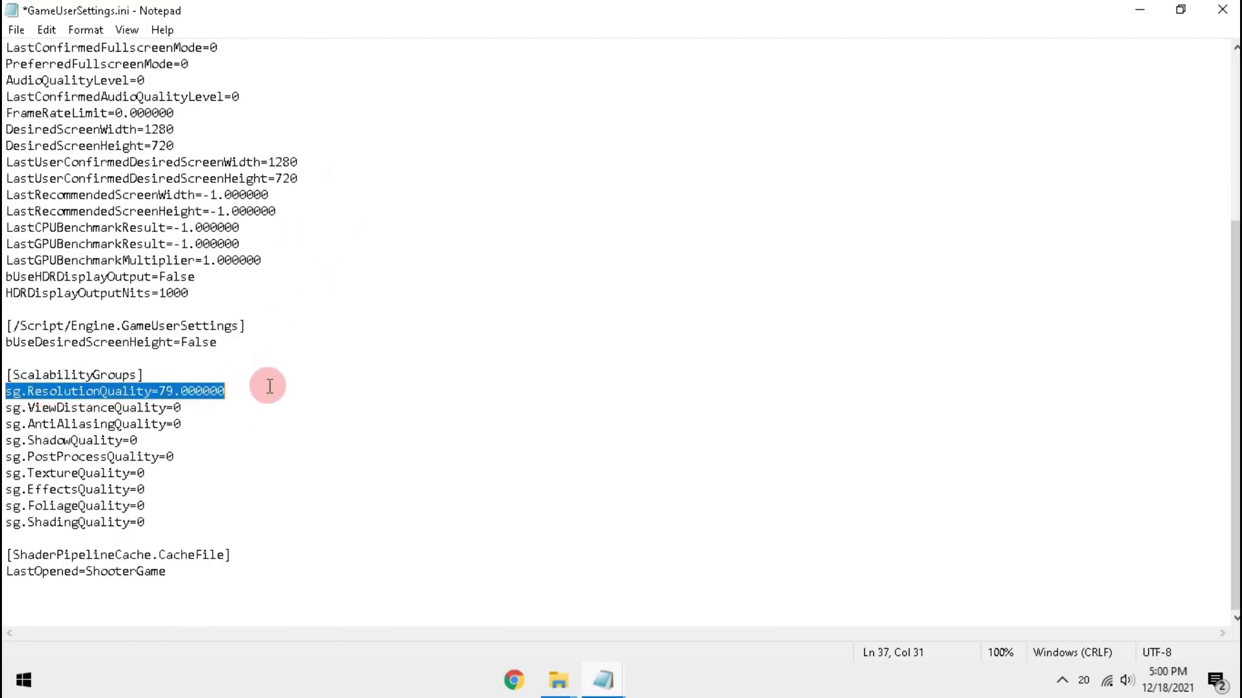
left_click(269, 388)
mouse_move(161, 393)
left_mouse_down()
mouse_move(244, 379)
mouse_move(200, 403)
left_mouse_up()
left_click(266, 382)
left_click(233, 391)
left_click(15, 29)
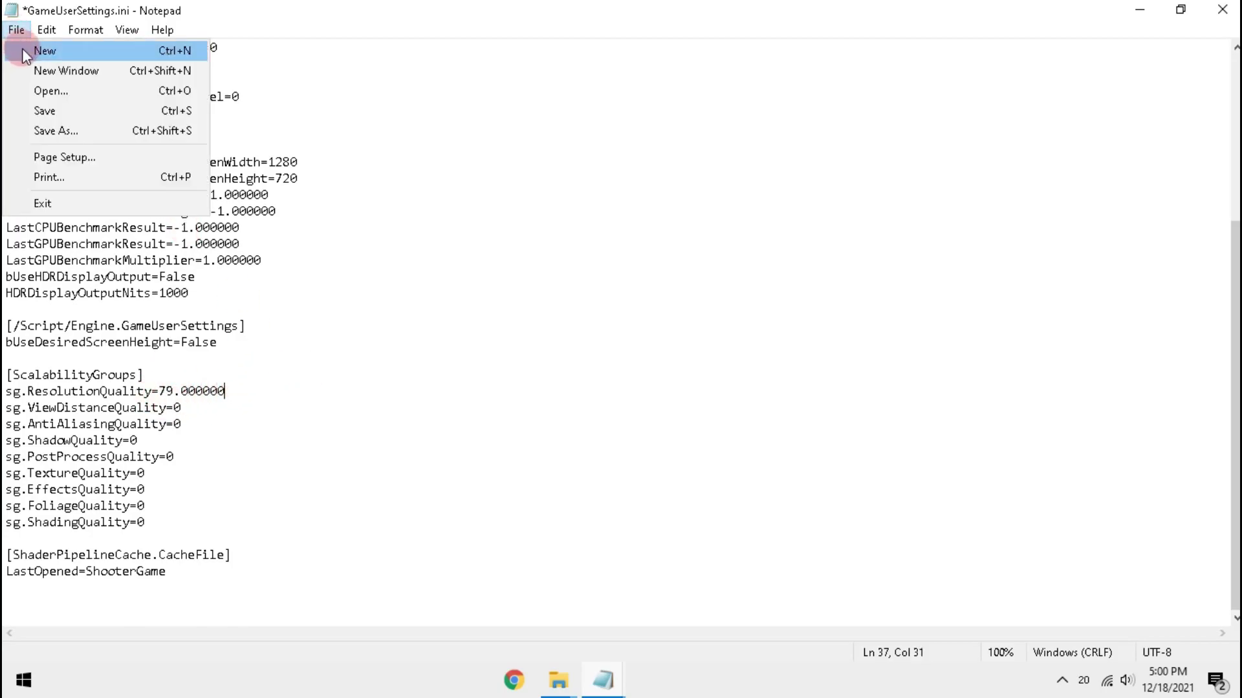
Step: Save GameUserSettings.ini, close Notepad and make the file Read-only in its Properties
left_click(32, 110)
left_click(1222, 10)
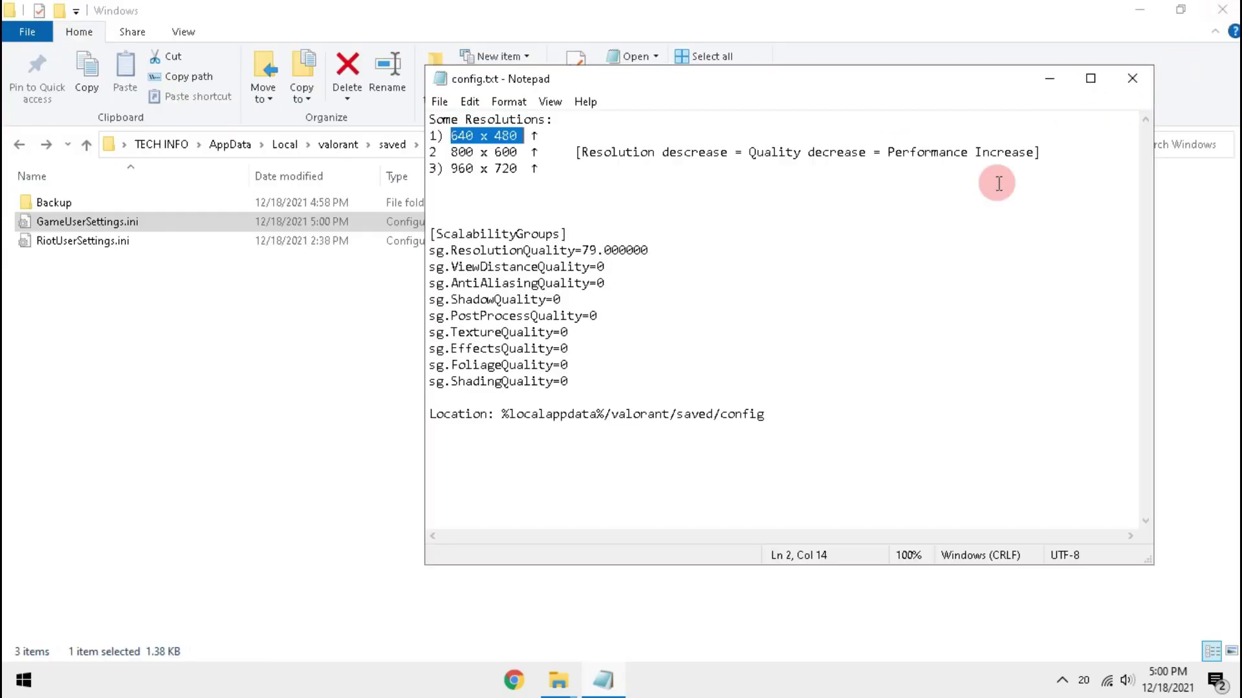
left_click(233, 291)
right_click(251, 220)
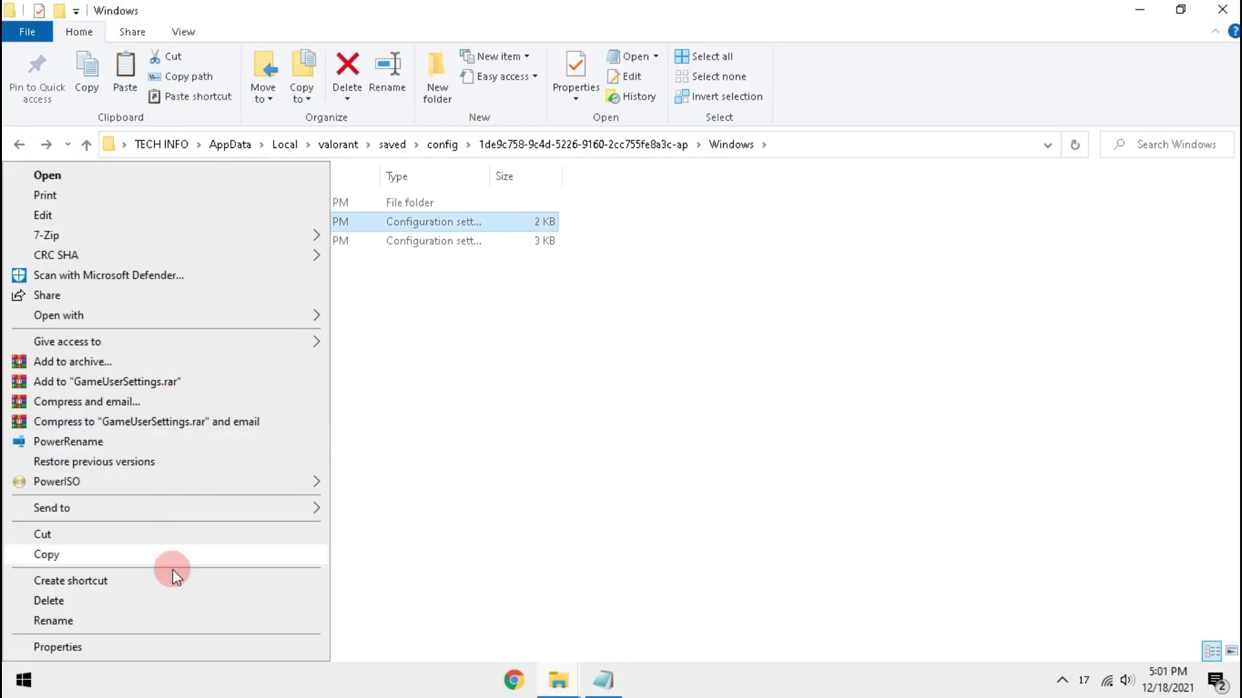
left_click(173, 557)
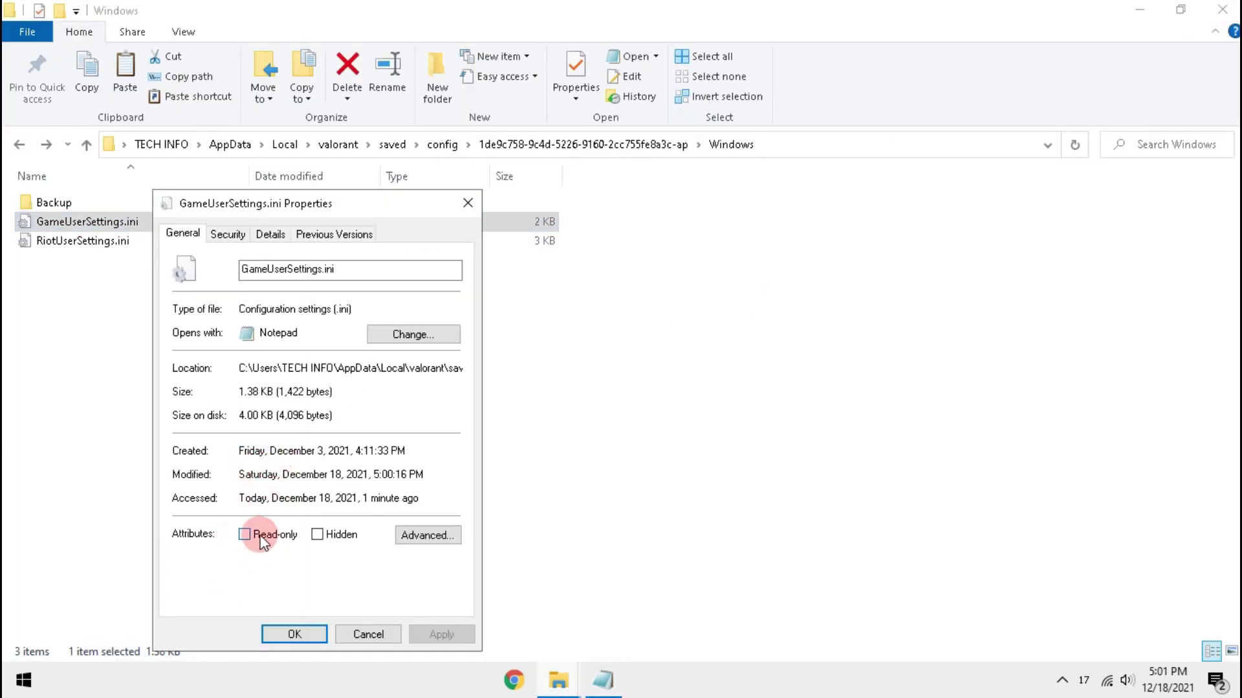
left_click(262, 542)
left_click(295, 634)
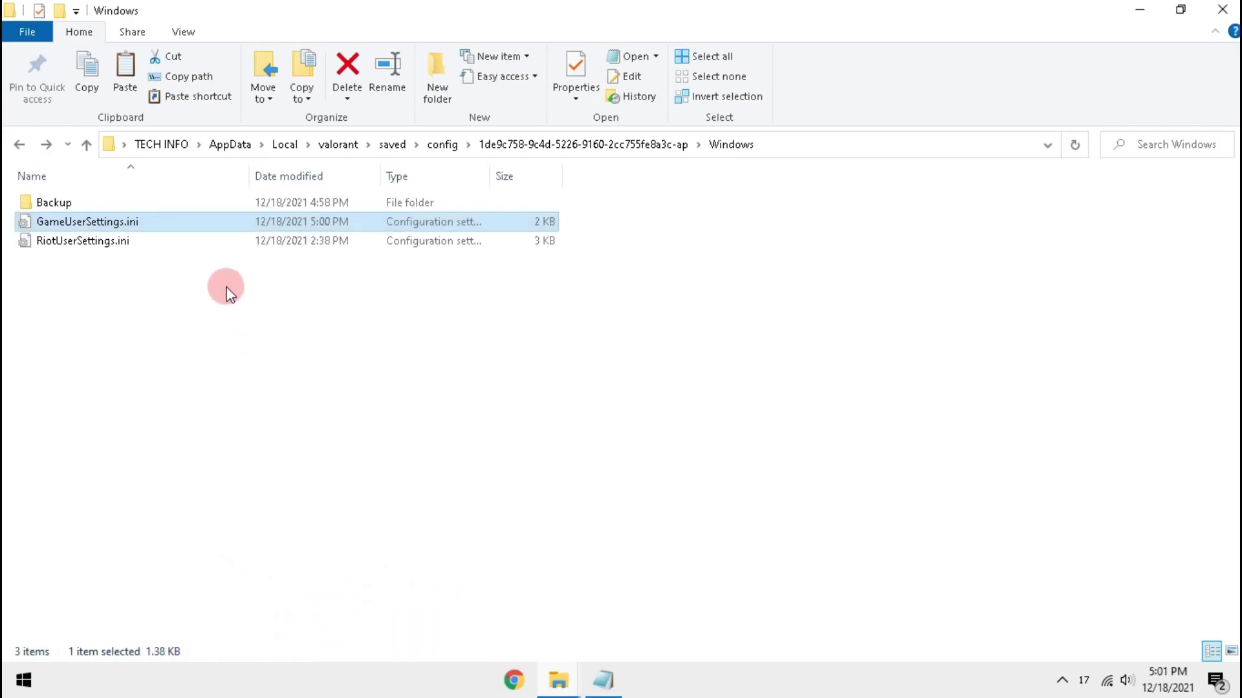
Step: Copy GameUserSettings.ini over the one in the ae760a83 profile's Windows folder, choosing Replace
right_click(210, 226)
left_click(97, 559)
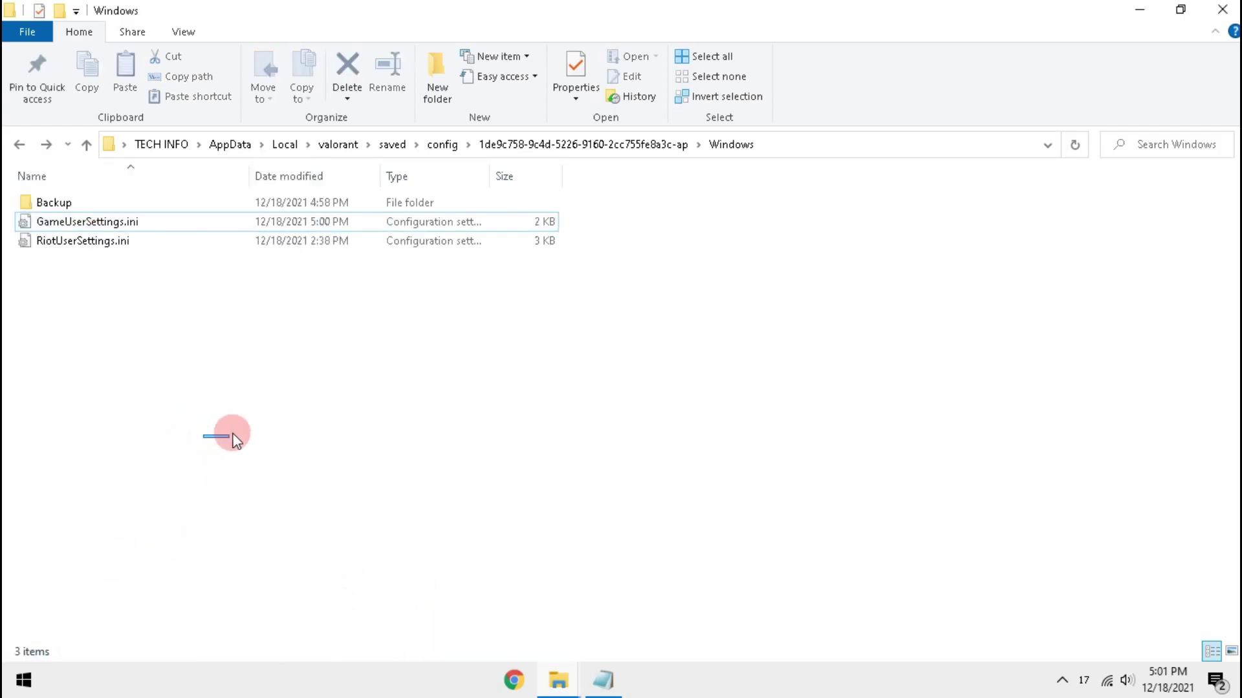
left_click(19, 144)
double_click(73, 222)
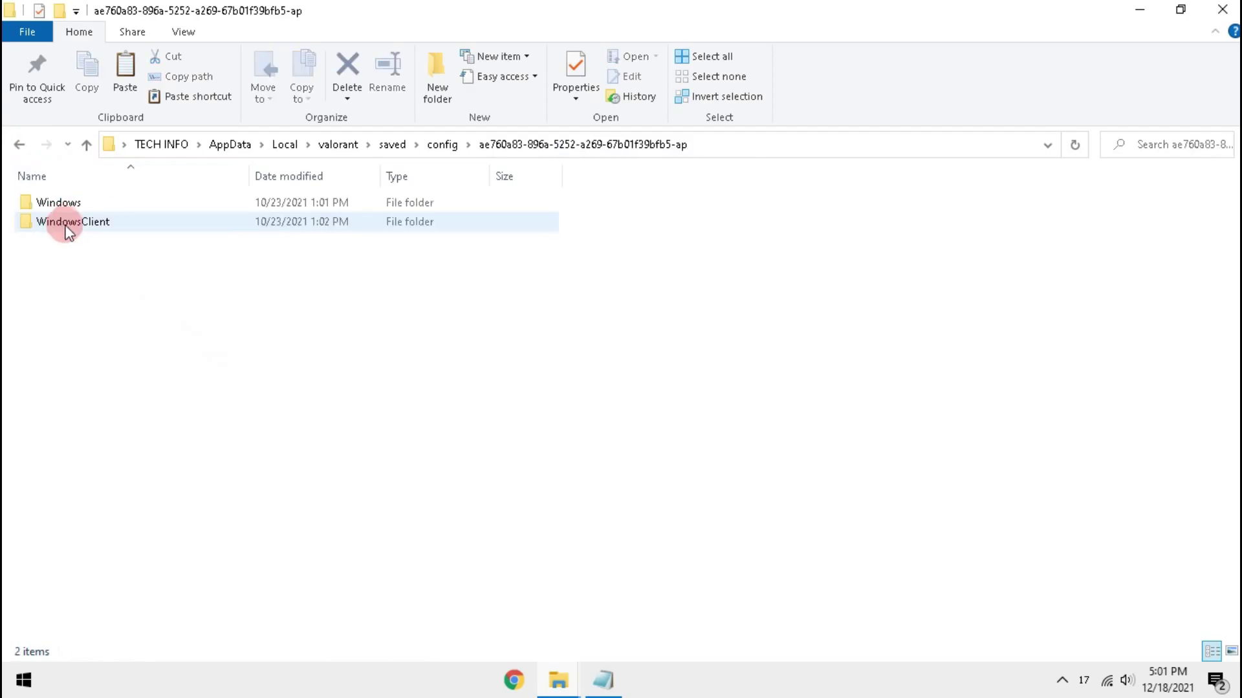
double_click(79, 205)
right_click(90, 275)
left_click(78, 399)
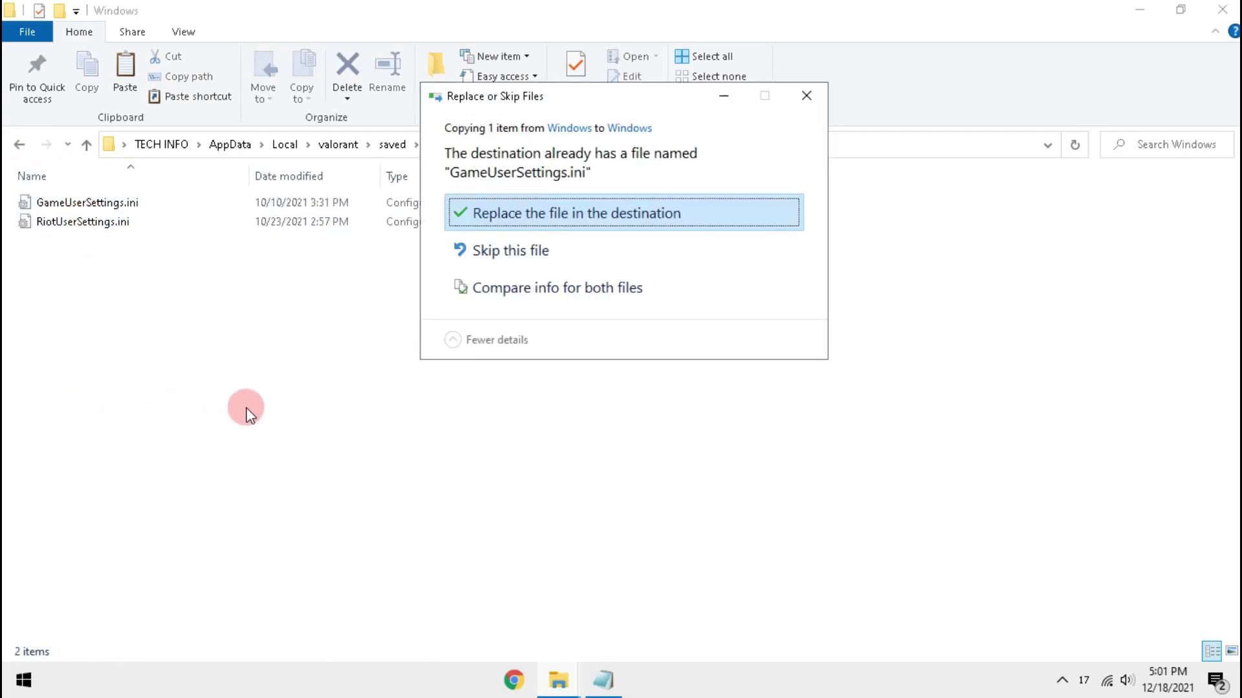
left_click(582, 212)
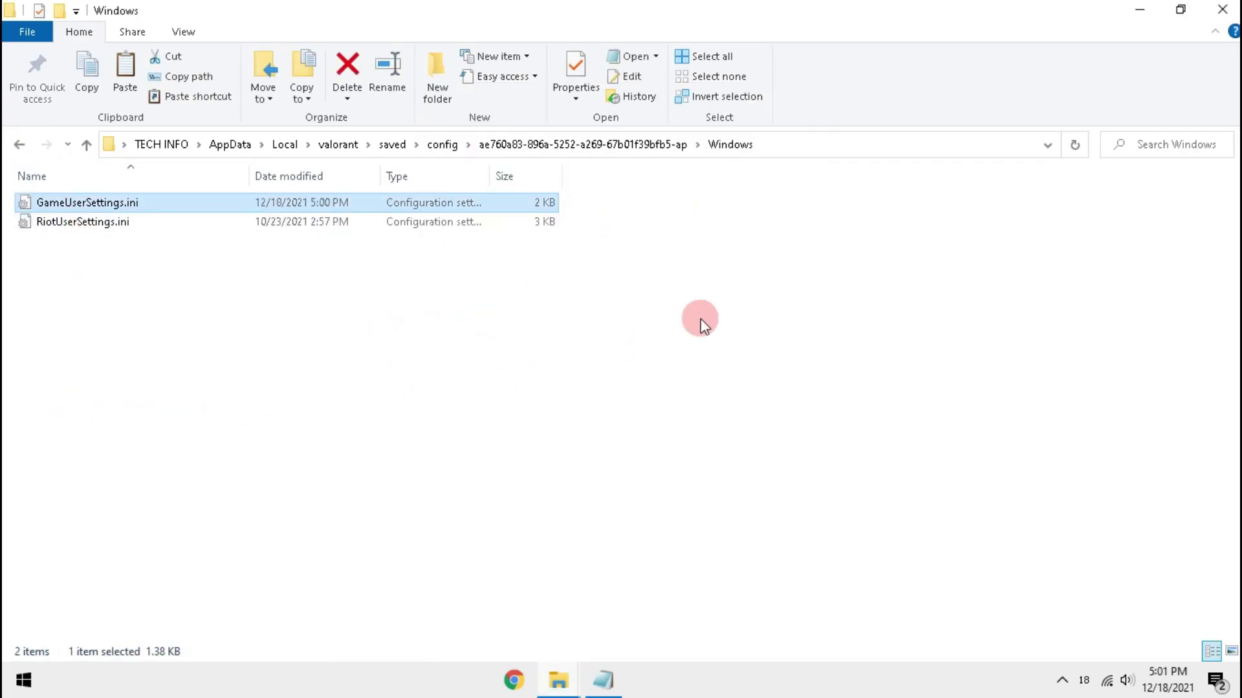
Step: Close the folder window and the config.txt notes
left_click(1203, 14)
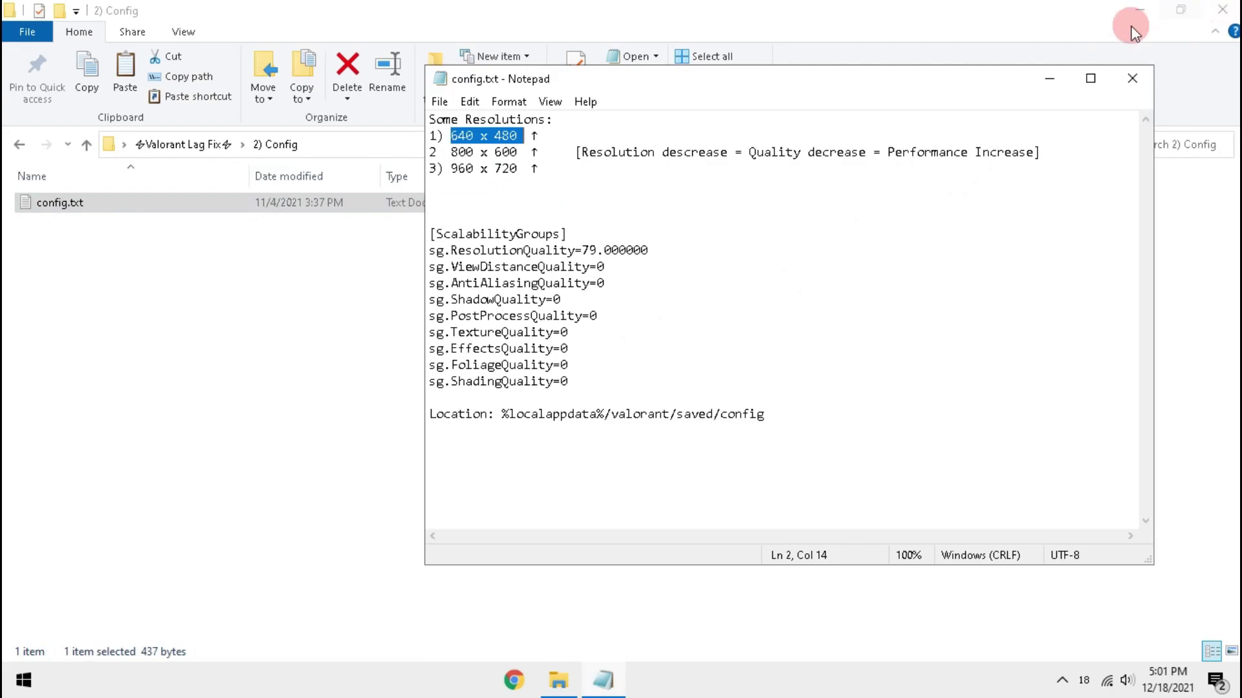
left_click(1131, 77)
Step: Close the Config folder and permanently delete the three lag-fix desktop icons
left_click(1221, 10)
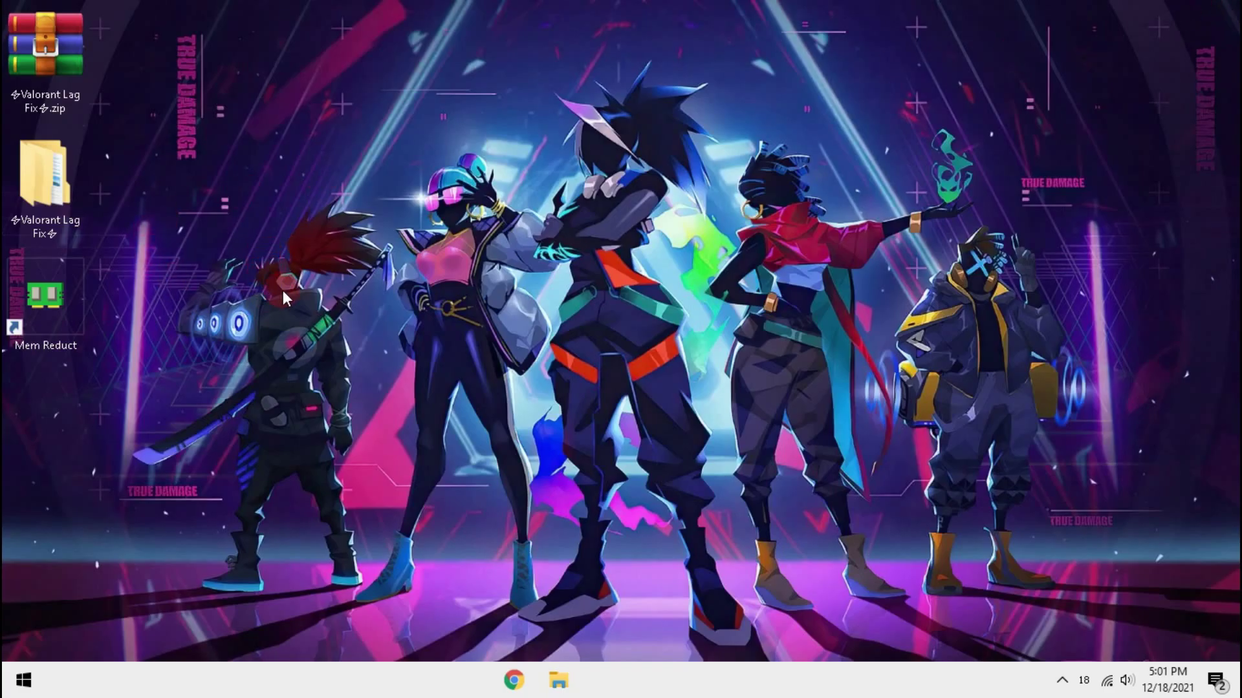
left_click_drag(311, 355, 10, 107)
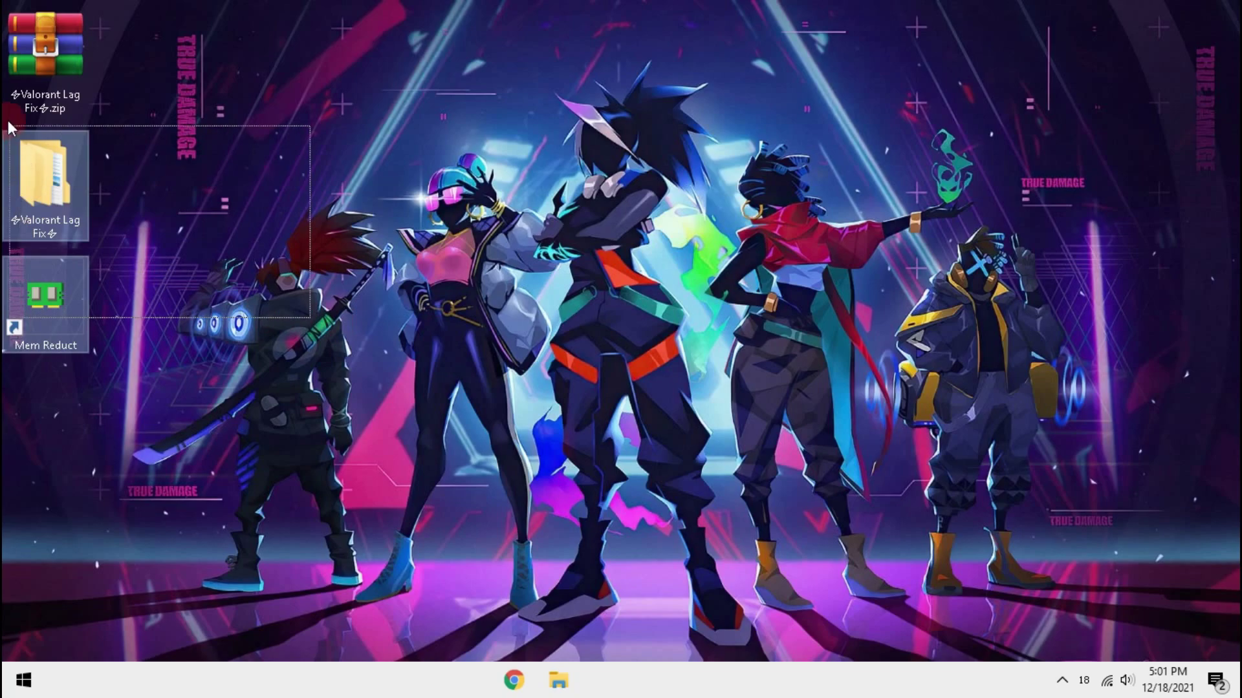
key("shift+Delete")
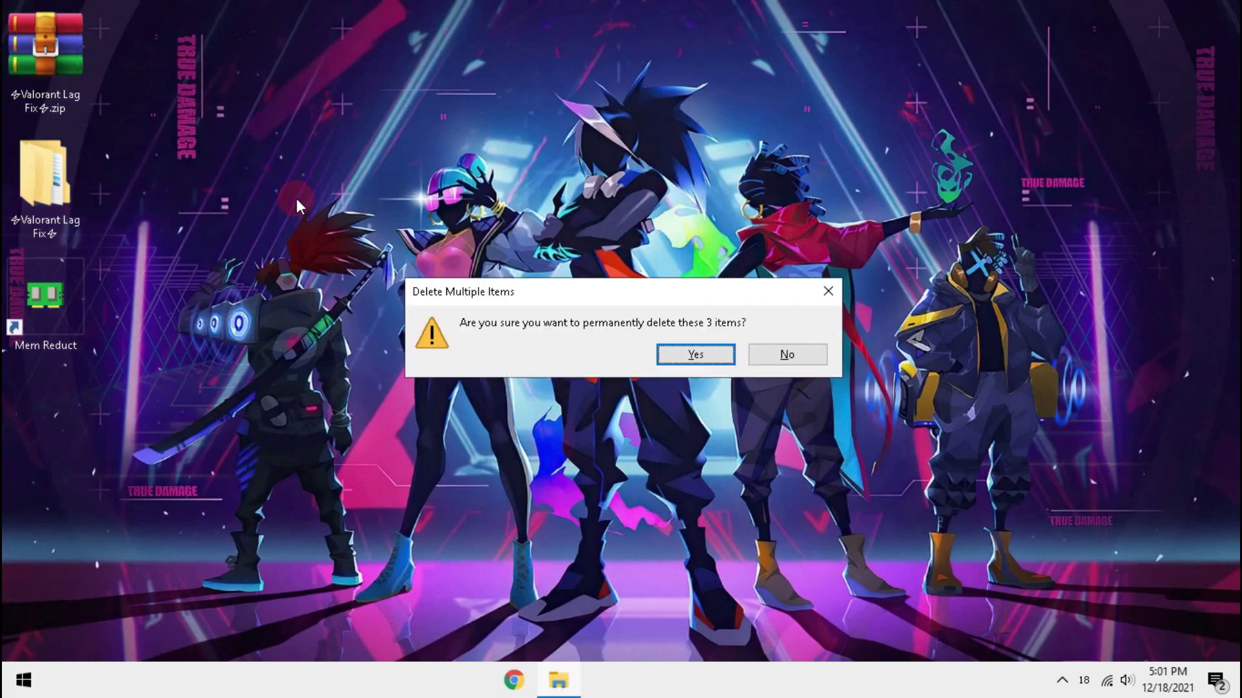
key("Return")
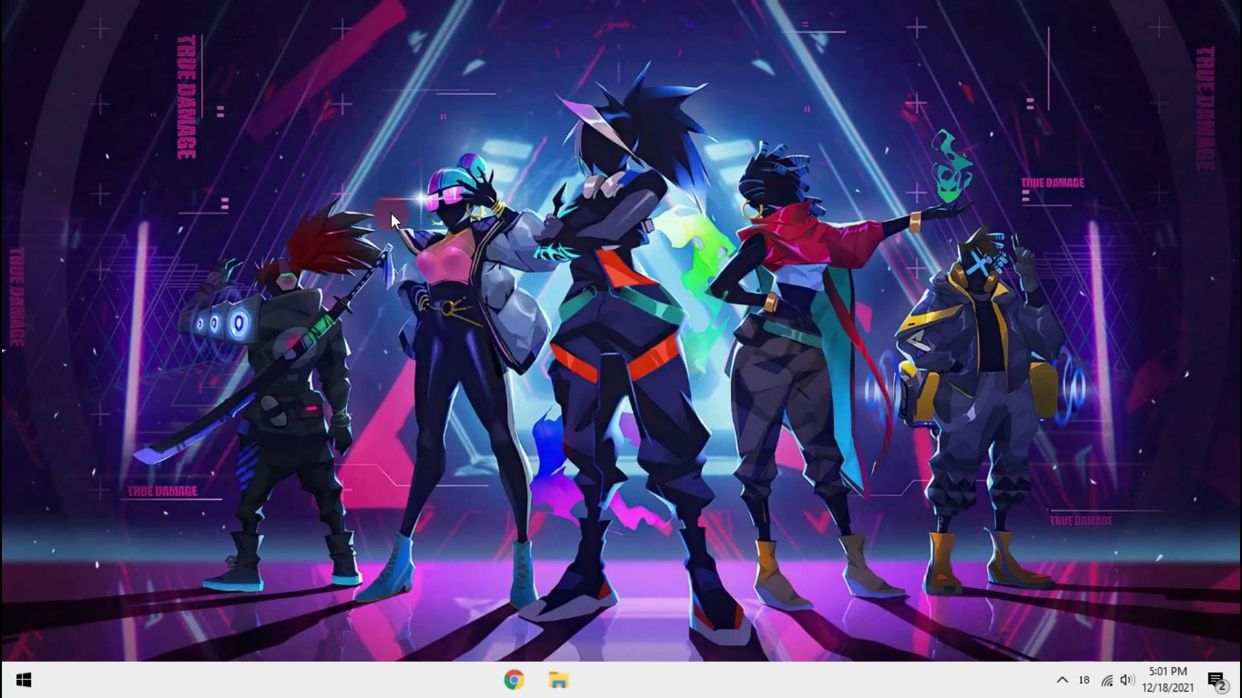
Step: Launch VALORANT from the Start menu's Riot Games folder
left_click(26, 679)
scroll(142, 413, "down", 4)
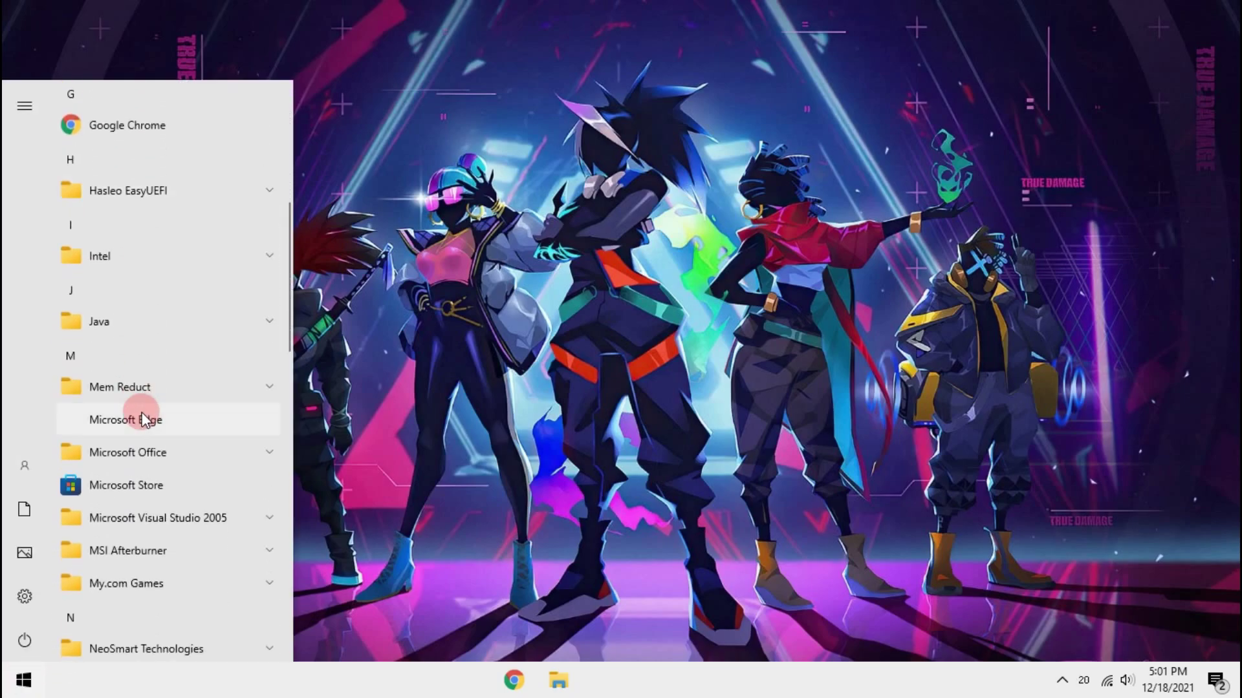
scroll(141, 409, "down", 1)
scroll(141, 409, "down", 3)
scroll(141, 408, "down", 2)
left_click(125, 319)
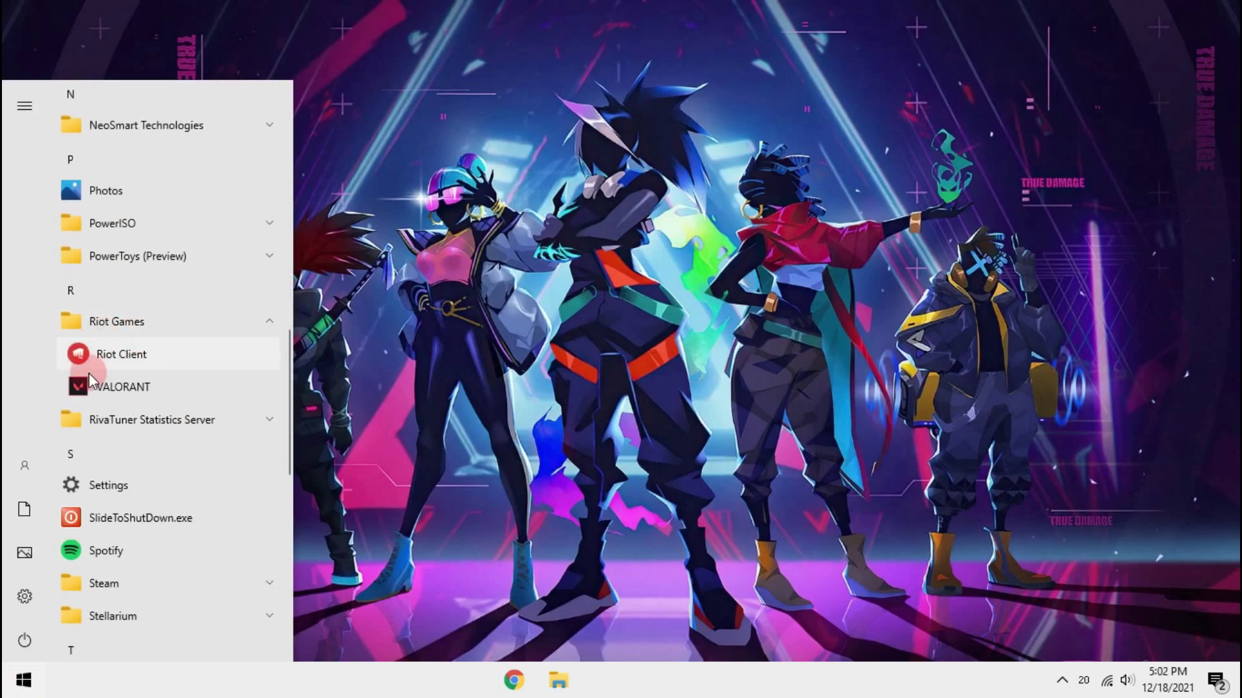
left_click(139, 386)
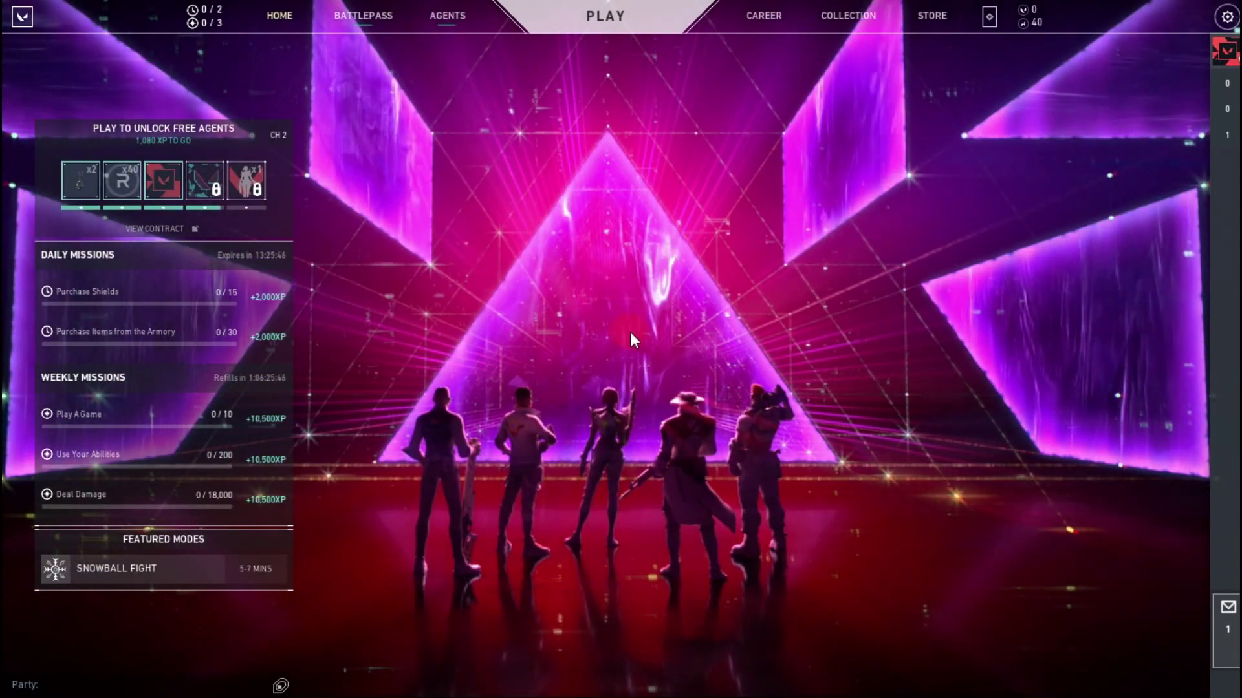
Step: In Video > General, turn off the battery, menu, background and always-on FPS limits
left_click(1227, 17)
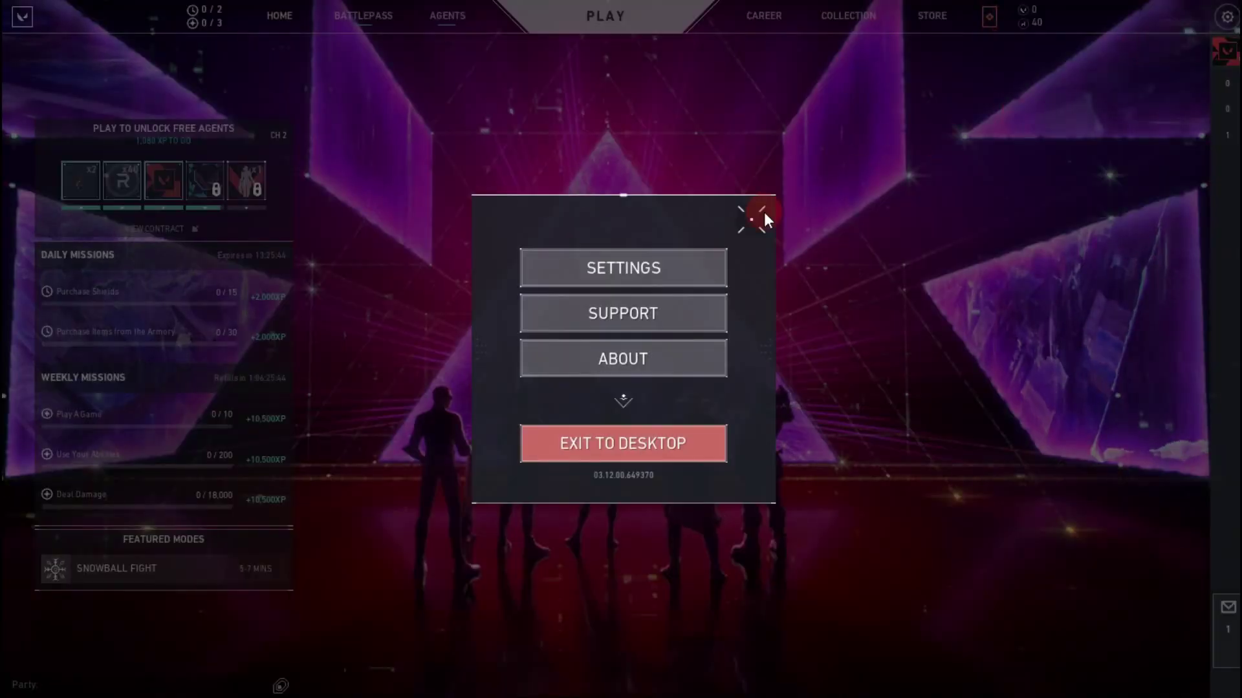
left_click(618, 274)
left_click(701, 18)
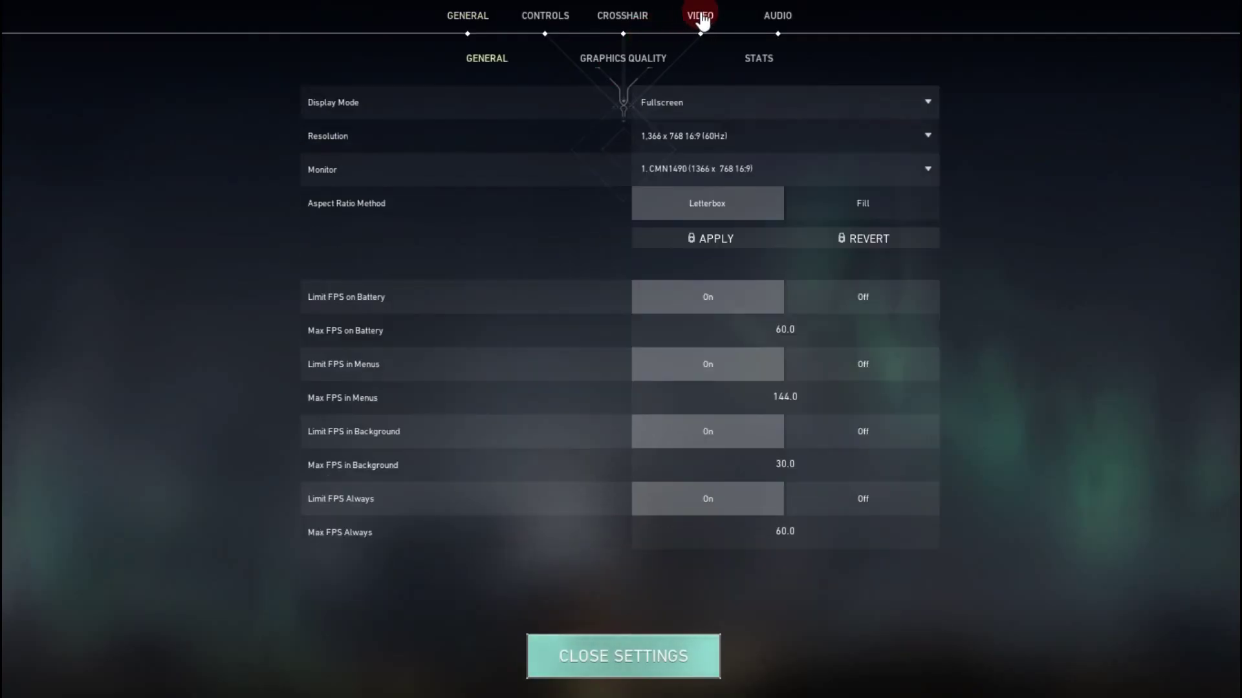
left_click(839, 297)
left_click(844, 365)
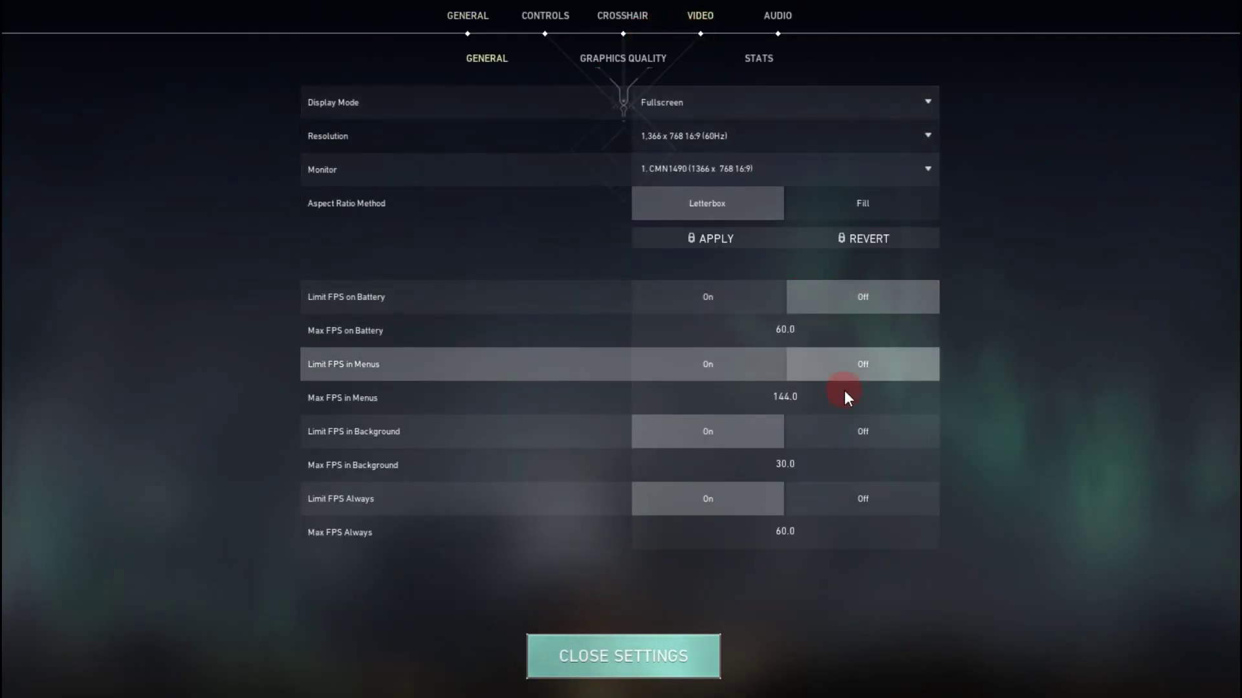
left_click(845, 432)
left_click(847, 498)
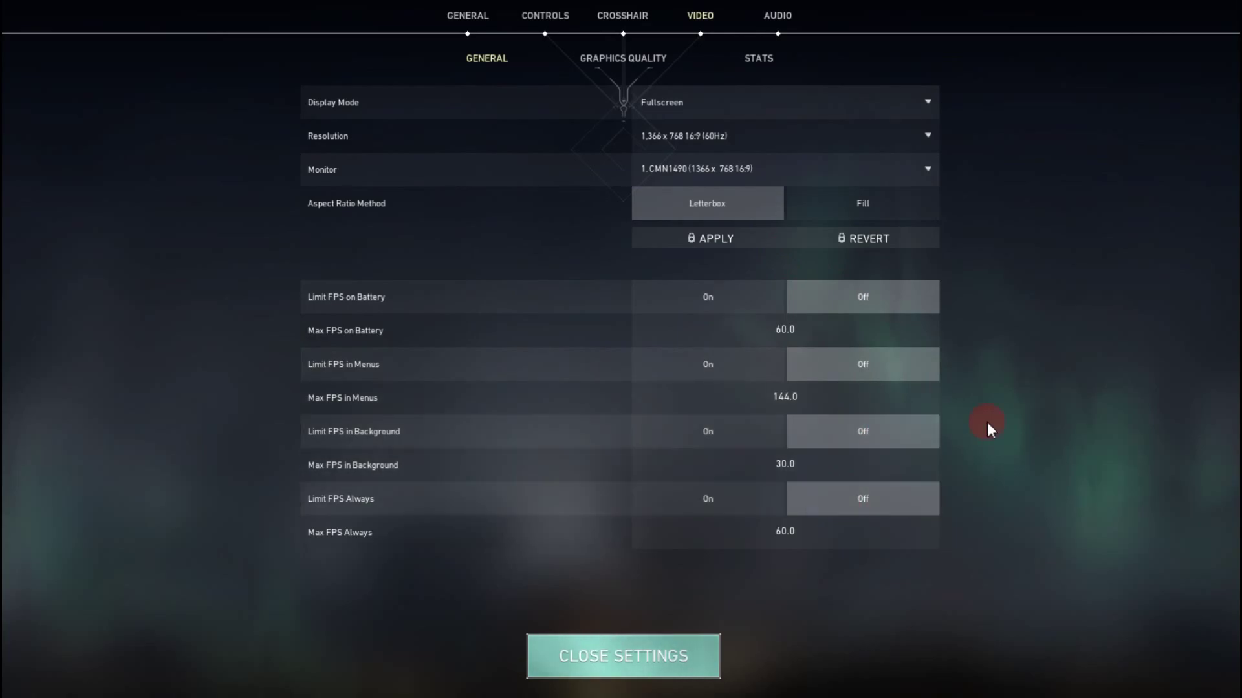
Step: Confirm Graphics Quality stays low with anti-aliasing None and close settings
left_click(611, 64)
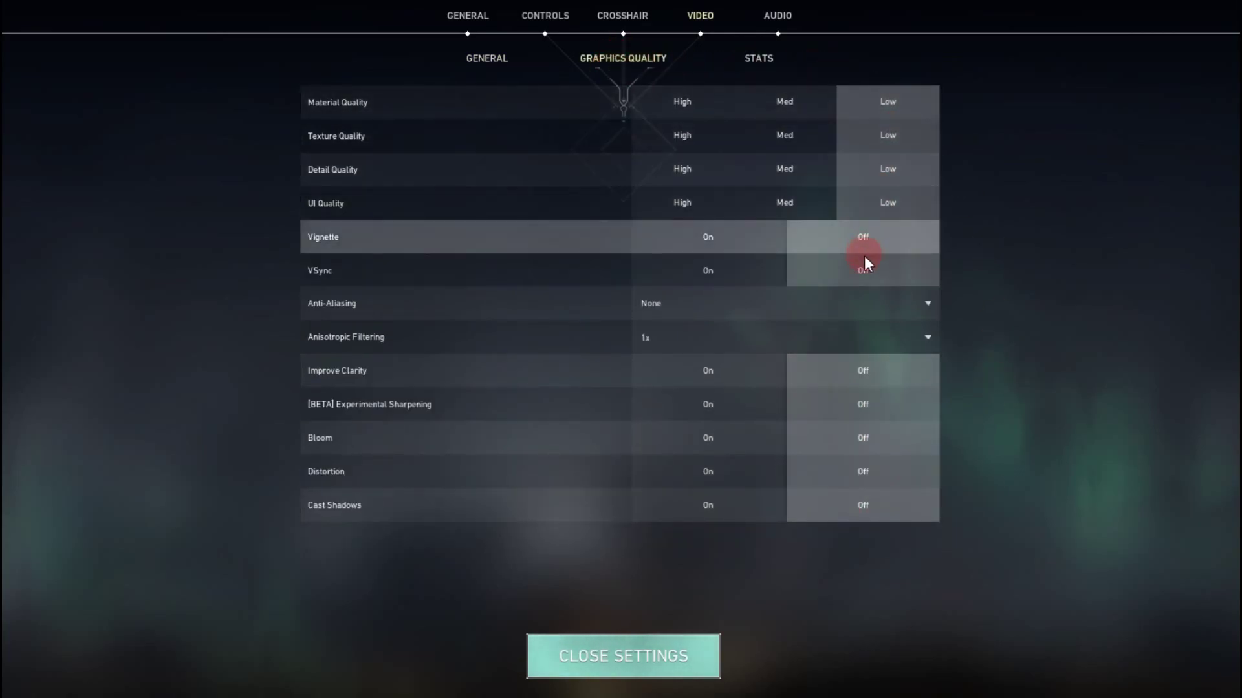
left_click(861, 306)
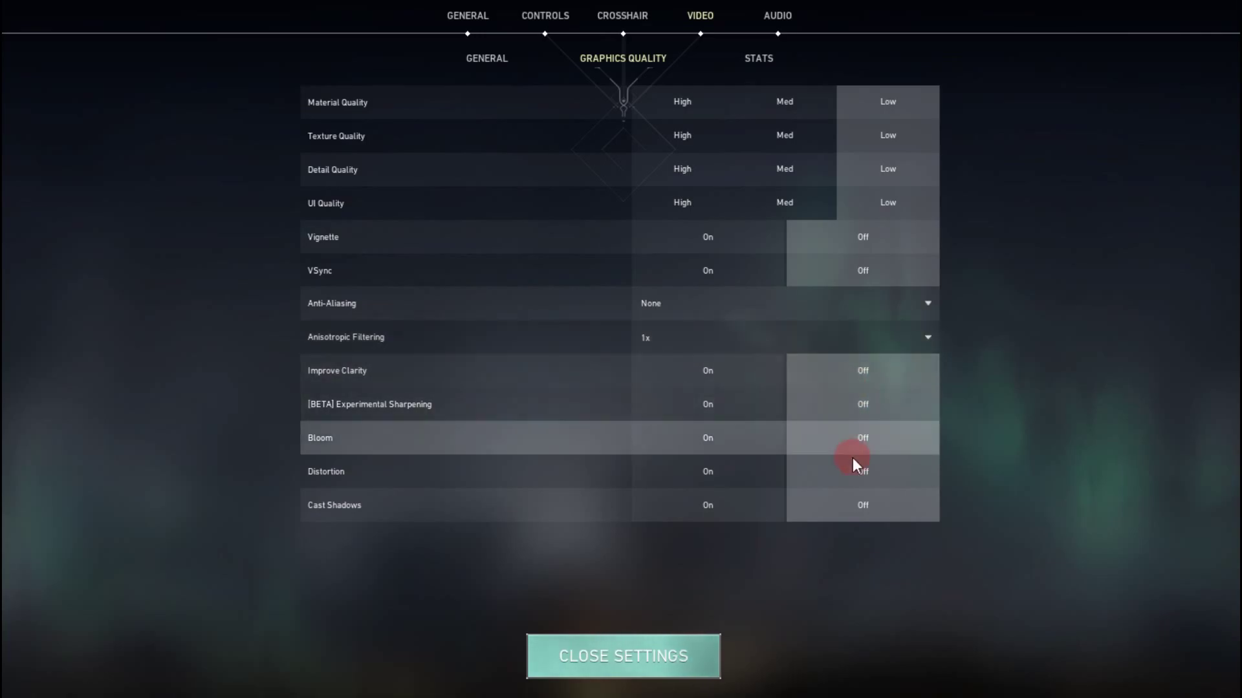
left_click(626, 657)
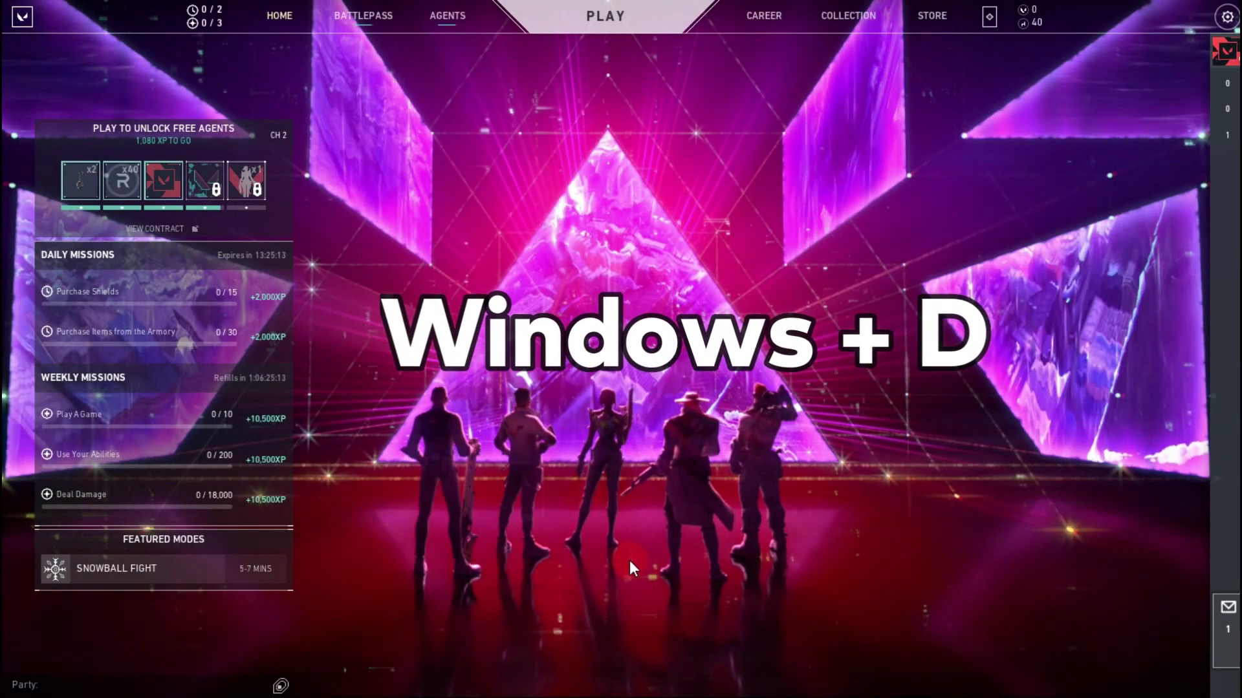
Step: Minimise the game and bring up Task Manager full screen
key("super+d")
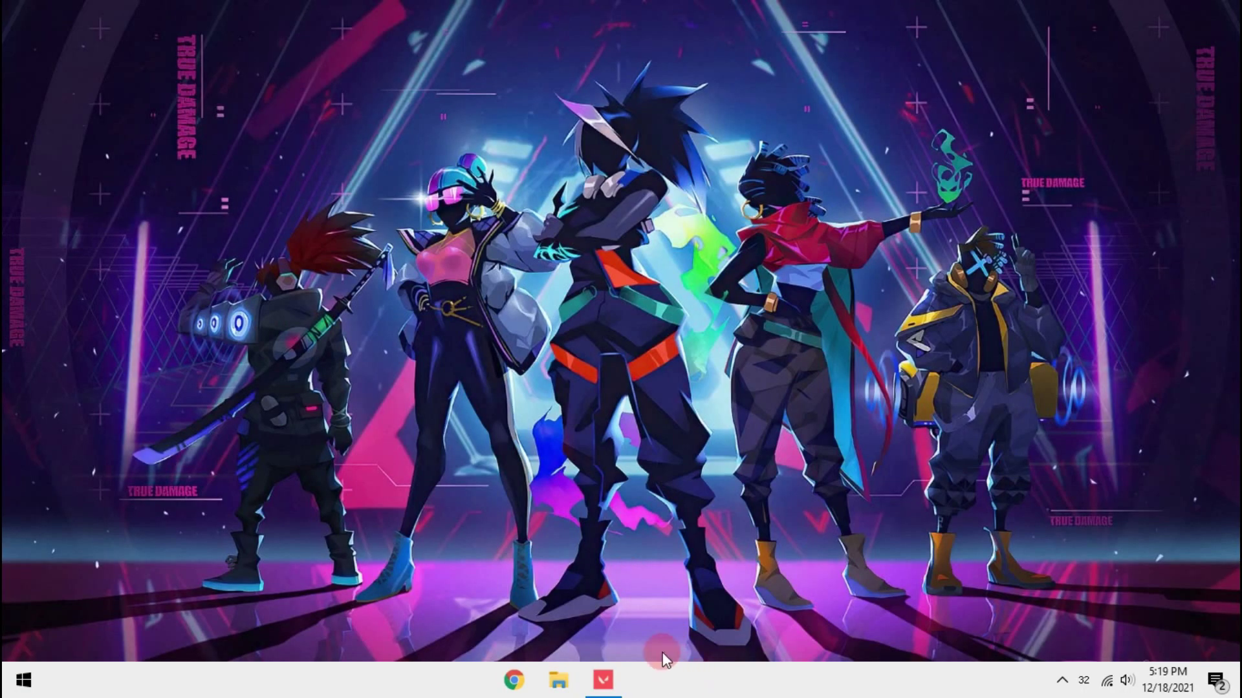
right_click(692, 679)
left_click(716, 588)
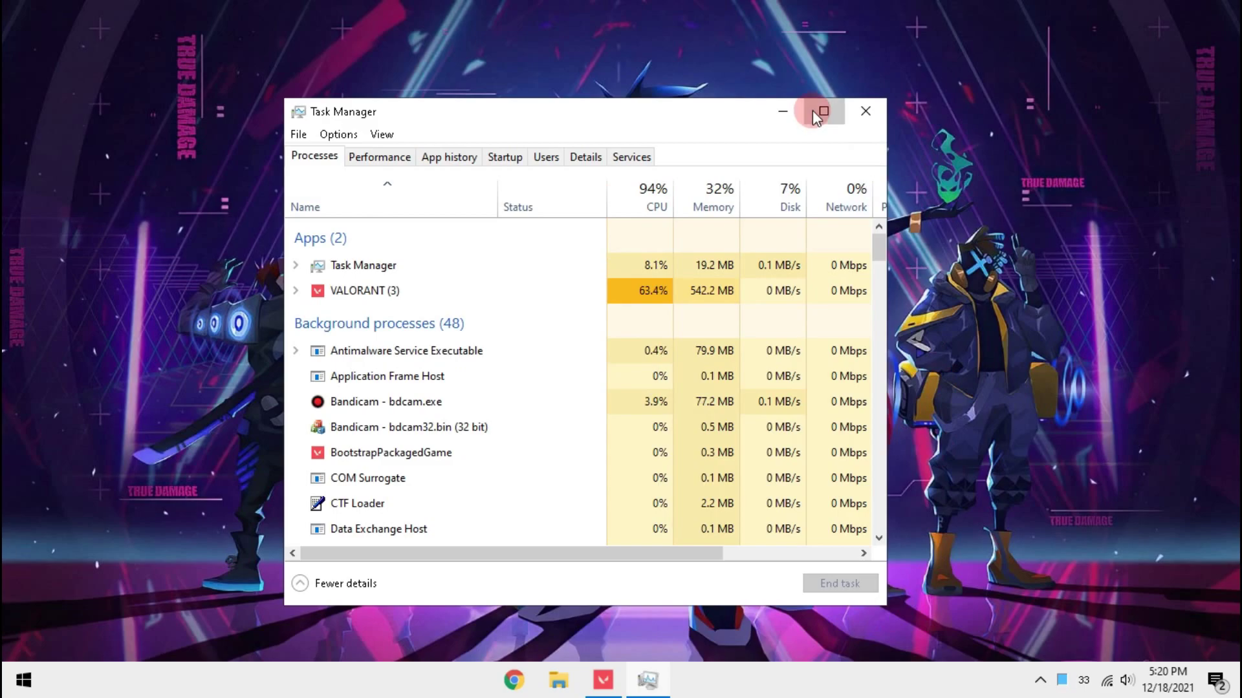
left_click(823, 112)
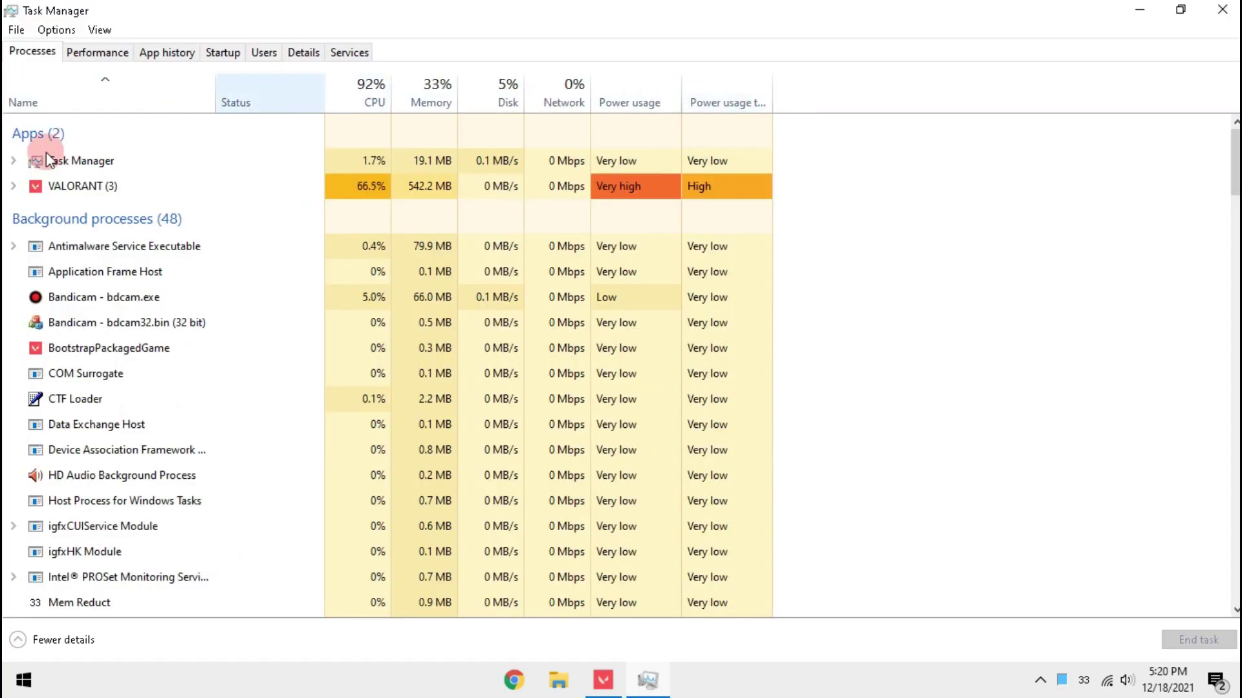
Step: Open the file location of the running VALORANT process
left_click(12, 186)
right_click(87, 252)
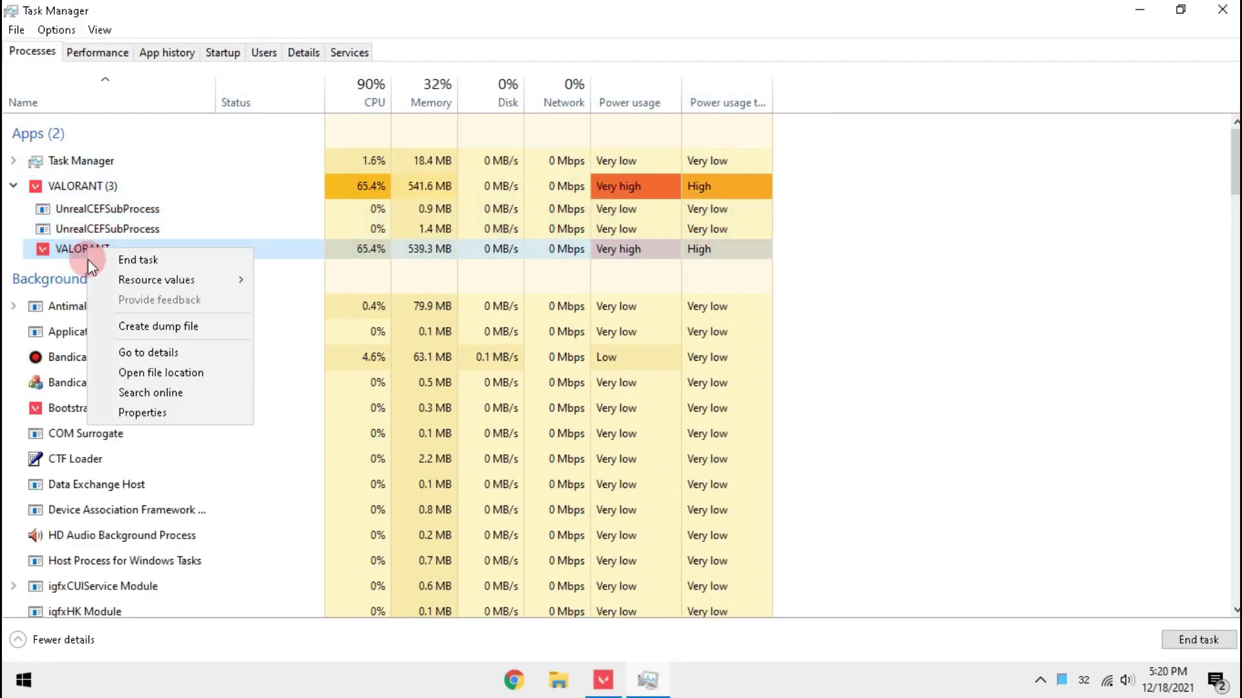
left_click(130, 370)
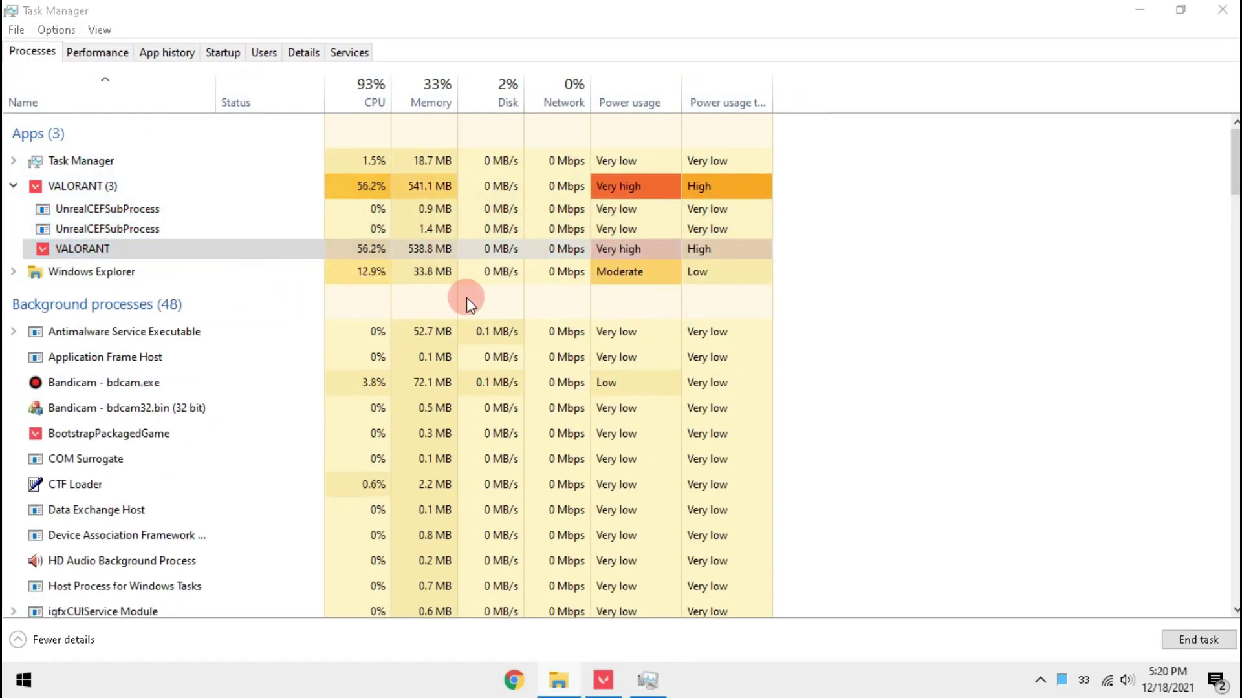
Step: Bring up VALORANT-Win64-Shipping.exe's Compatibility properties
left_click(1138, 9)
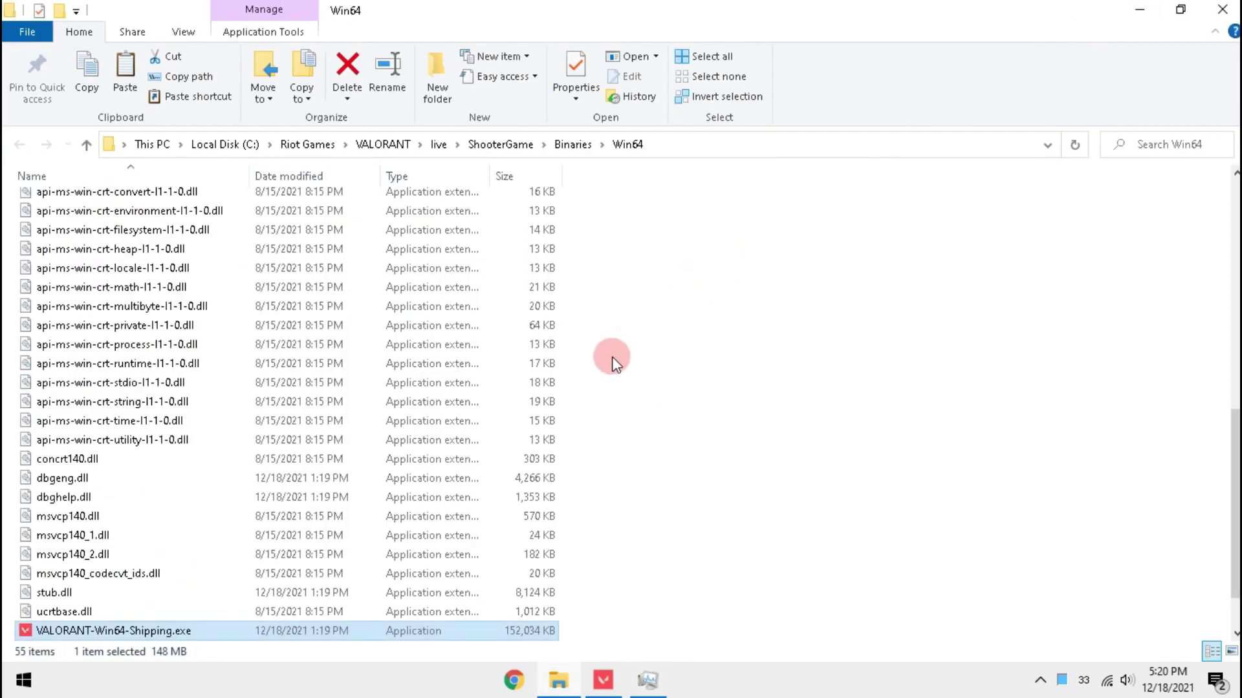
right_click(500, 572)
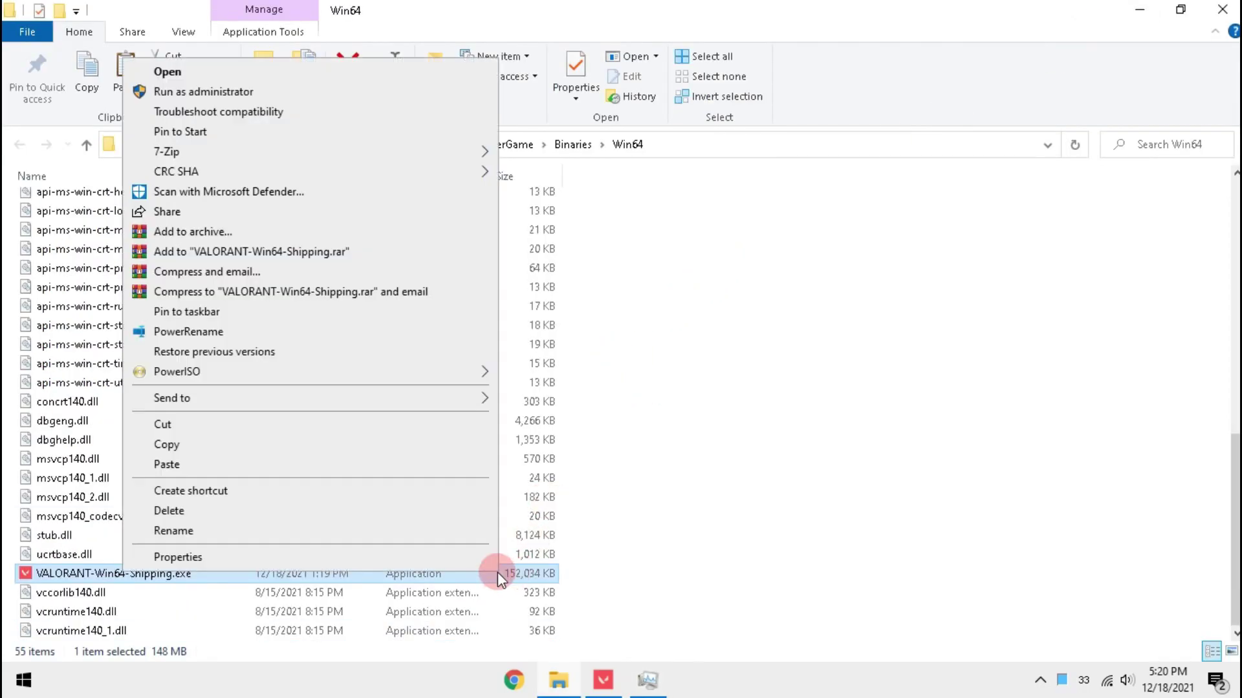
left_click(448, 557)
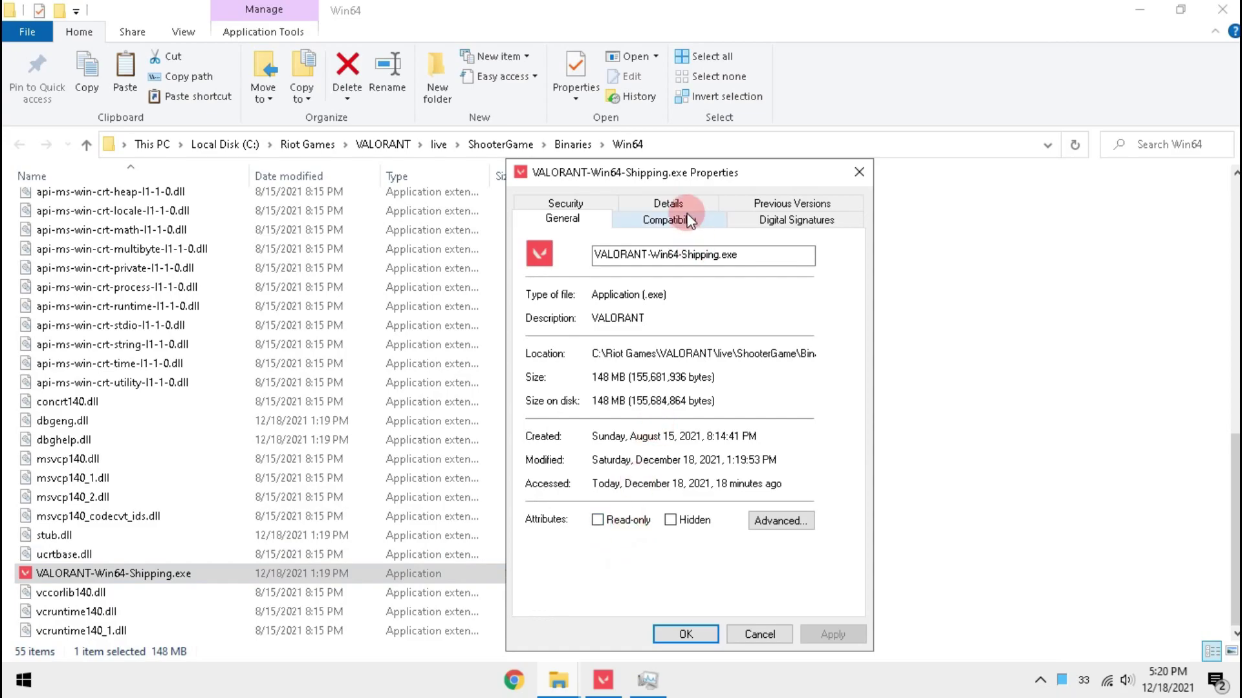
left_click(679, 219)
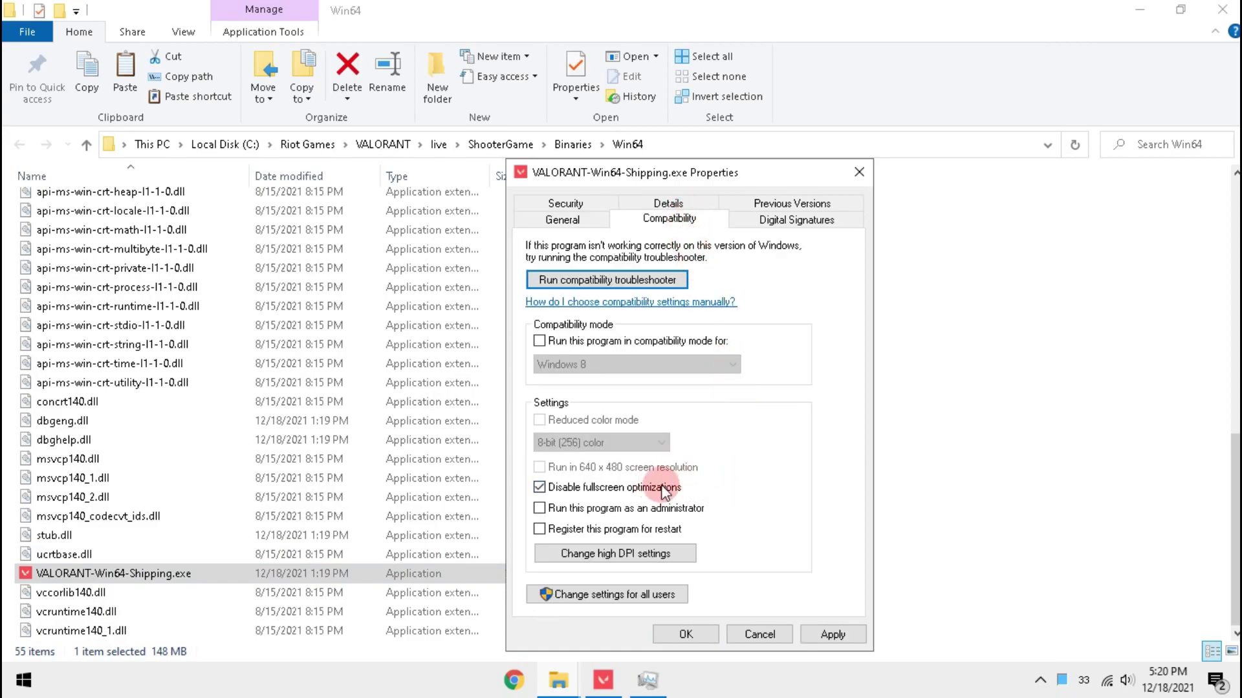
Step: Disable fullscreen optimizations, override high DPI scaling by Application, apply and close the folder
left_click(651, 551)
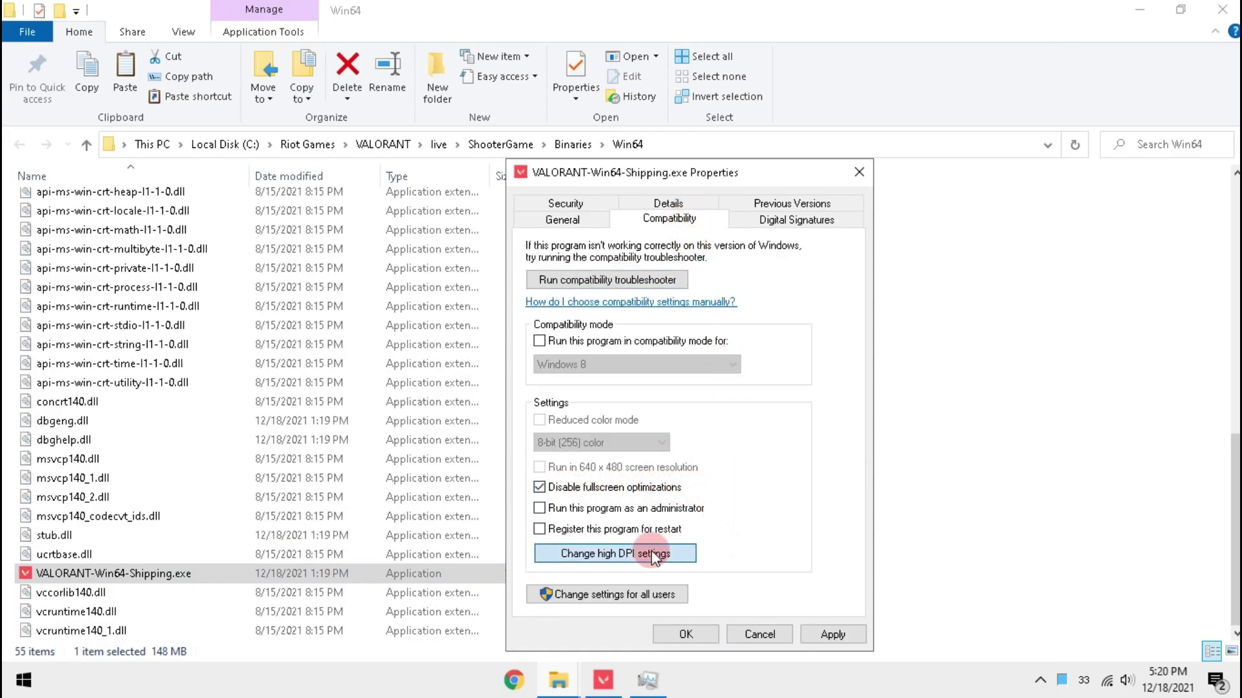
left_click(635, 529)
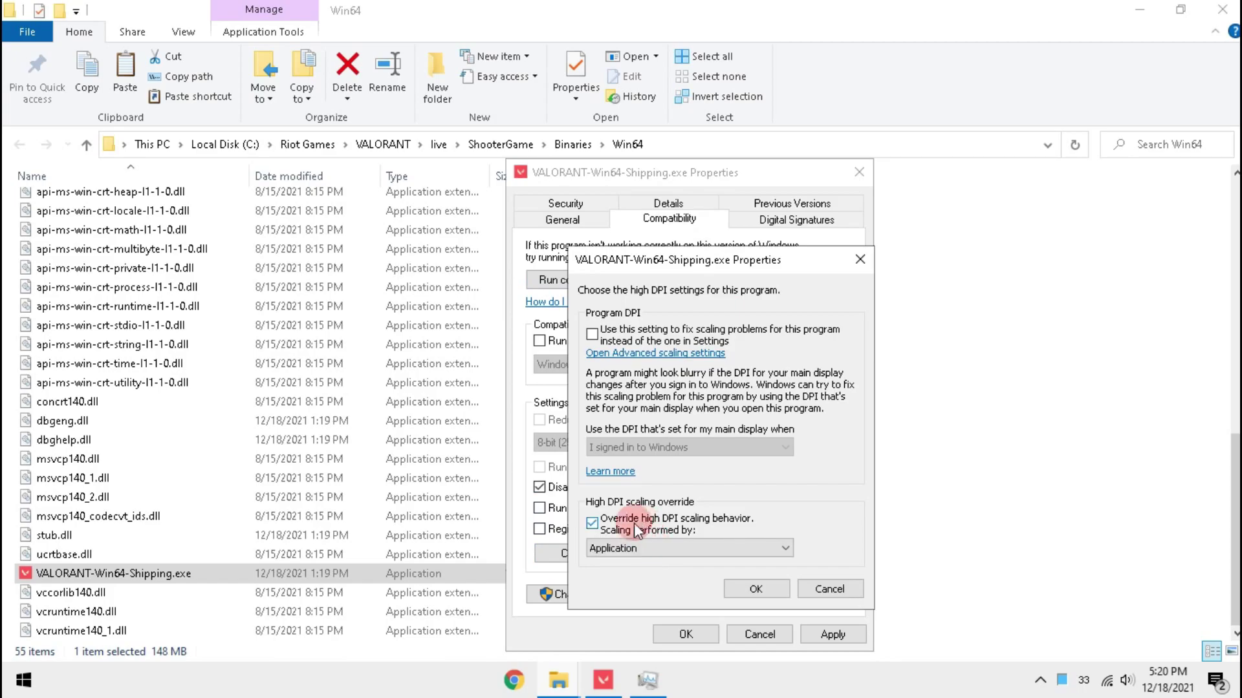
left_click(756, 590)
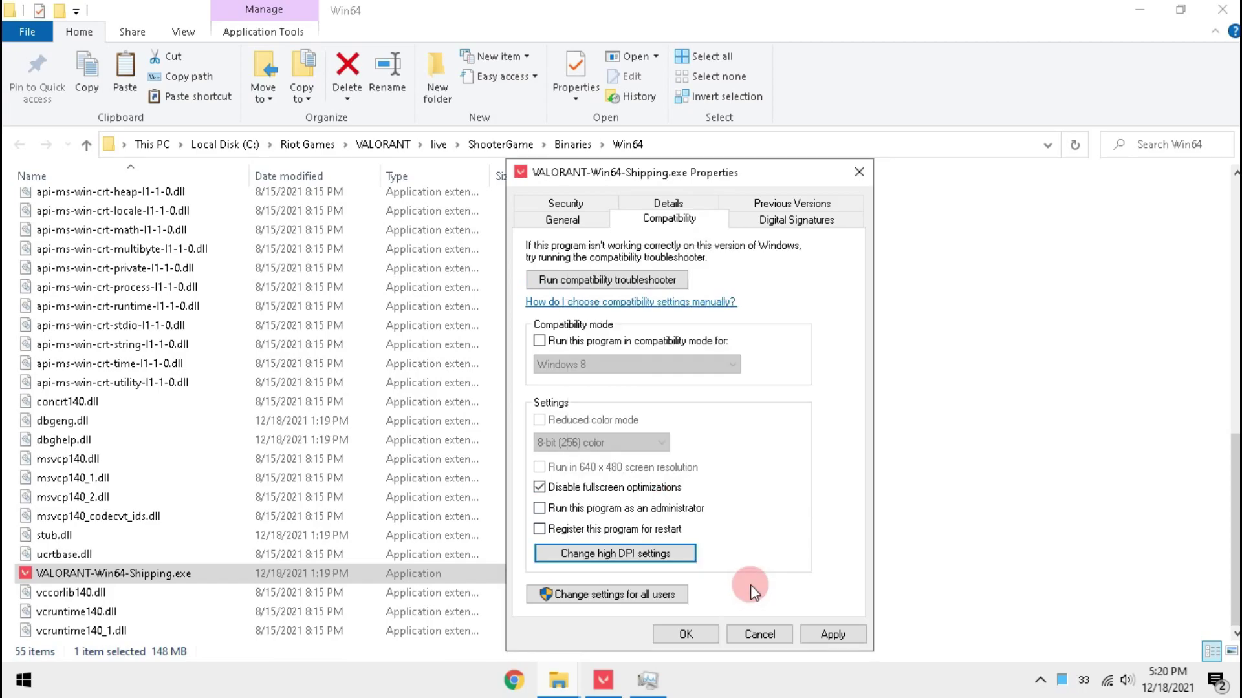
left_click(824, 635)
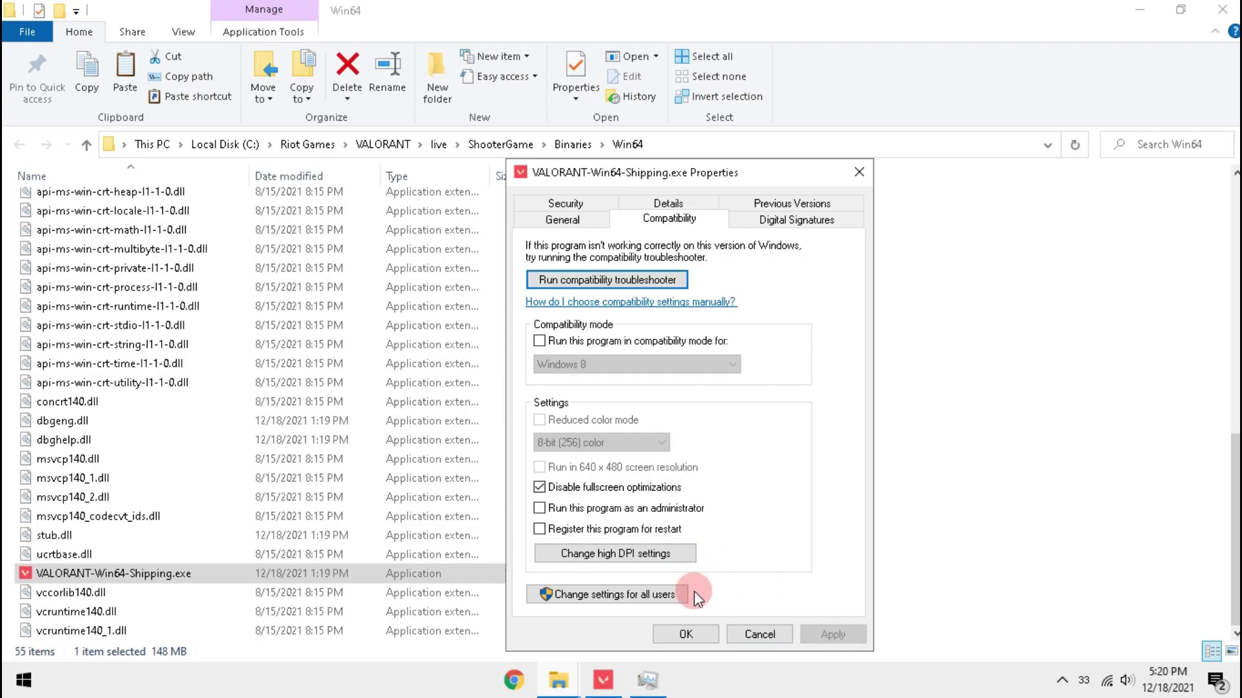
left_click(686, 633)
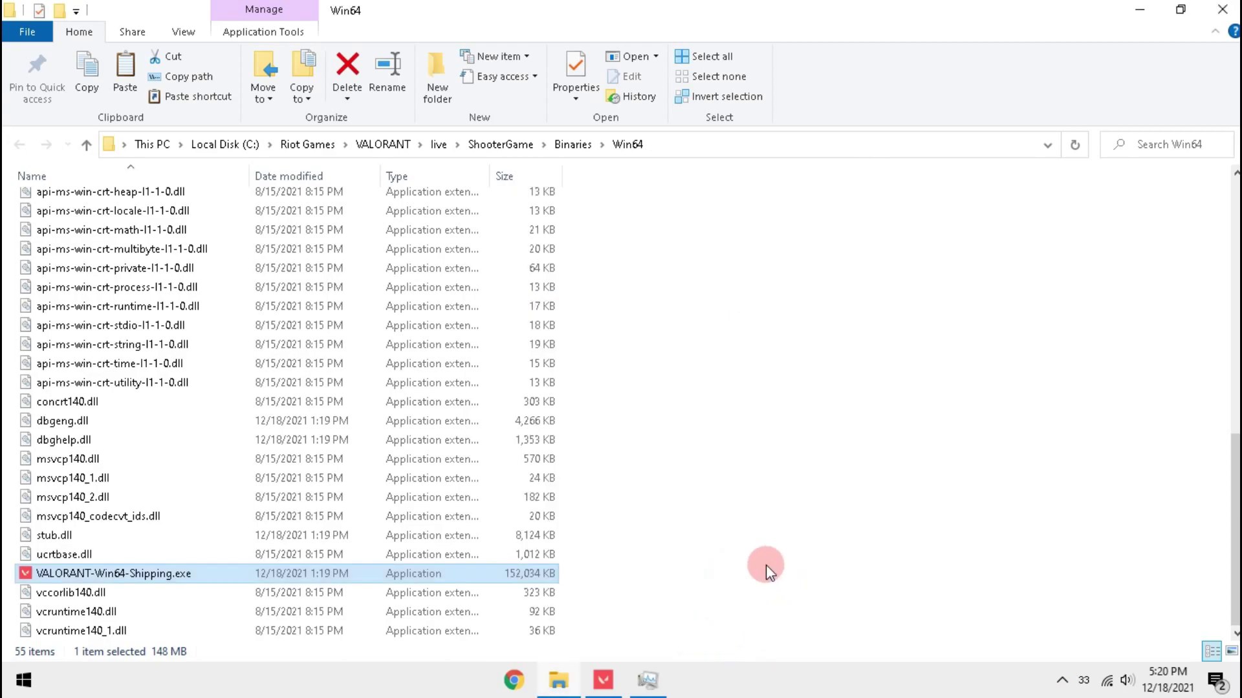
left_click(1221, 11)
Step: End the VALORANT task in Task Manager and close it to the desktop
left_click(637, 677)
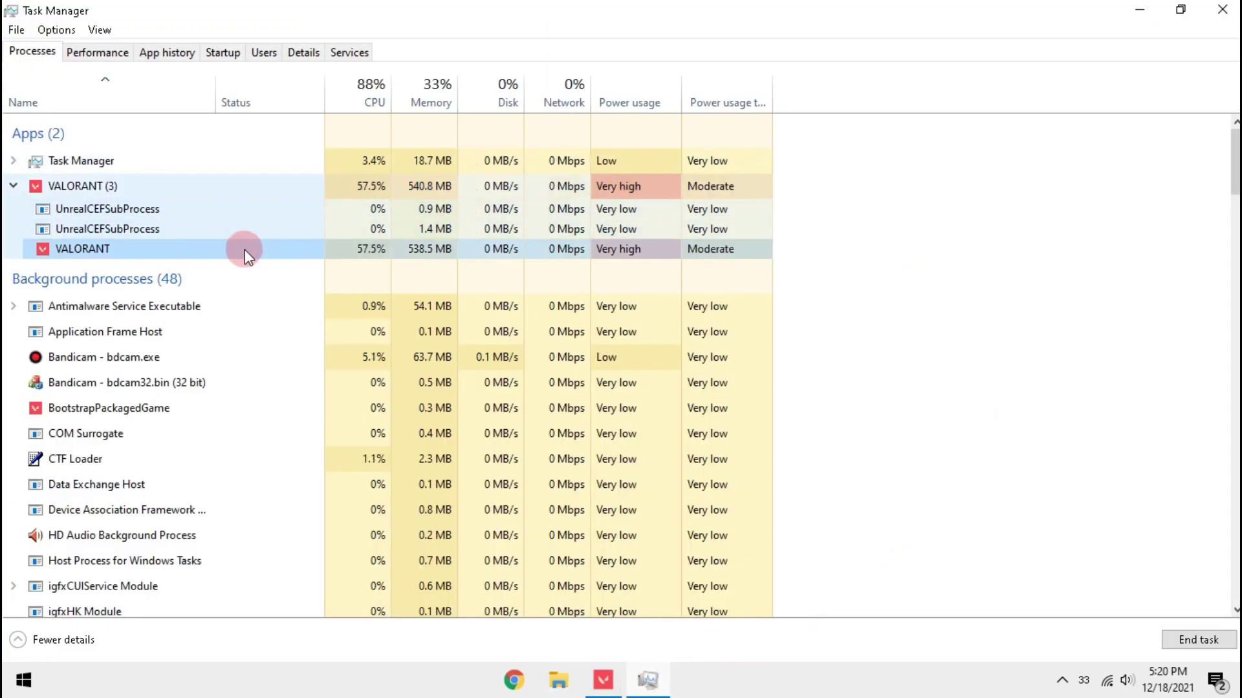
left_click(12, 185)
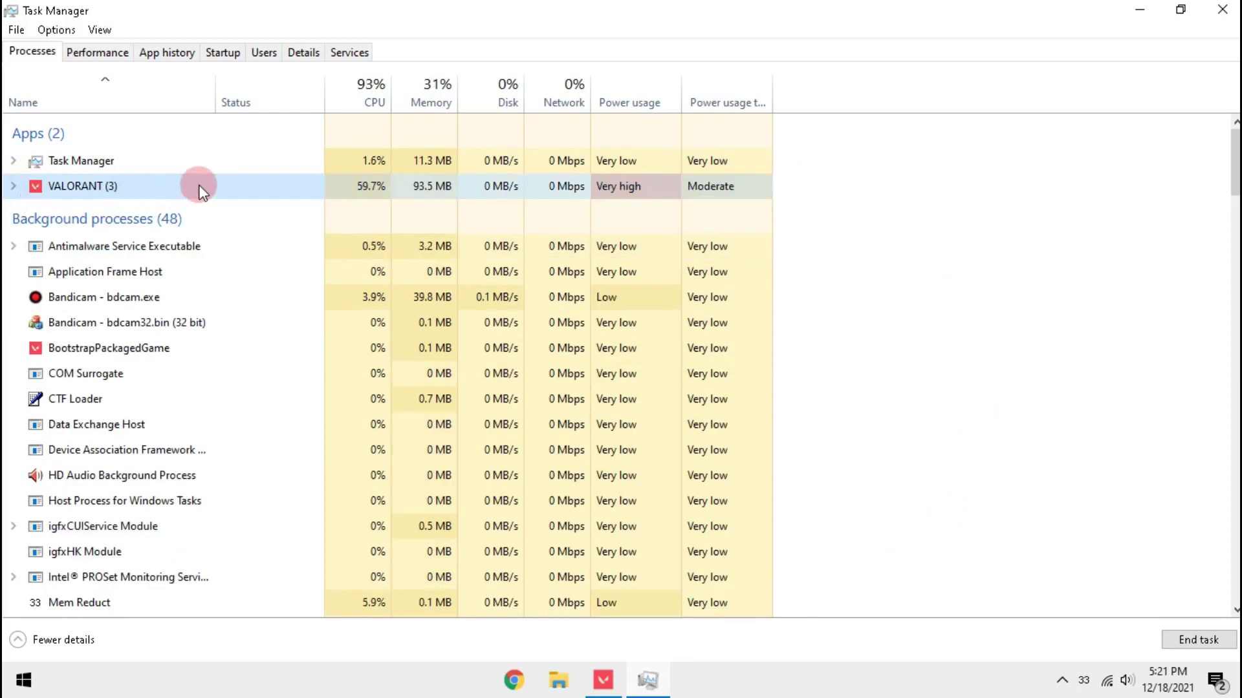
left_click(1195, 640)
left_click(1221, 9)
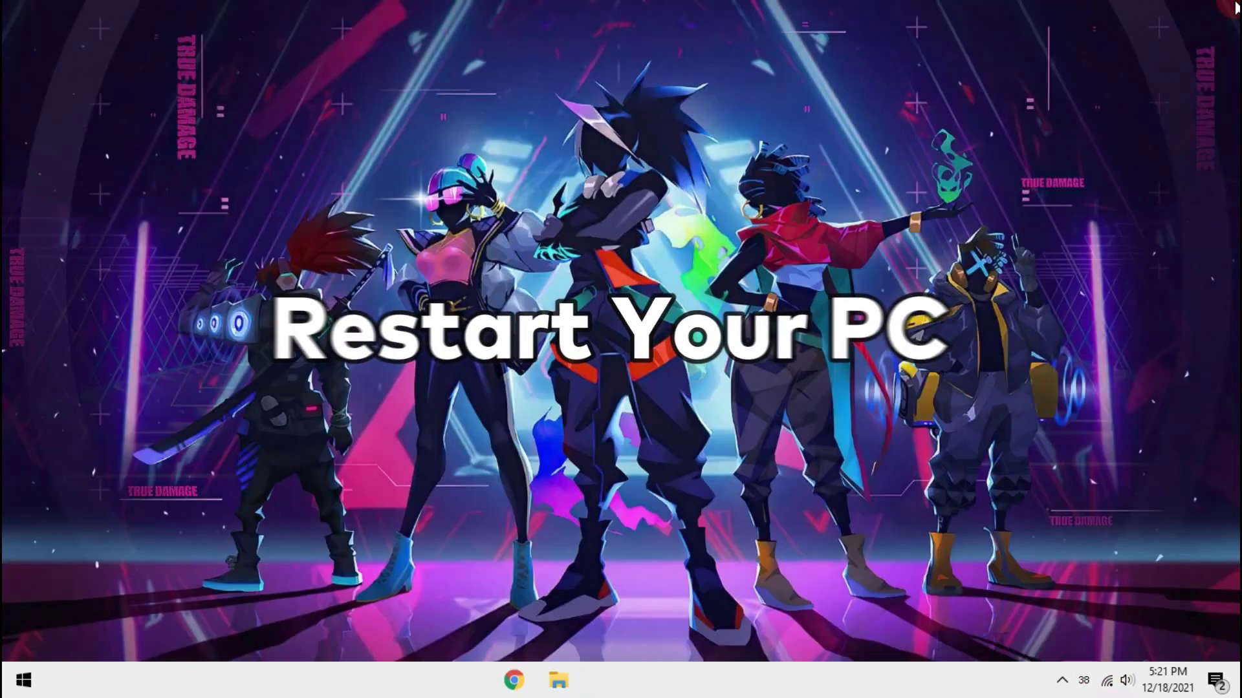